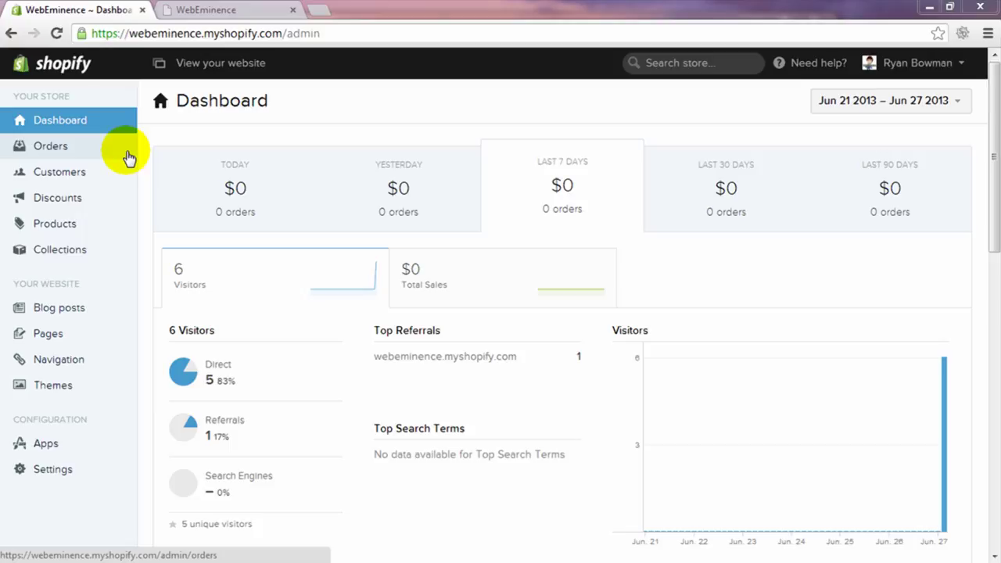
Step: Open the abandoned checkout in Orders and select its cart recovery URL
click(129, 156)
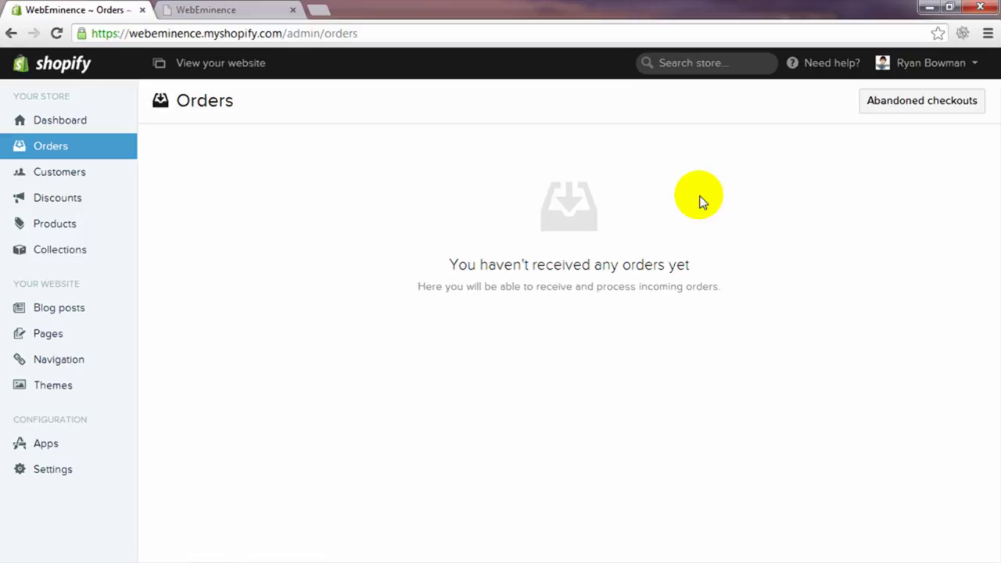
click(912, 114)
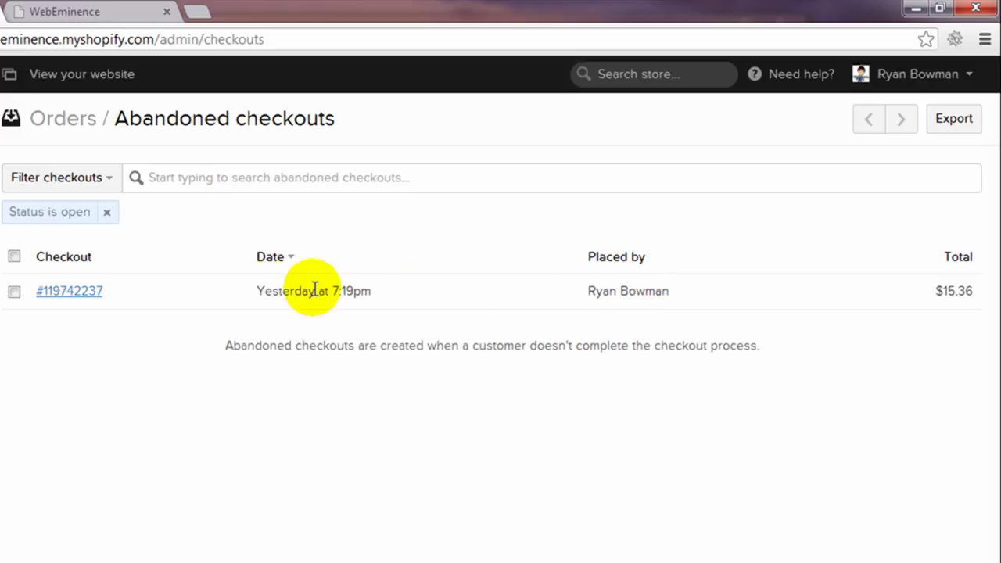
click(70, 291)
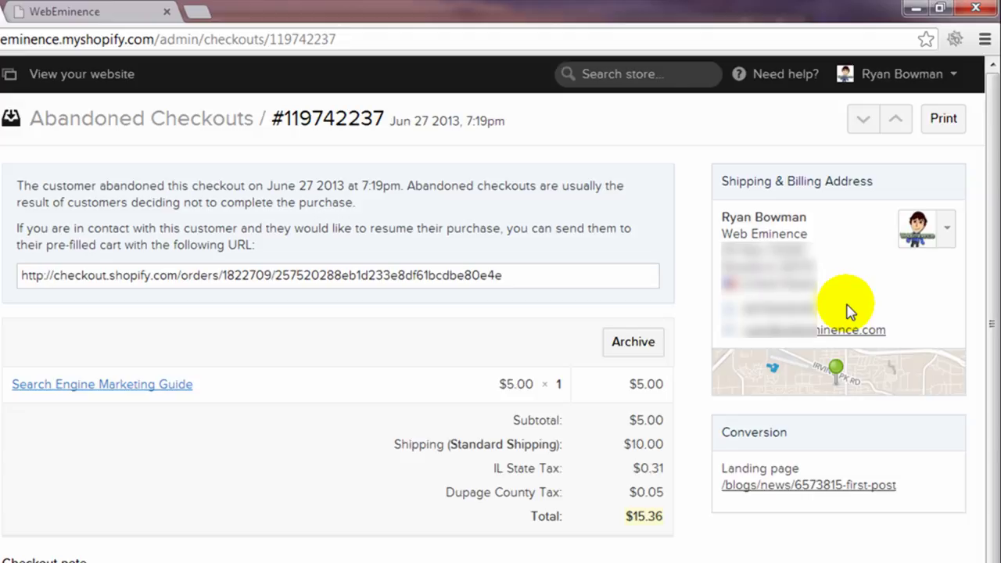
drag(495, 277, 21, 271)
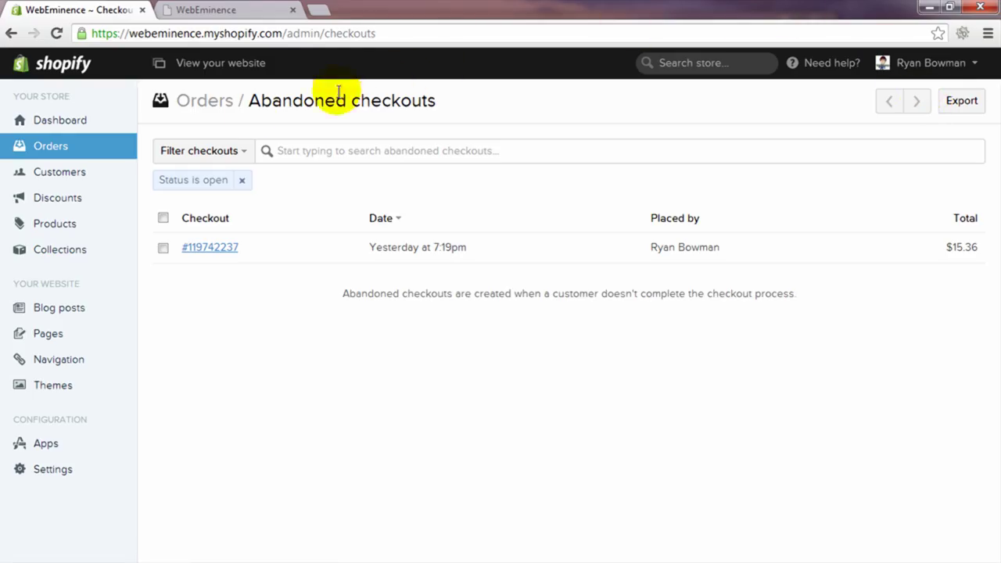
Step: View the Customers list with its blank new-customer form, and the Discounts page
click(86, 176)
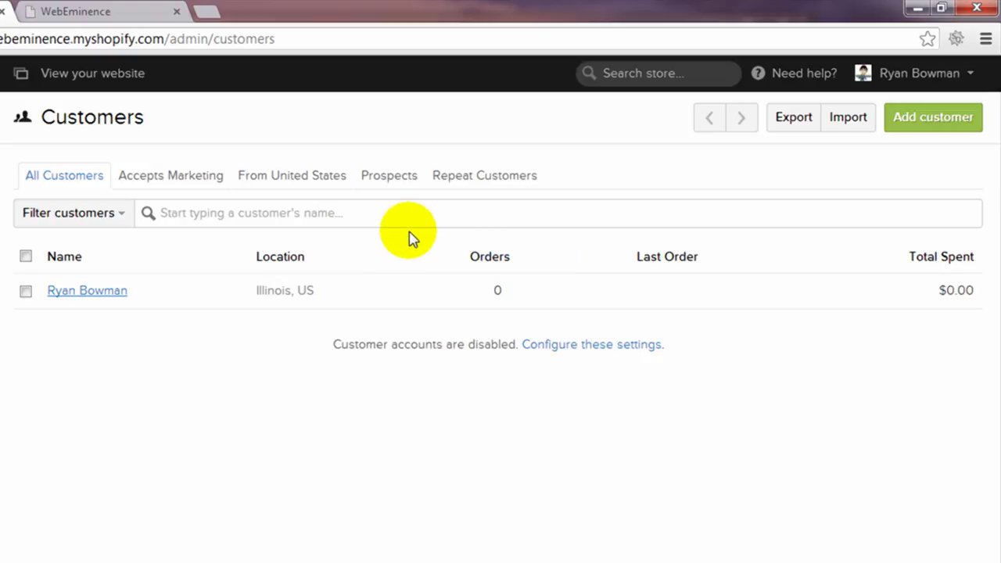
click(903, 125)
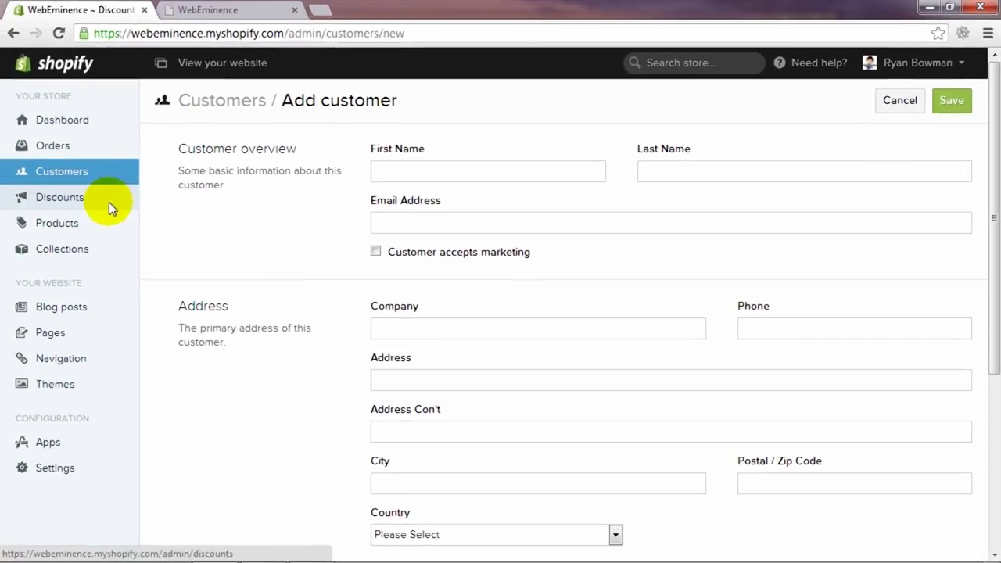
click(76, 215)
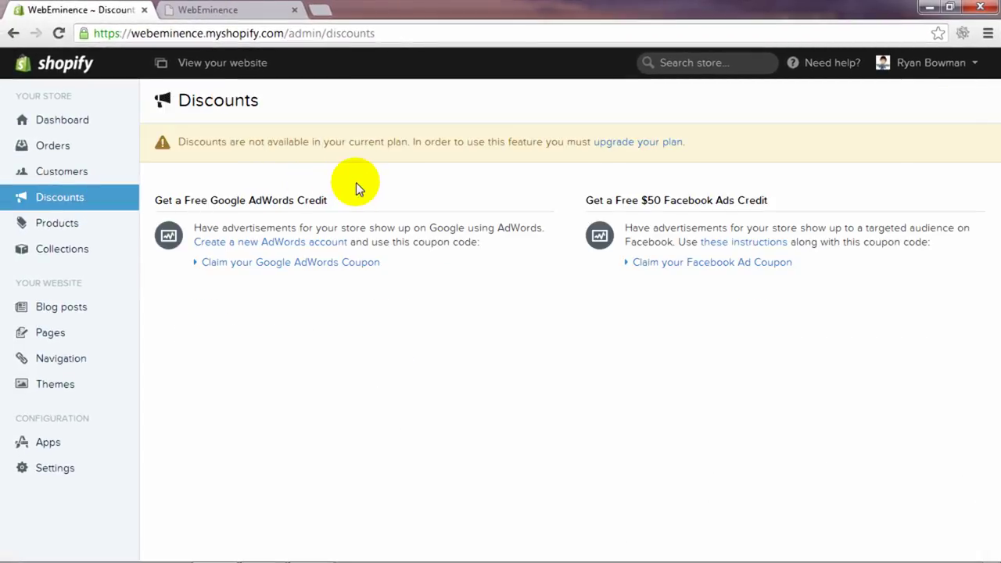
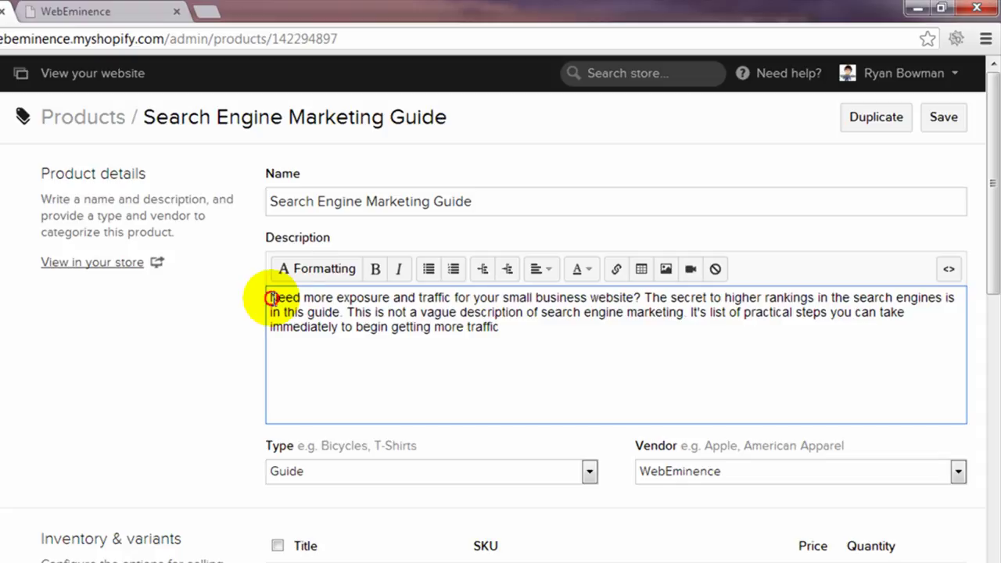
Step: Review the Search Engine Marketing Guide product's description, type, variants, images, tags, collections, SEO and visibility settings, and save the product
drag(271, 298, 500, 330)
click(514, 329)
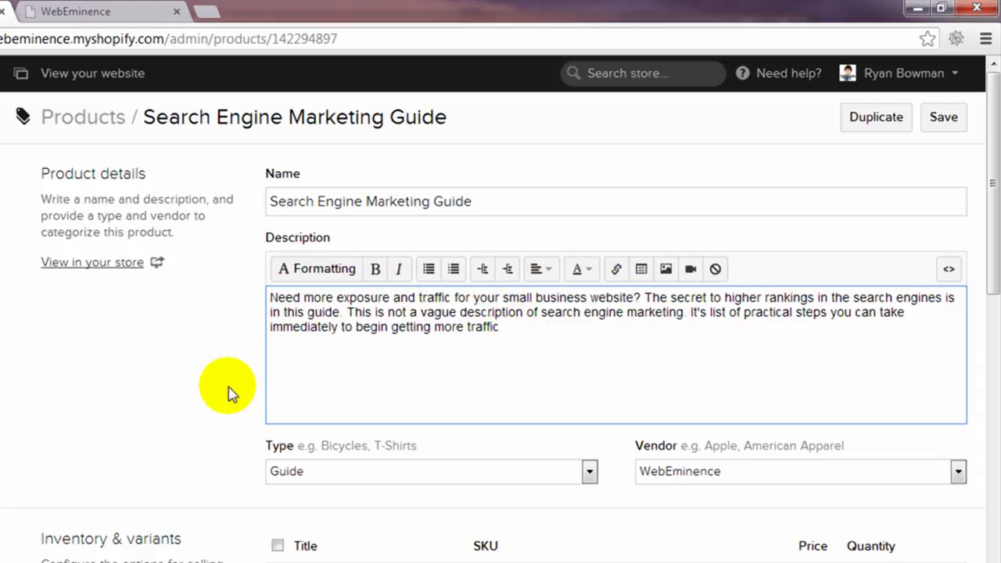
click(587, 474)
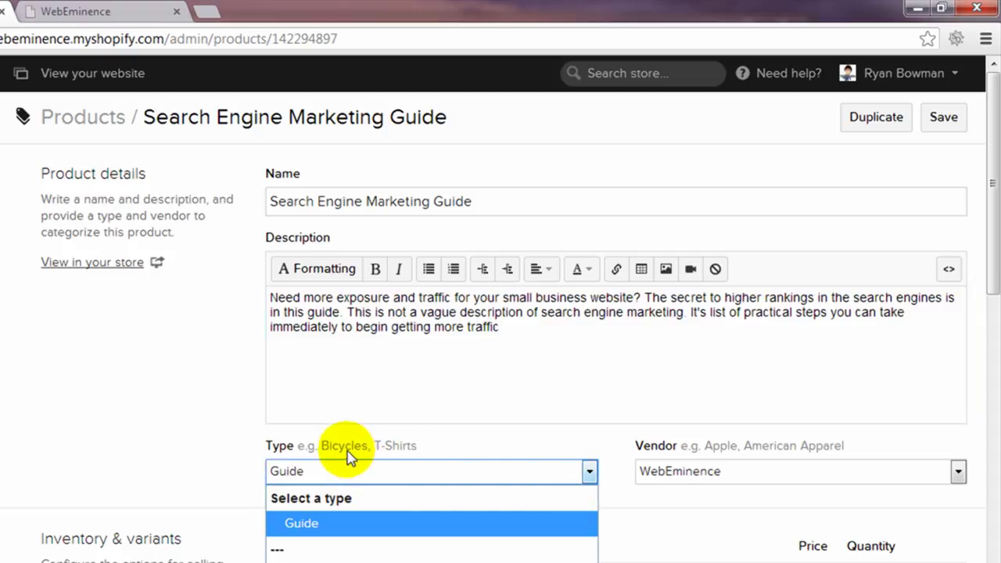
click(617, 490)
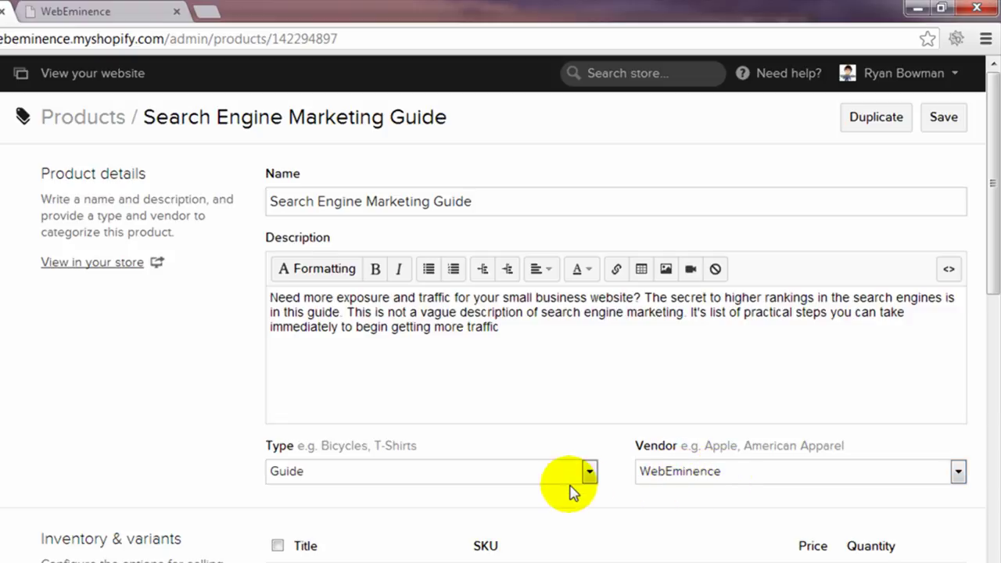
scroll(571, 491, down, 2)
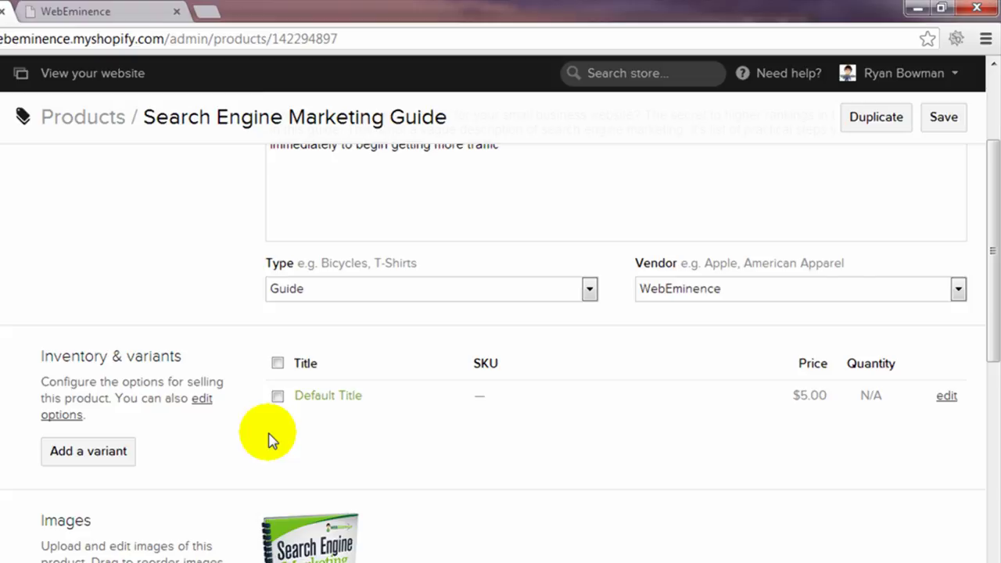
scroll(268, 440, down, 1)
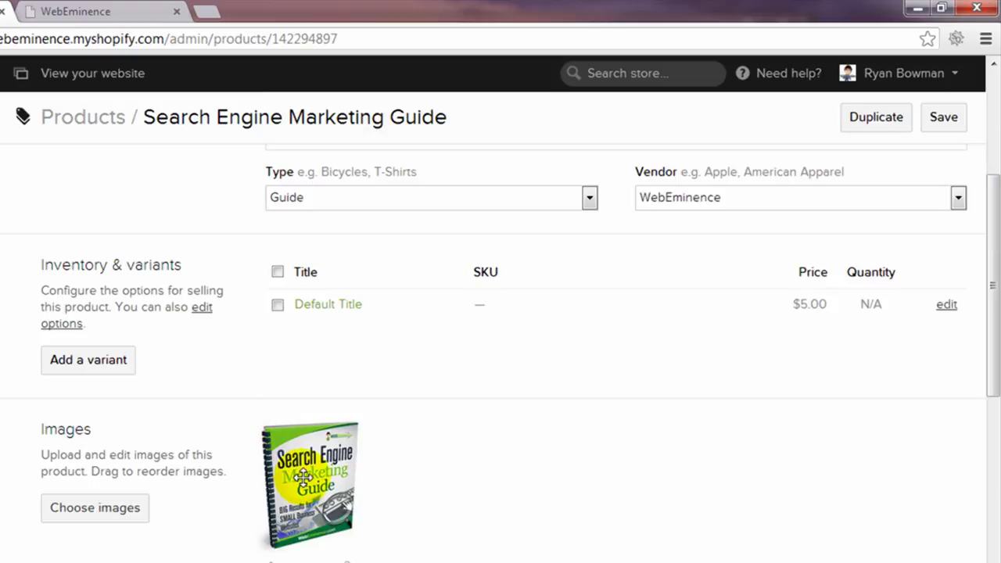
scroll(405, 480, down, 2)
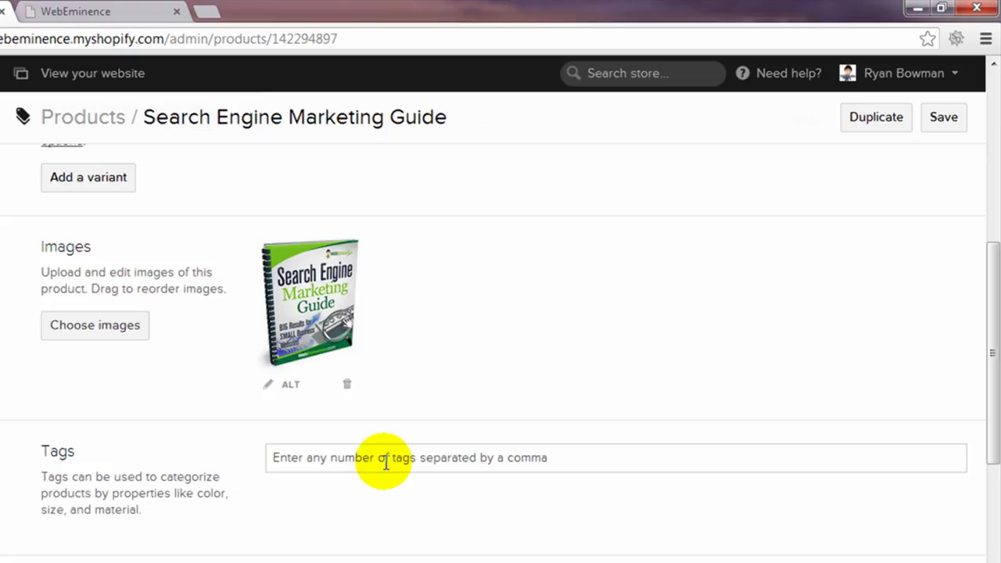
scroll(385, 463, down, 3)
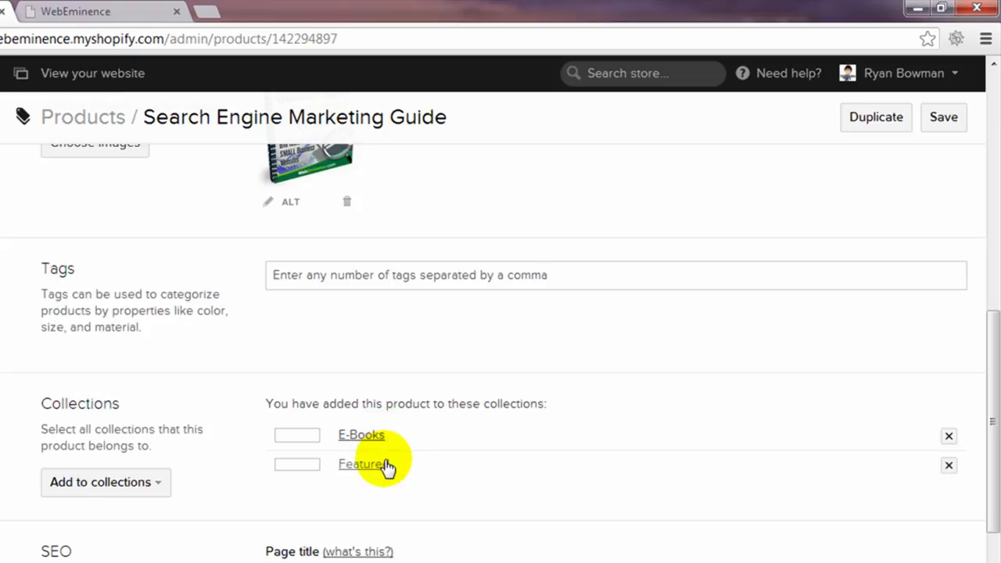
scroll(388, 467, down, 2)
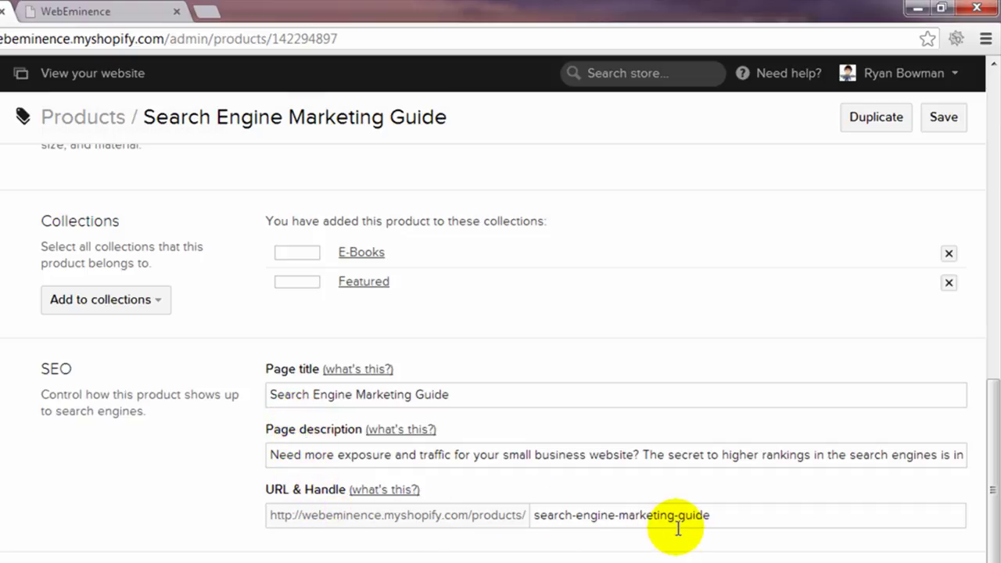
scroll(666, 531, down, 1)
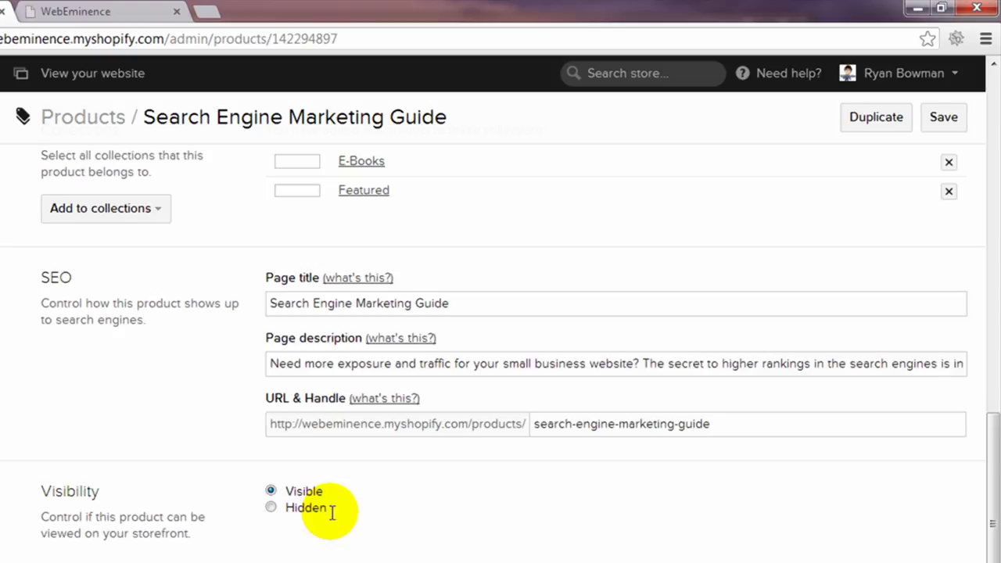
scroll(336, 501, up, 10)
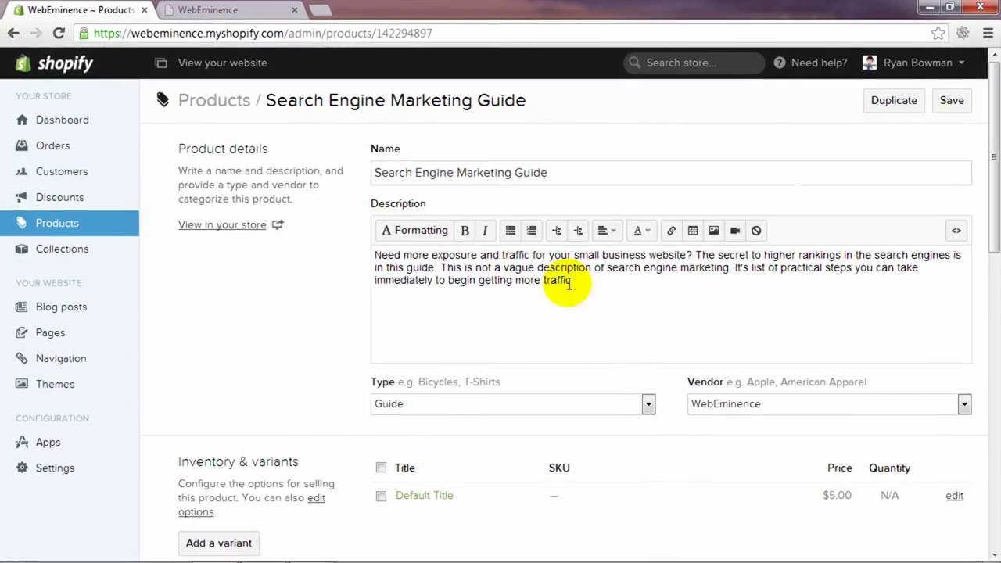
click(951, 101)
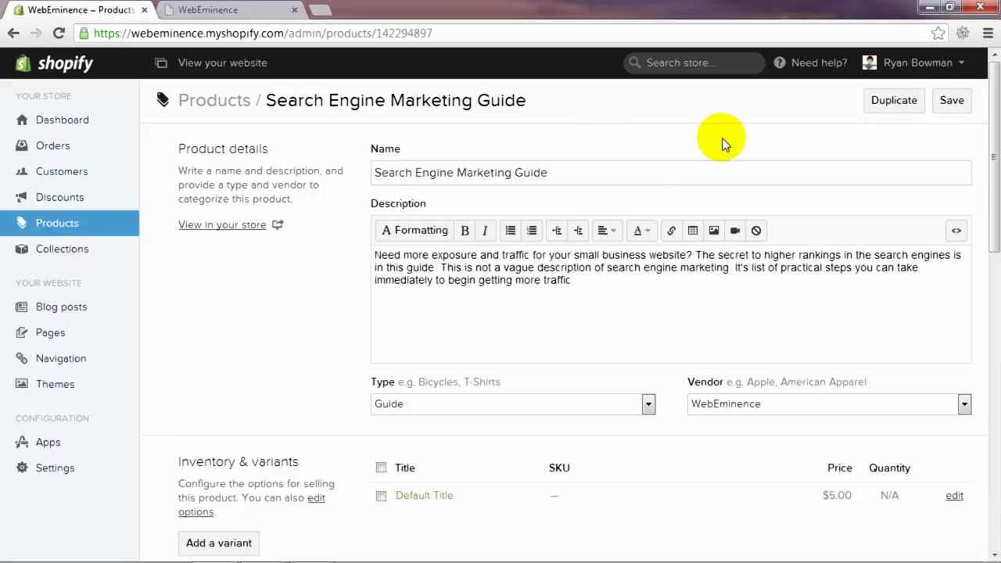
Step: Start a new product from the Products list and name it "Website Startup Guide"
click(102, 223)
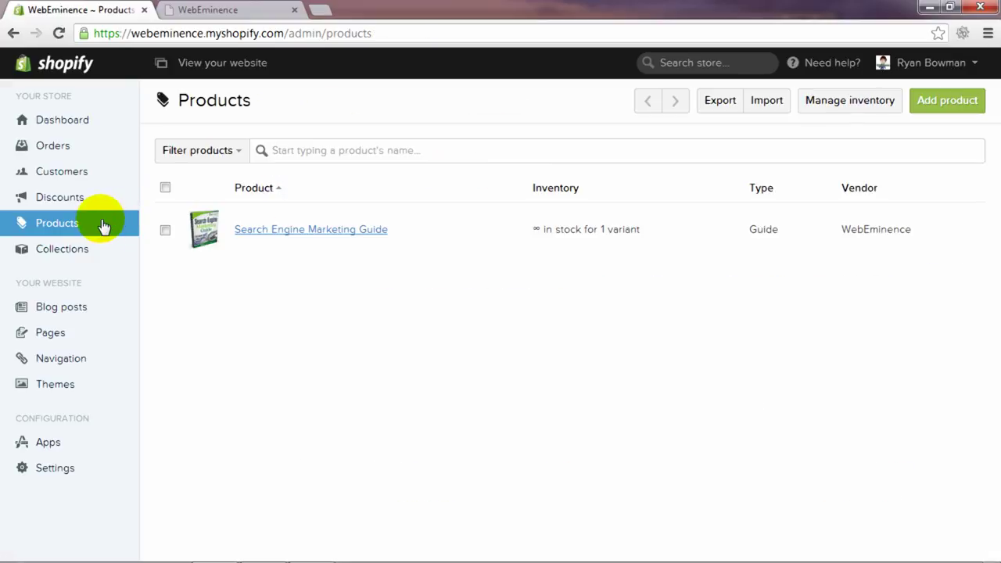
click(941, 117)
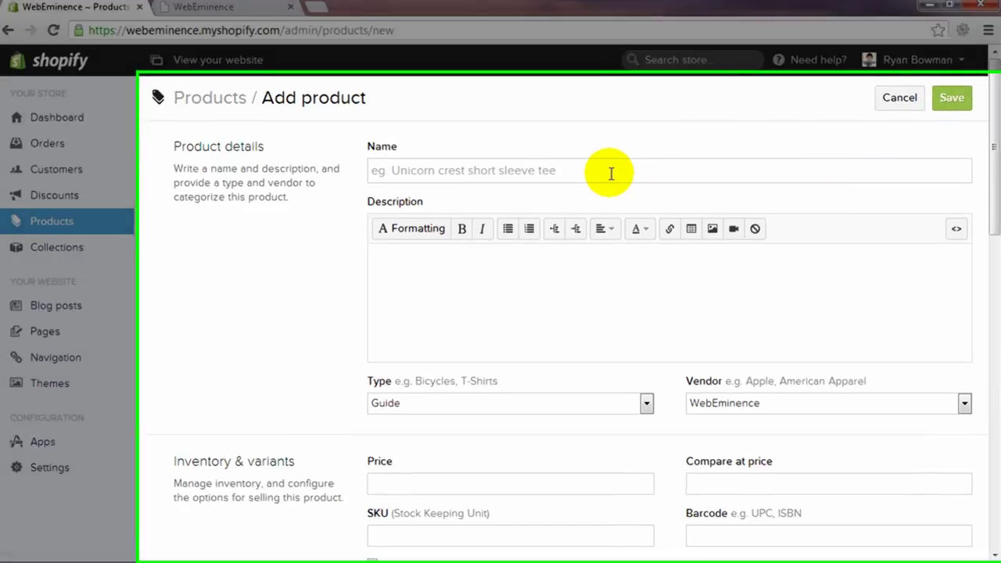
click(612, 173)
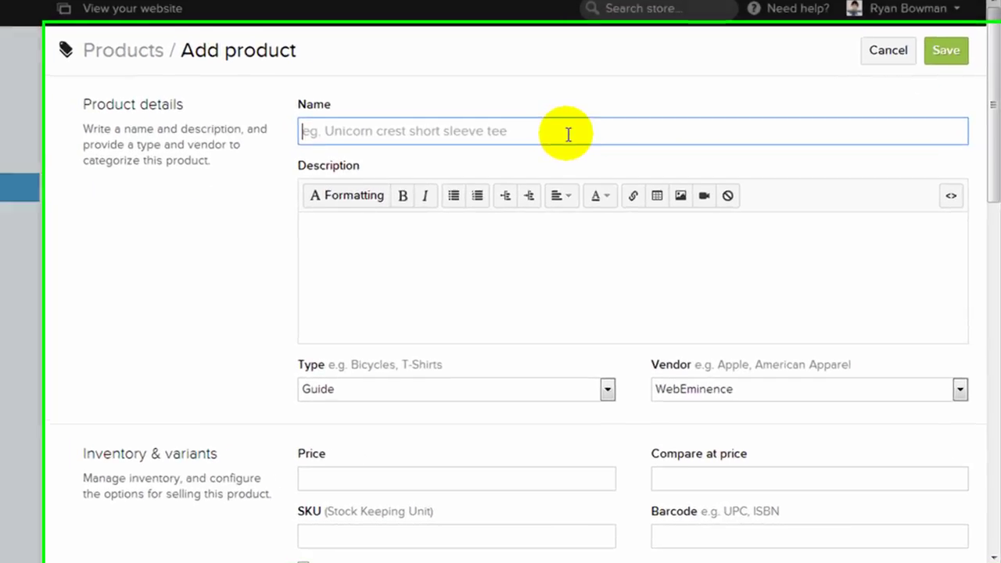
text(S)
key(BackSpace)
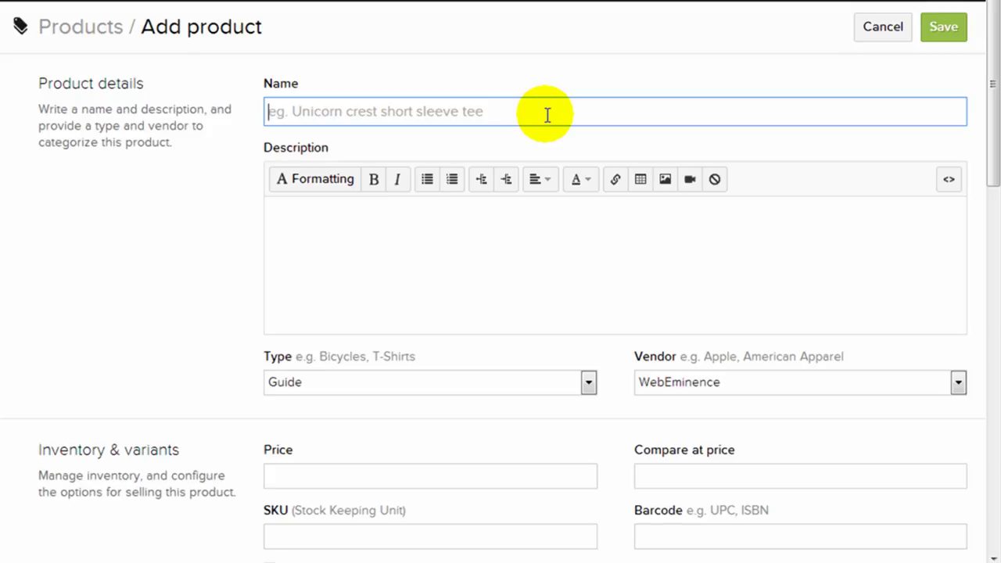
text(Website)
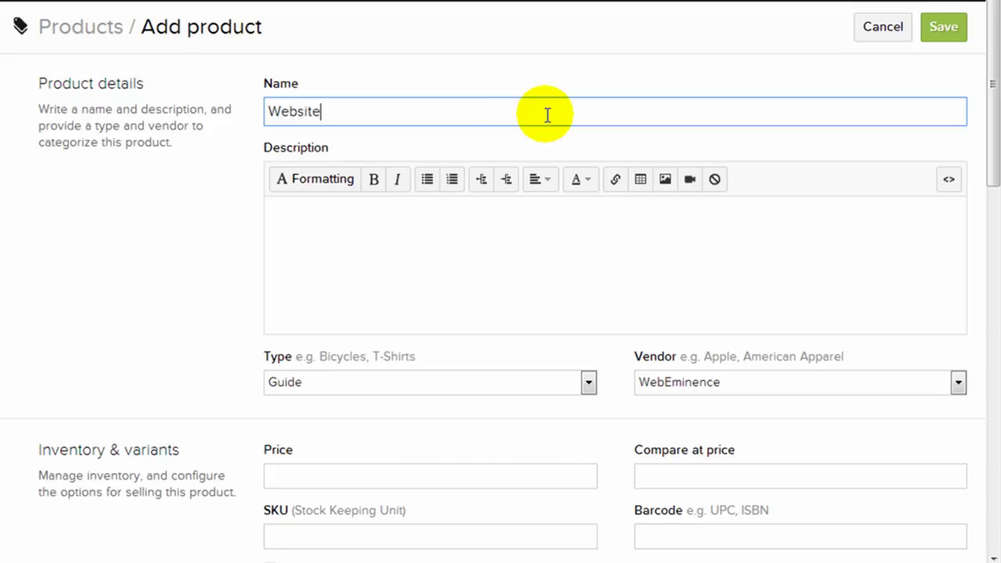
text( Startup Guide)
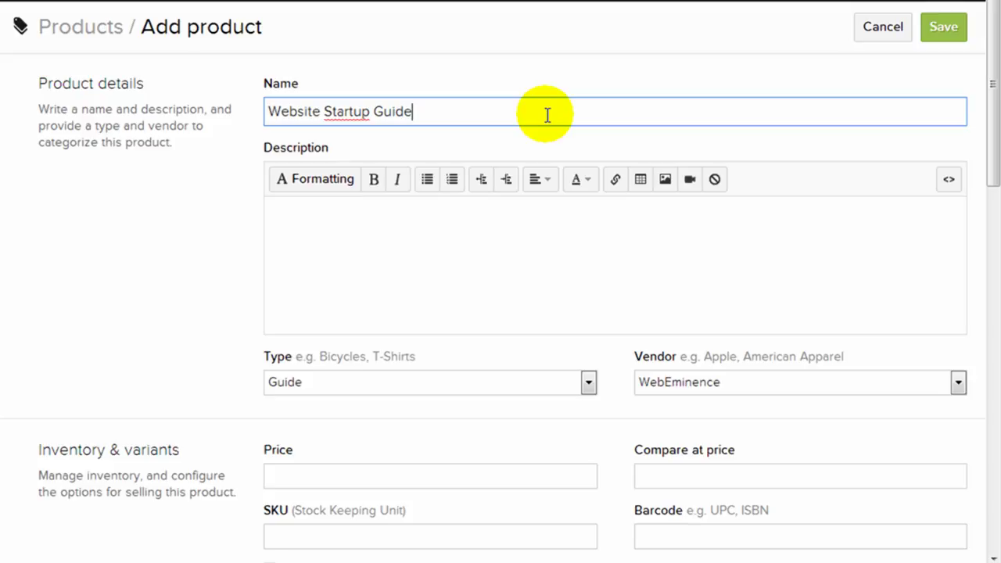
Step: Enter a description saying the guide explains website setup basics and recommends specific products and services, and set the product type to Guide
key(Tab)
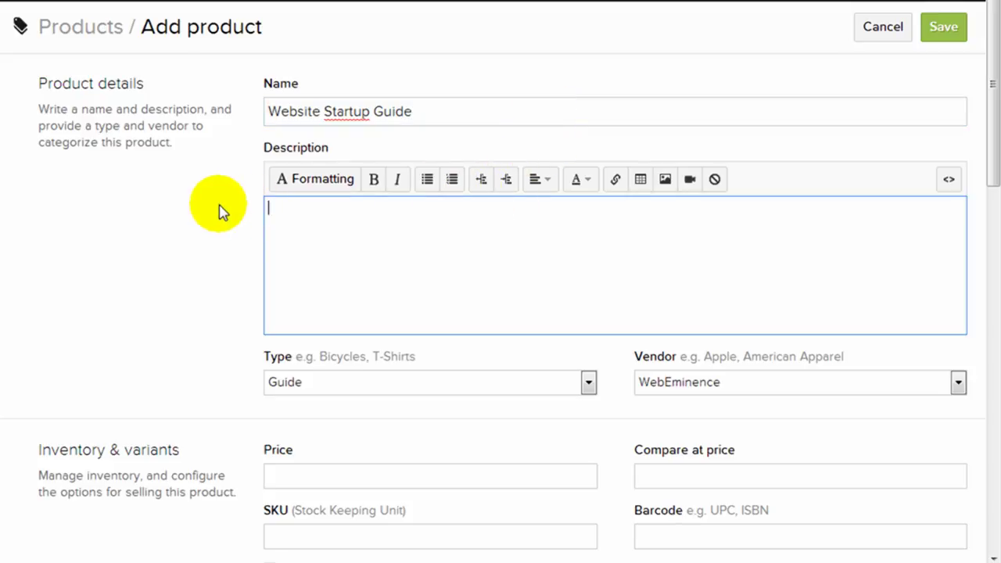
text(If you want to create a website but don't know where to start, my search engine marketing guide is a for you. I will explain the basics of setting up a website and give you specific recommendations for products and services to get your website up and running.)
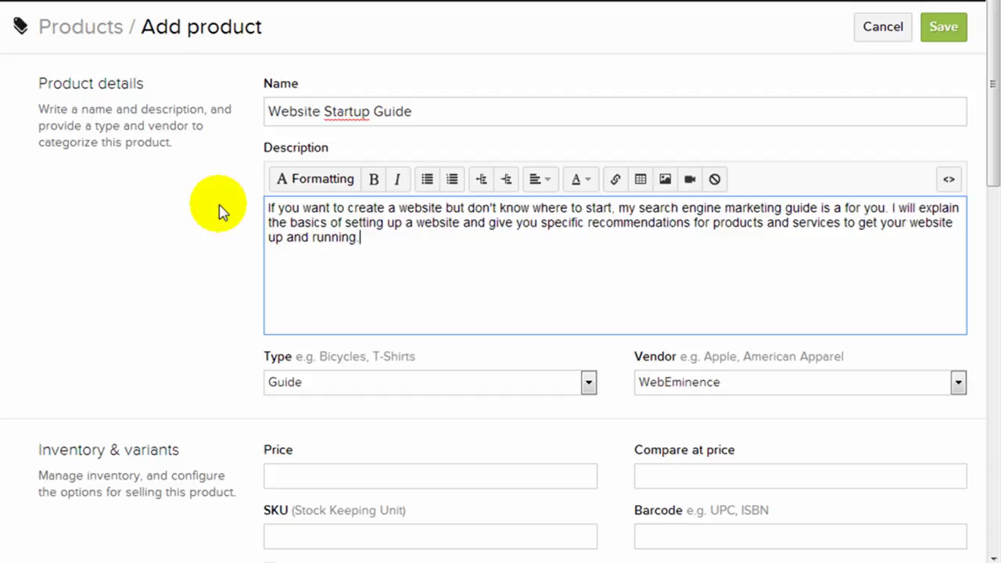
click(384, 382)
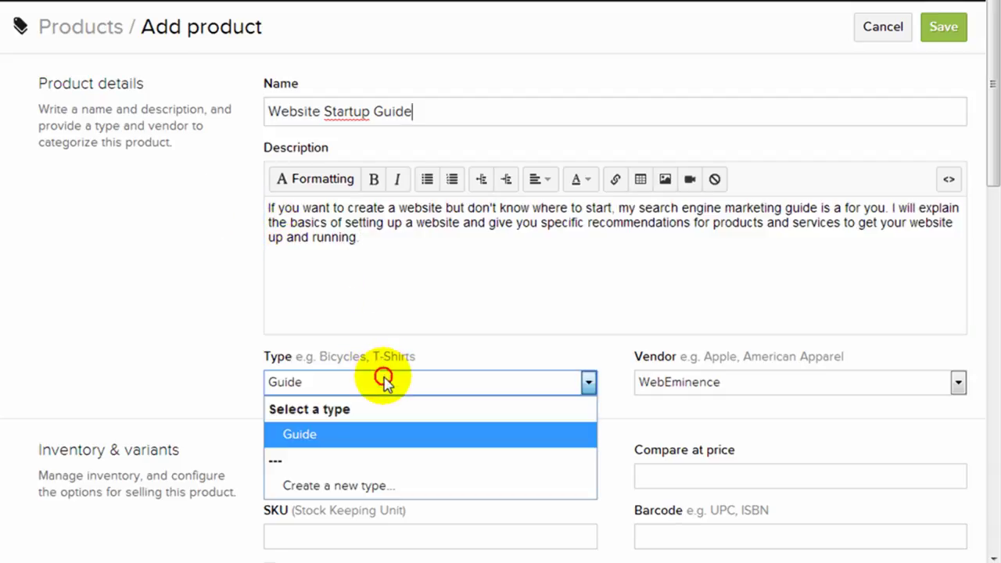
click(340, 435)
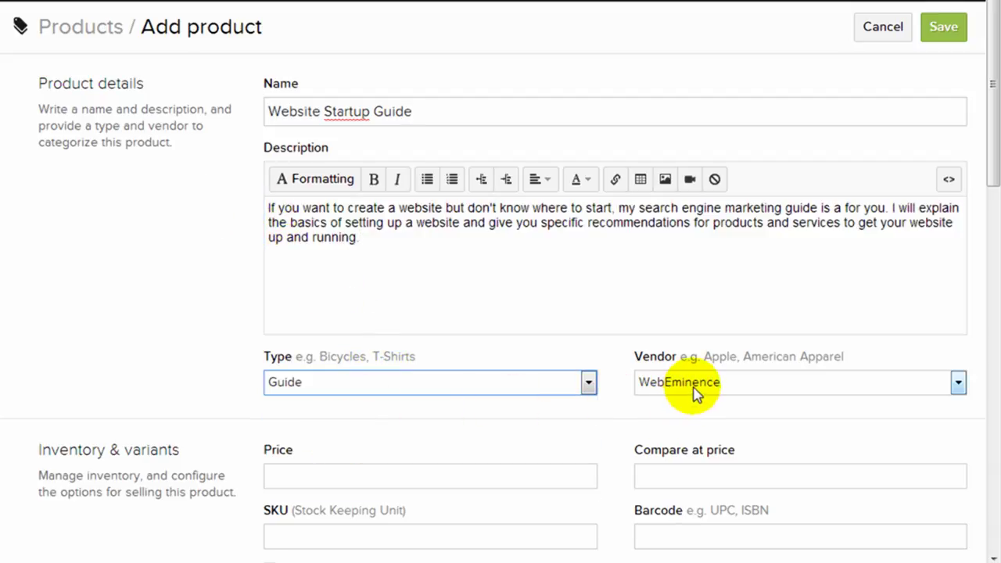
Step: Set the new product's price to 10
scroll(609, 411, down, 1)
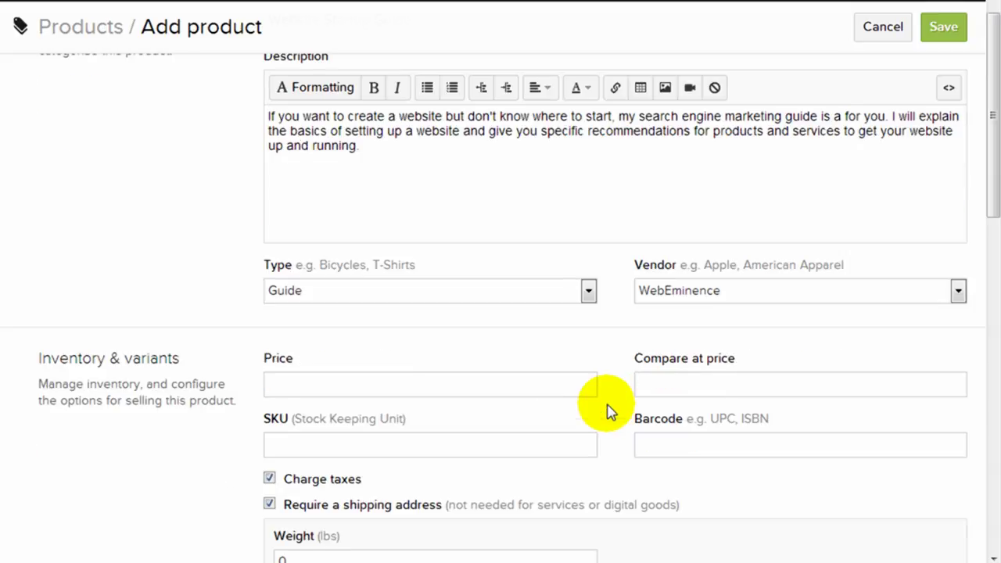
click(387, 381)
text(1)
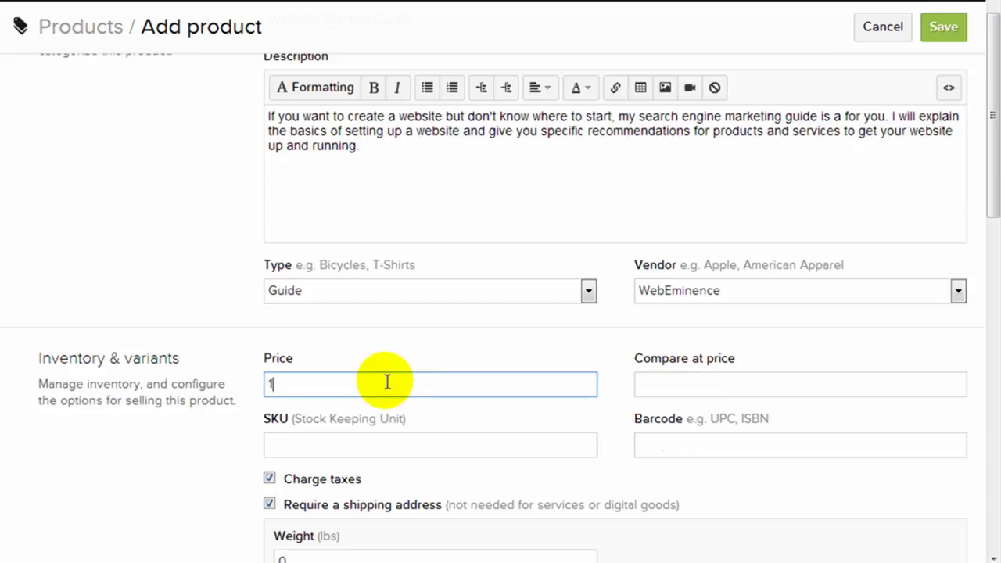
text(0)
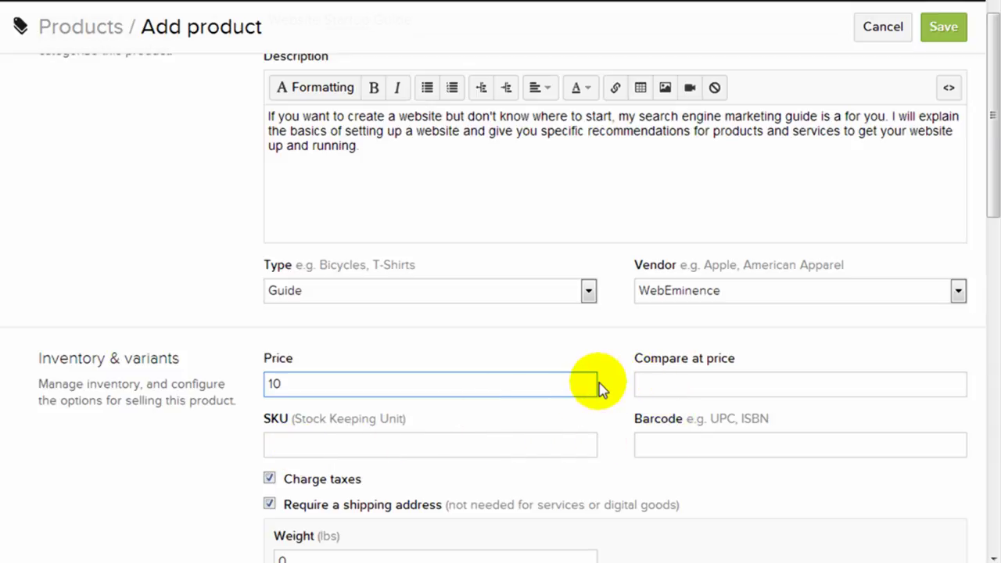
Step: Examine the new product's tax, shipping weight and inventory policy options, keeping the policy at "Don't track inventory"
scroll(600, 384, down, 3)
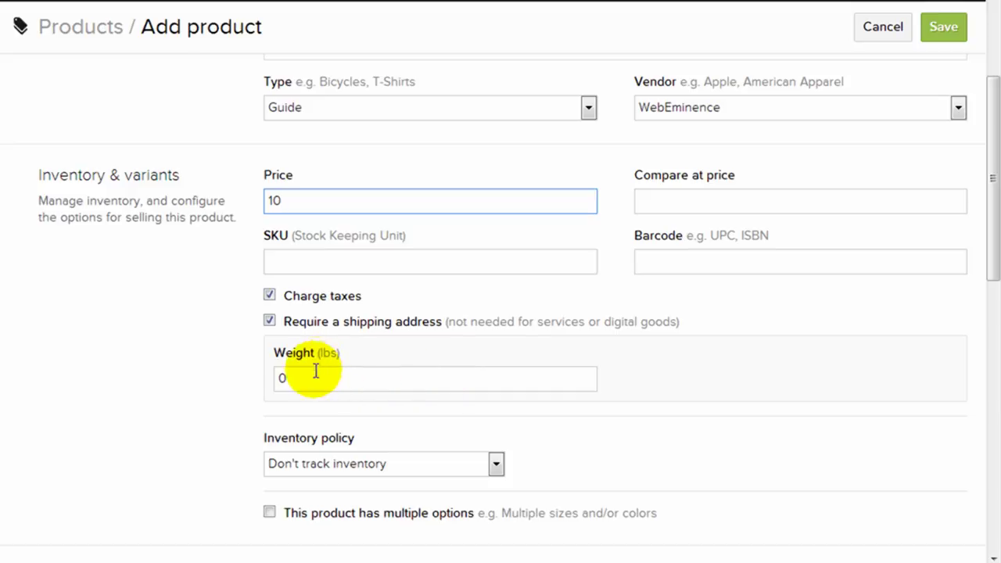
scroll(234, 395, down, 2)
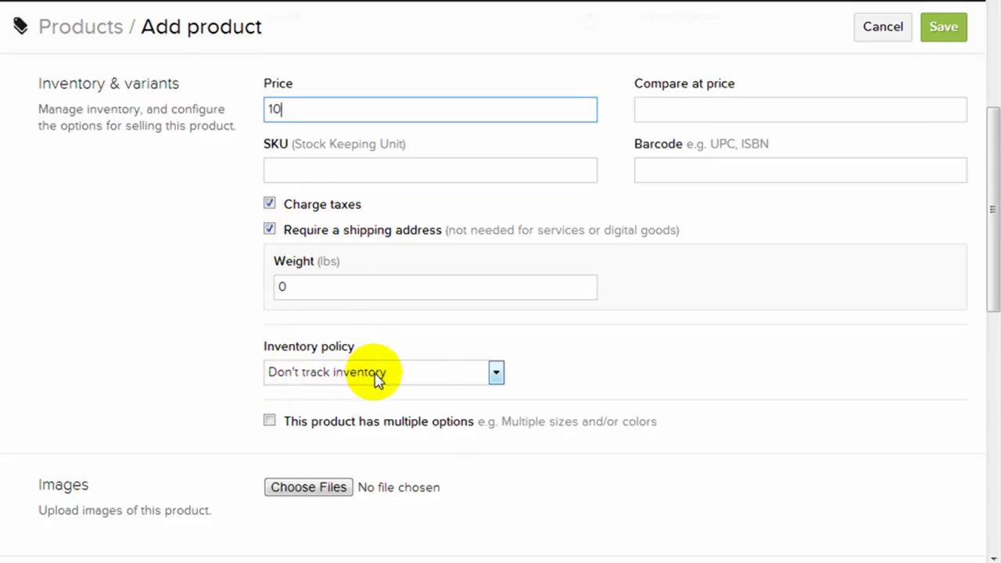
click(422, 375)
click(442, 381)
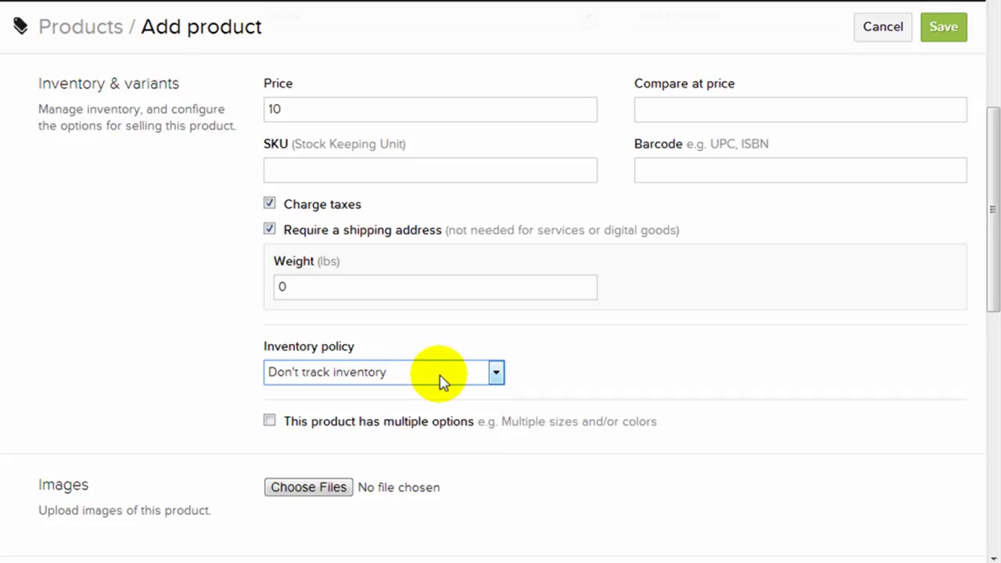
Step: Attach the image file RB-WSG-1 to the new product
scroll(470, 438, down, 1)
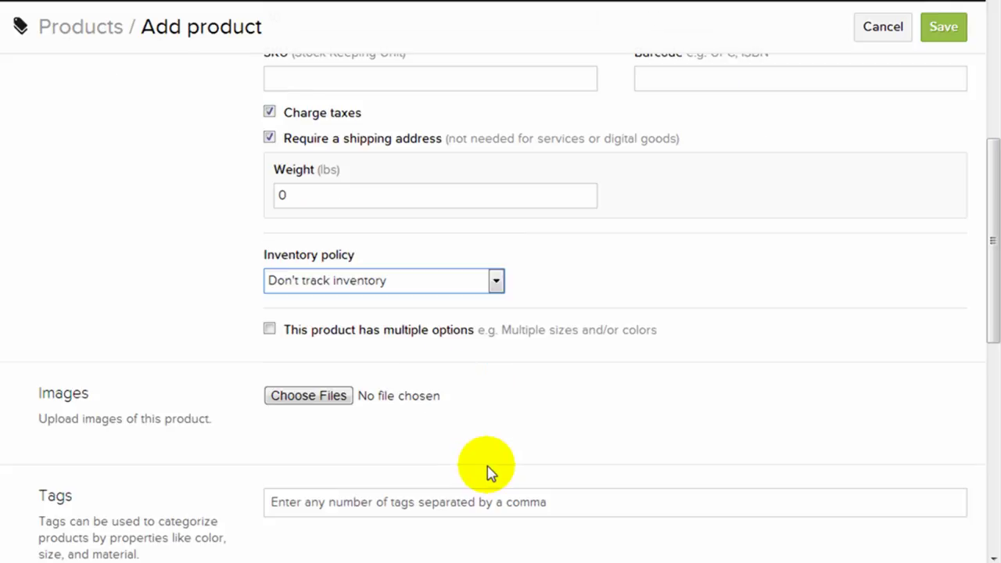
click(344, 399)
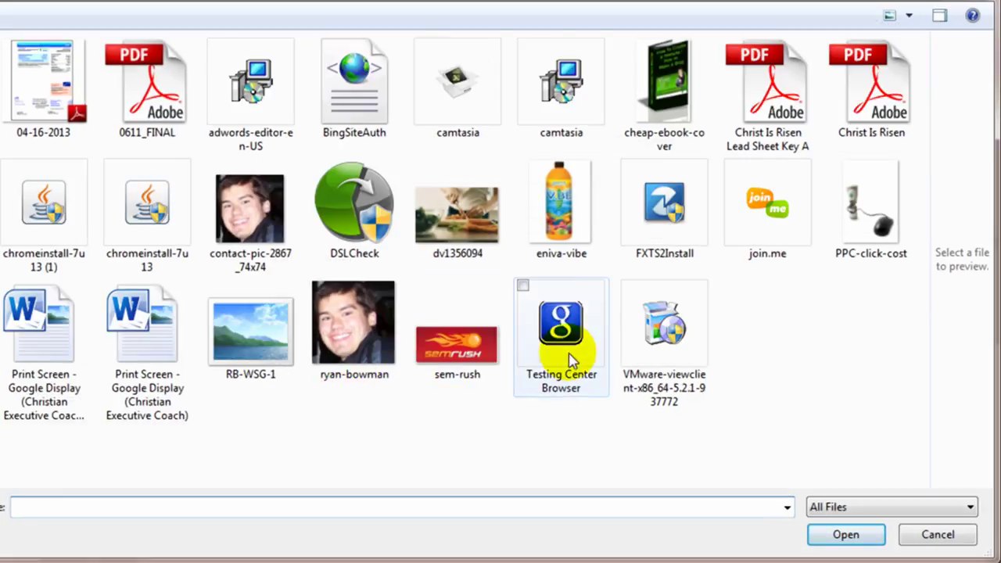
double_click(238, 325)
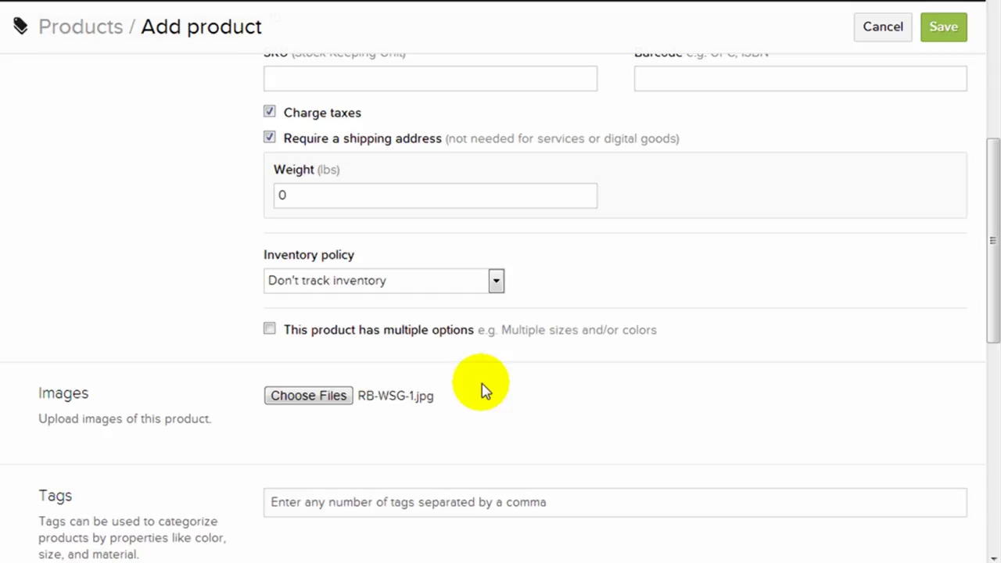
Step: Add the new product to the E-Books collection
scroll(483, 391, down, 1)
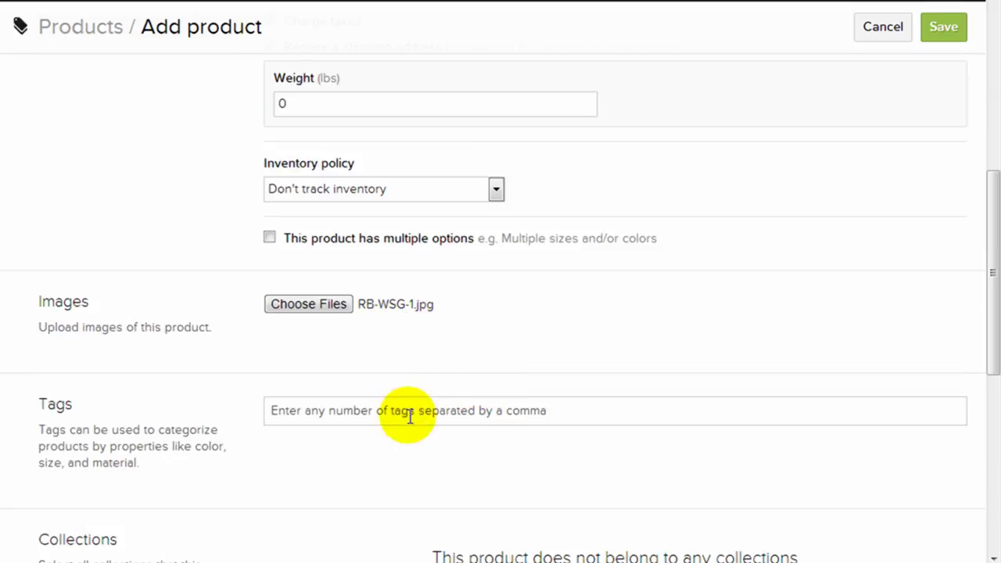
scroll(400, 434, down, 1)
scroll(369, 347, down, 3)
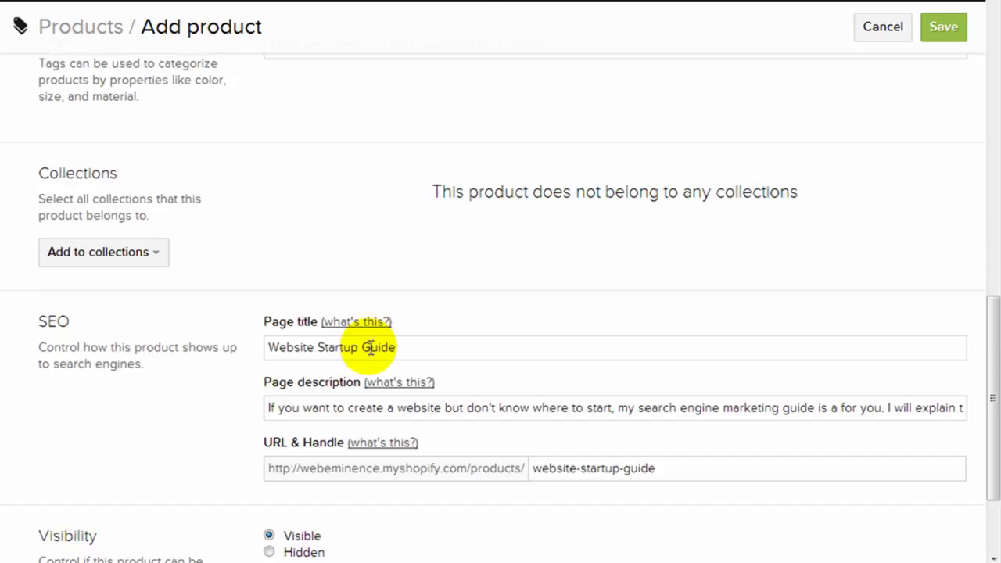
click(155, 256)
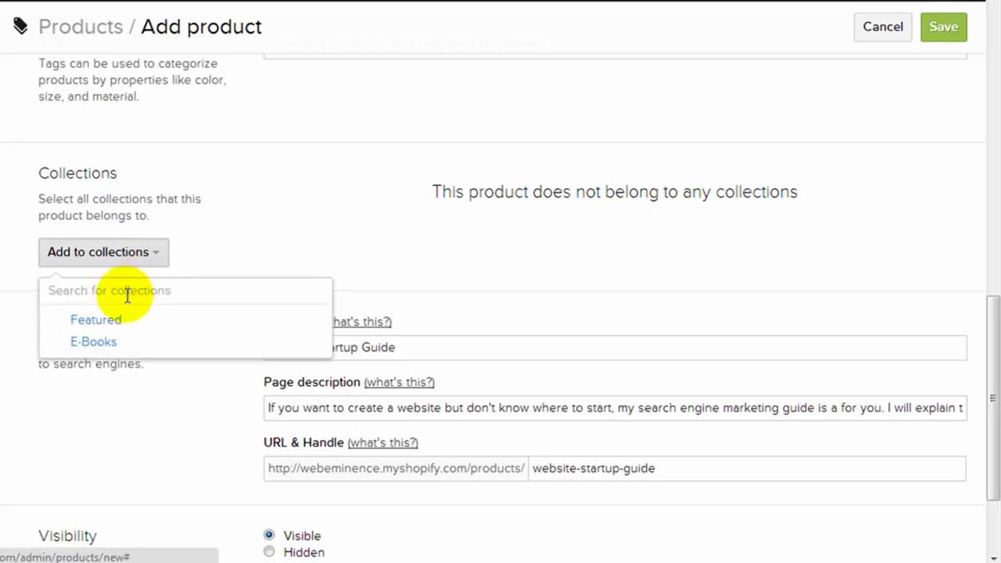
click(107, 345)
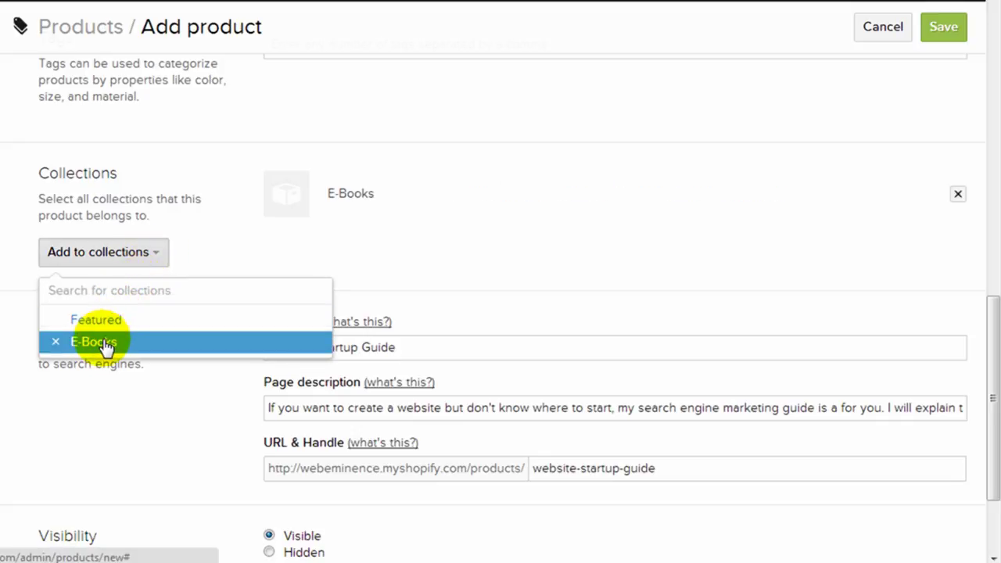
click(506, 247)
Step: Save the new product with its visibility left at Visible, and view it in the store
scroll(505, 245, down, 2)
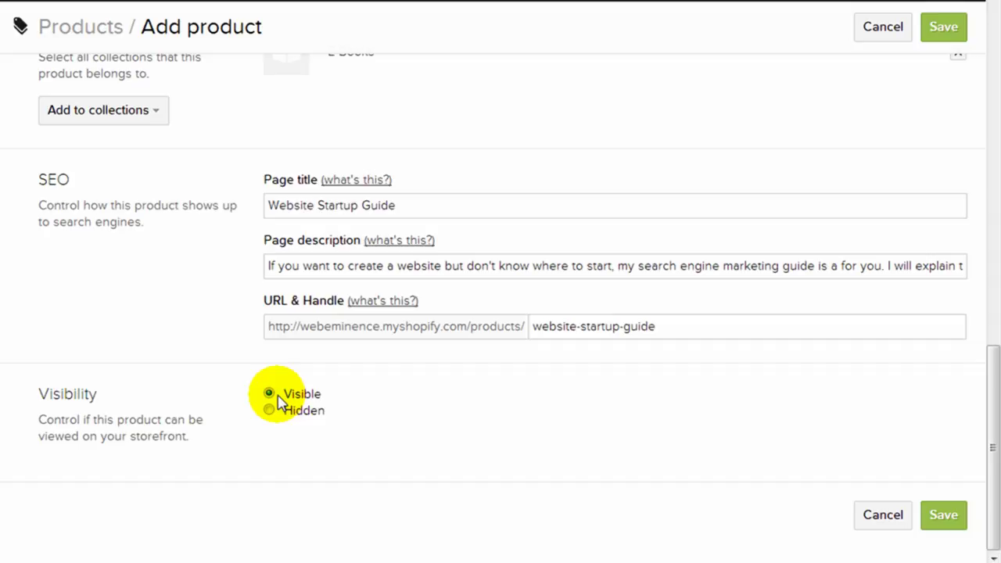
click(936, 514)
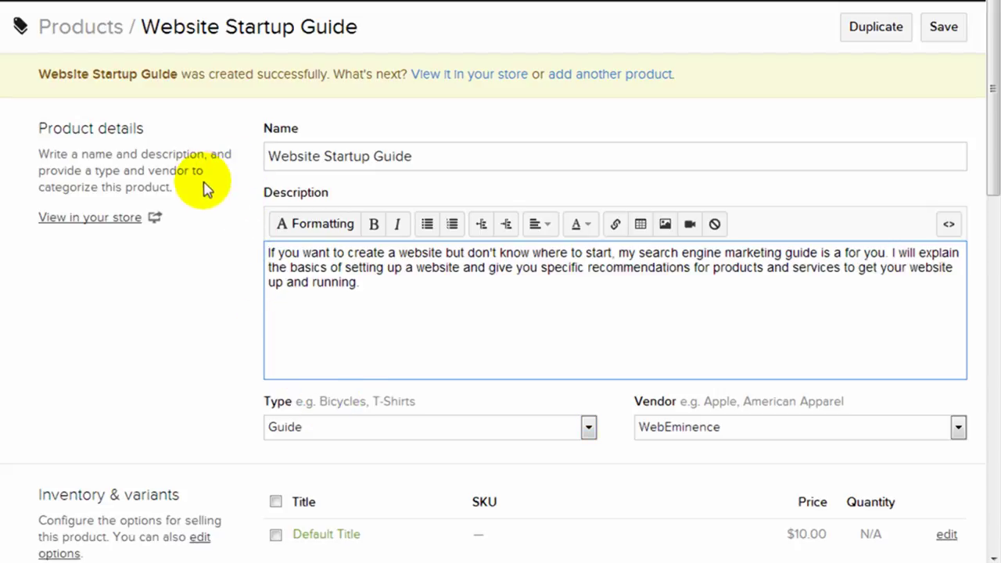
click(153, 218)
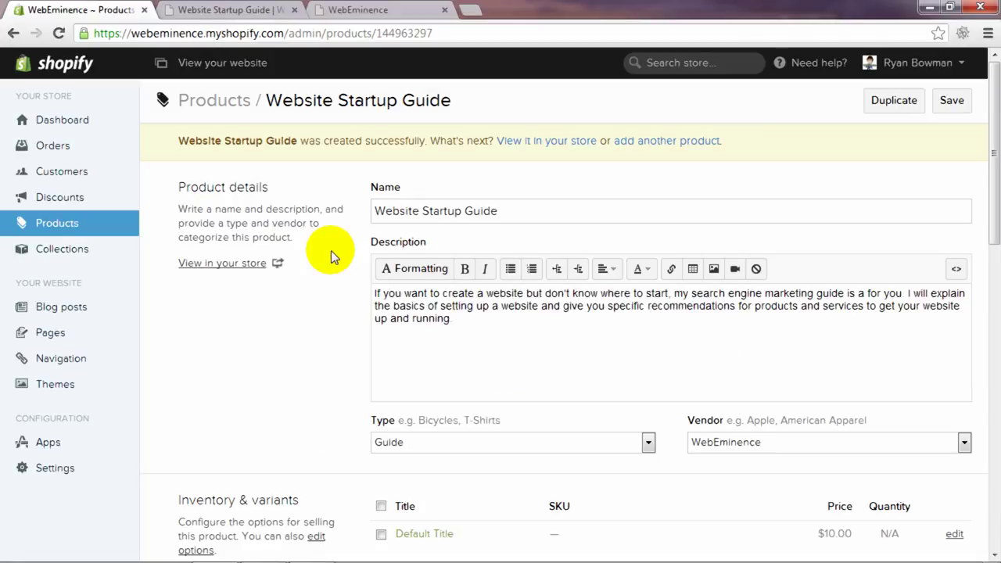
Step: Download the sample CSV template for importing products, examine it in Excel, and return to the store admin to cancel the import
click(116, 229)
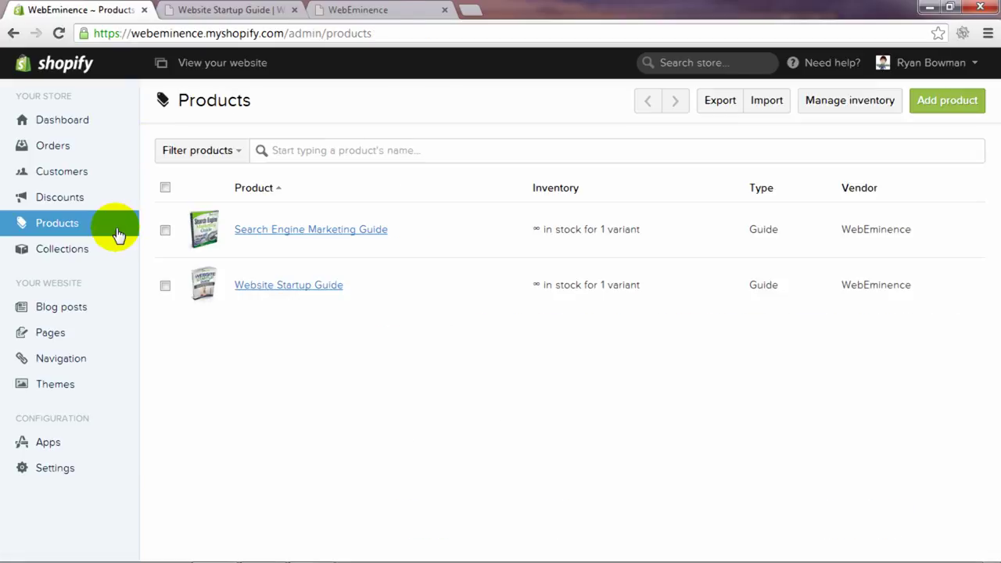
click(769, 111)
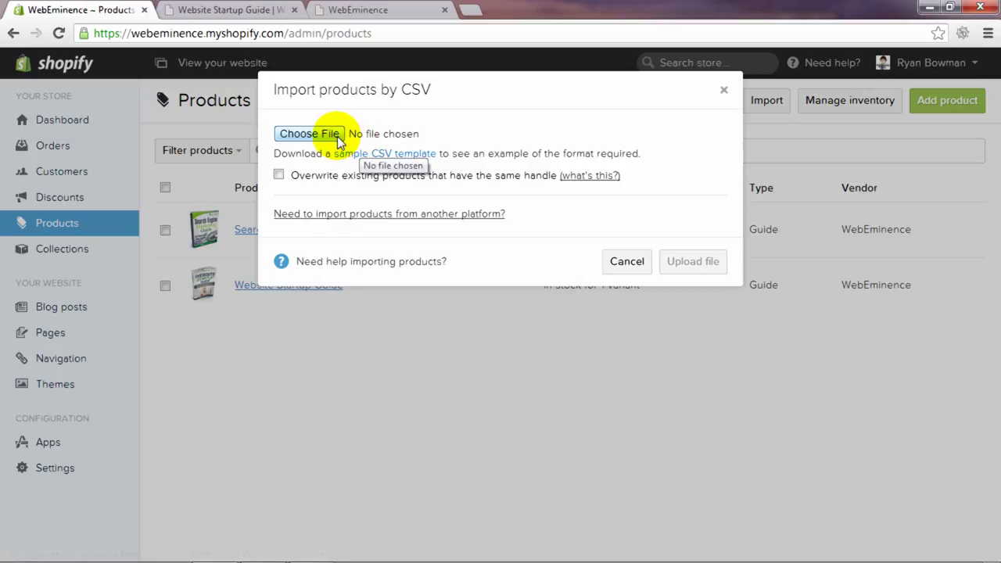
click(373, 157)
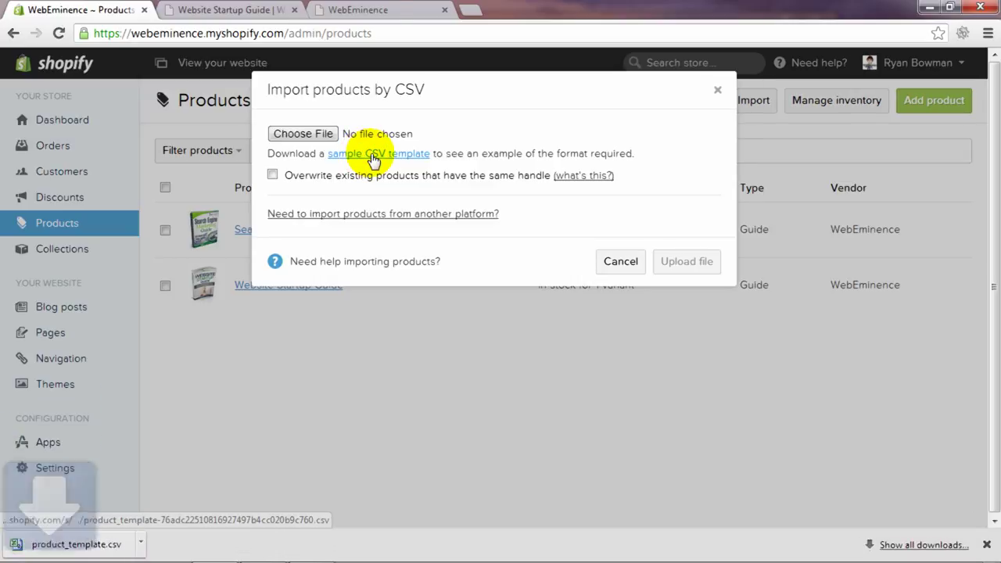
click(113, 544)
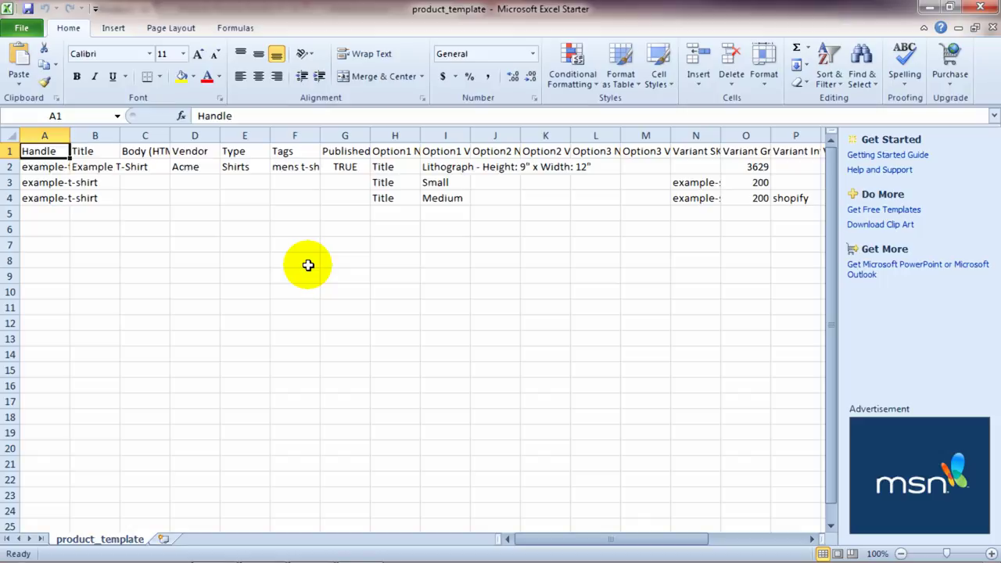
key(alt+Tab)
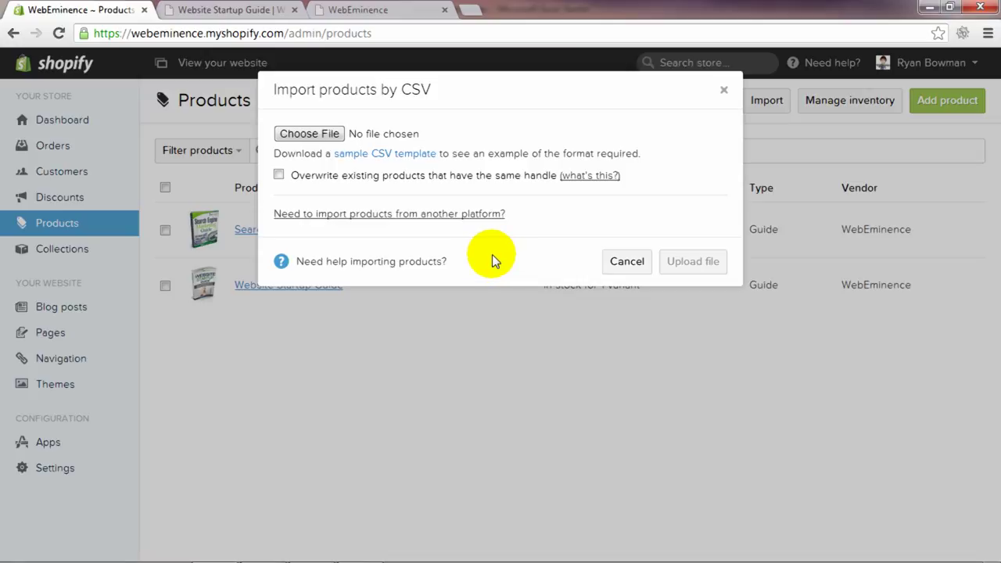
click(625, 261)
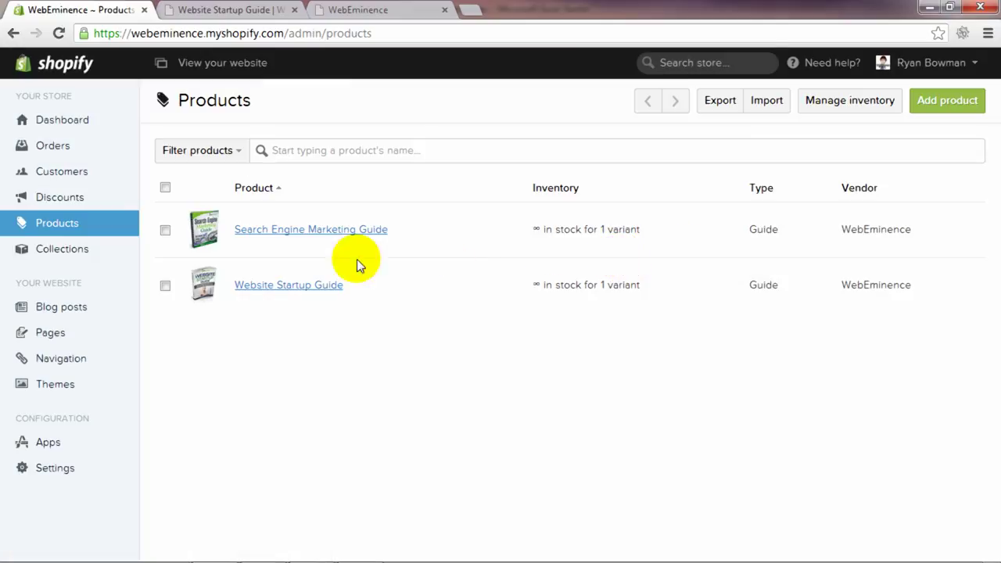
Step: Examine the Collections list and its example groupings such as "Under $100"
click(99, 257)
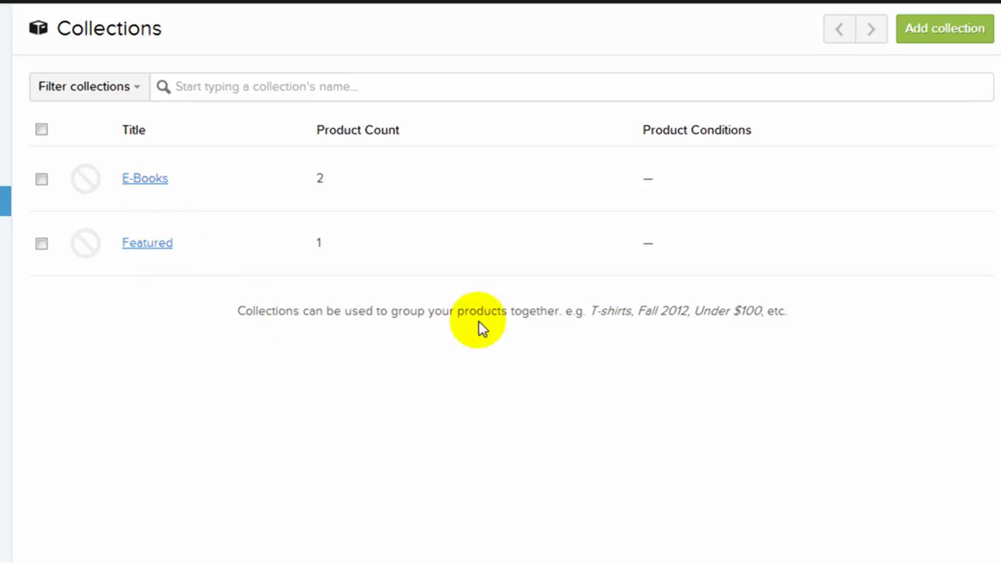
drag(591, 313, 764, 312)
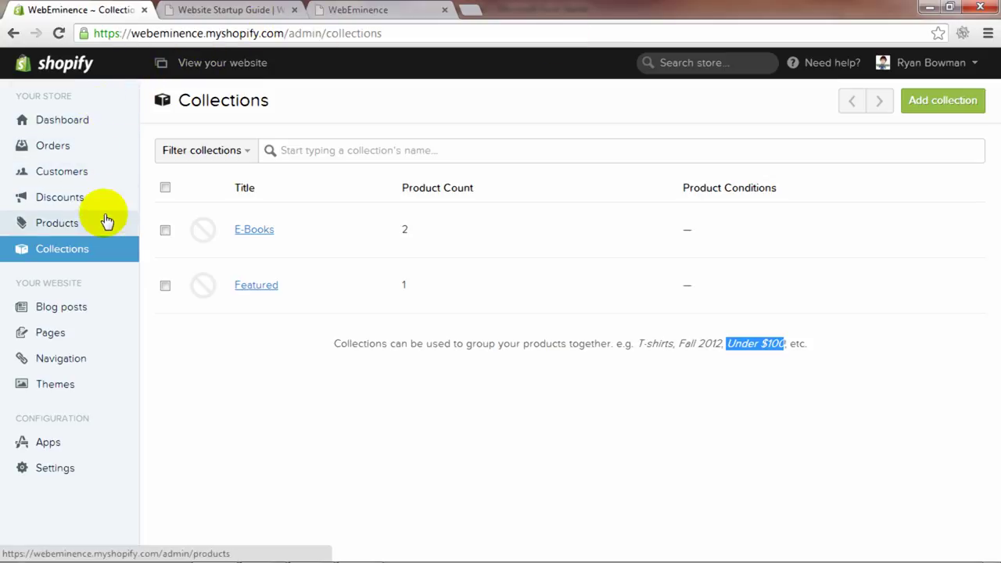
Step: Examine the Blog posts list and how the News blog appears on the storefront
click(76, 313)
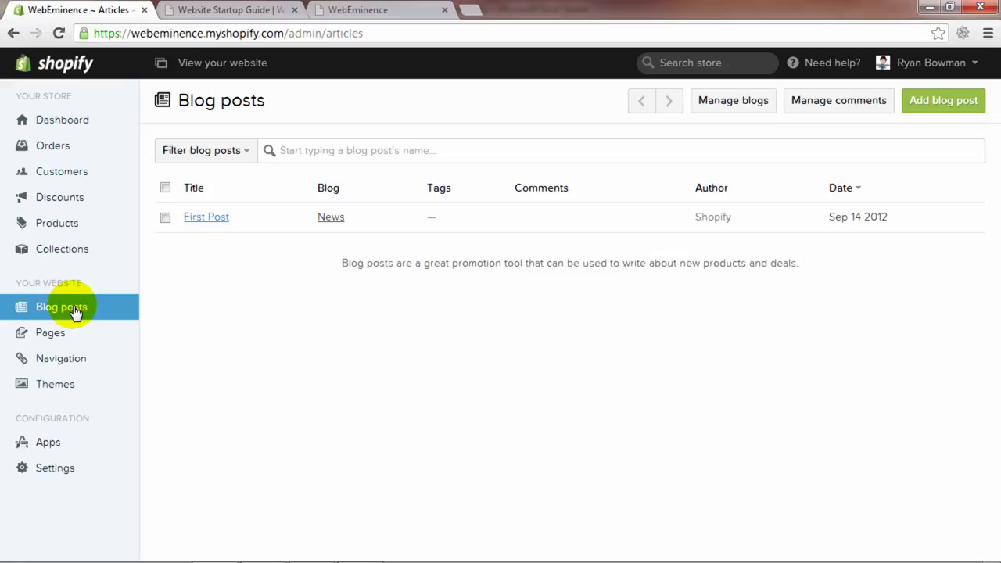
click(229, 11)
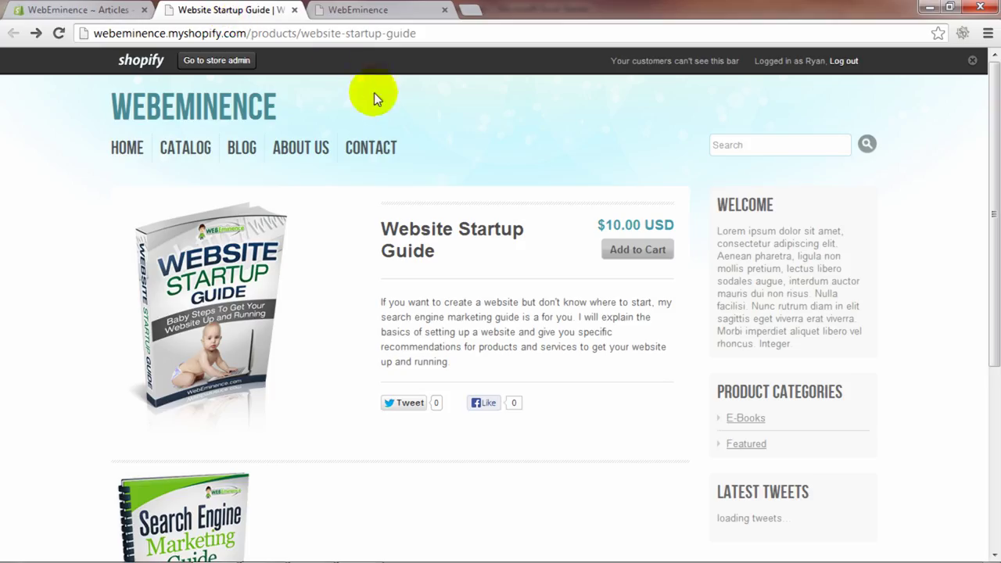
click(247, 148)
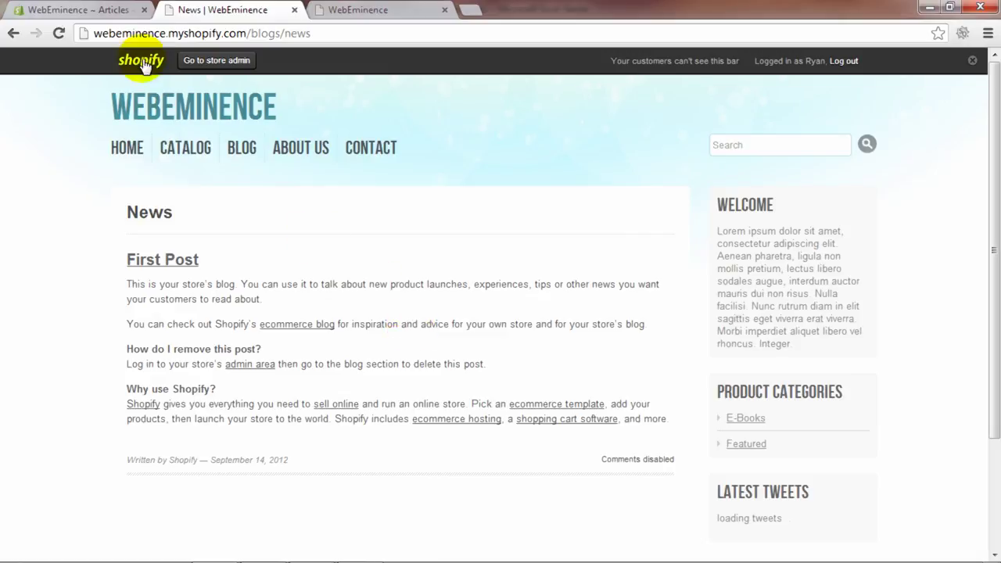
click(109, 10)
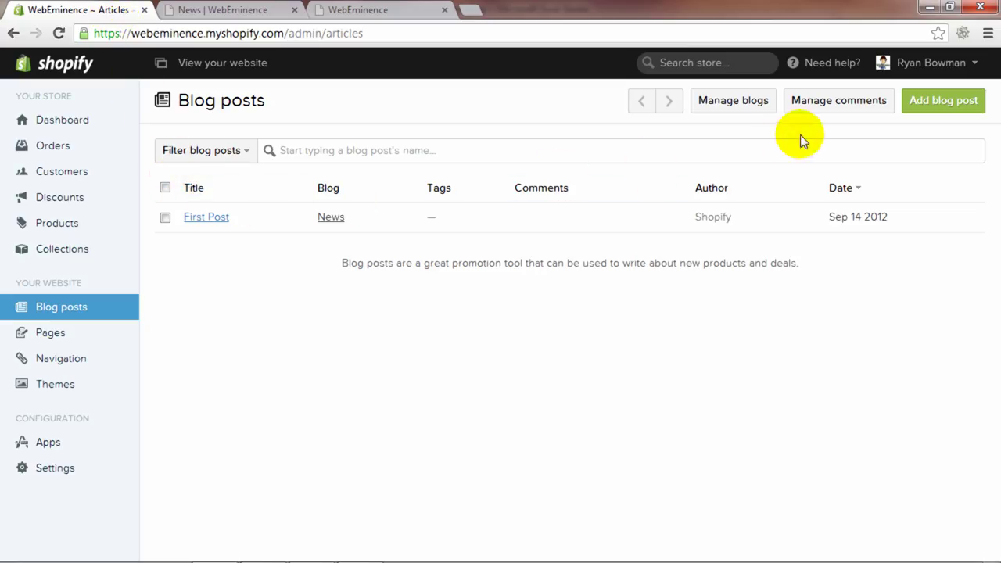
Step: Examine the content, tags, SEO and visibility options for adding a new blog post
click(932, 102)
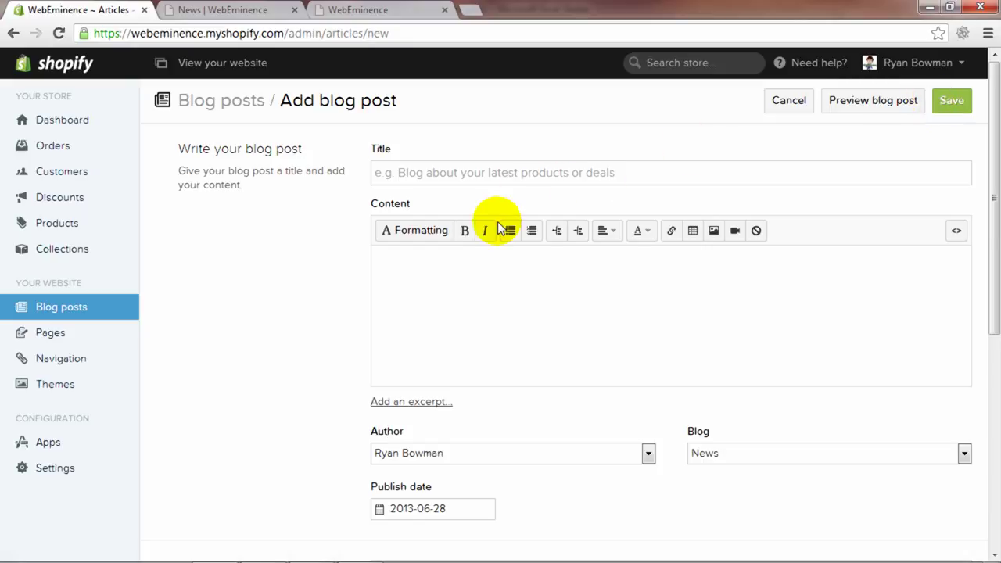
scroll(274, 268, down, 2)
scroll(264, 273, up, 2)
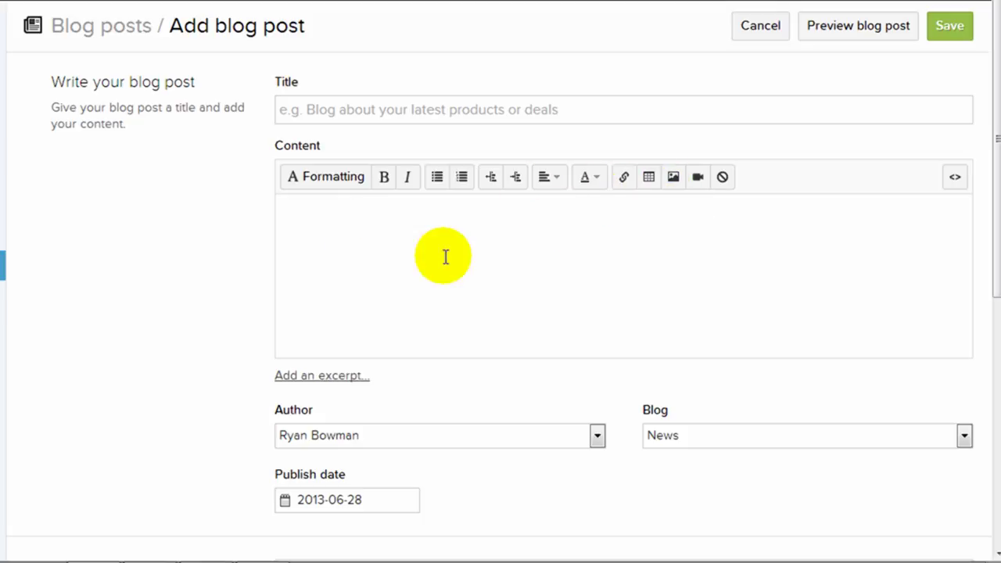
scroll(353, 263, down, 1)
scroll(353, 264, down, 3)
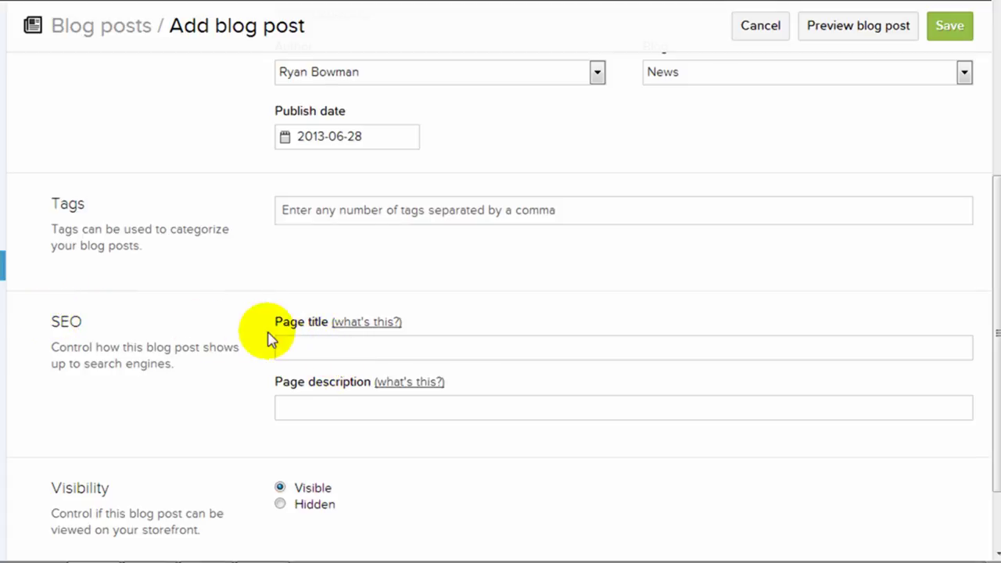
scroll(230, 263, up, 4)
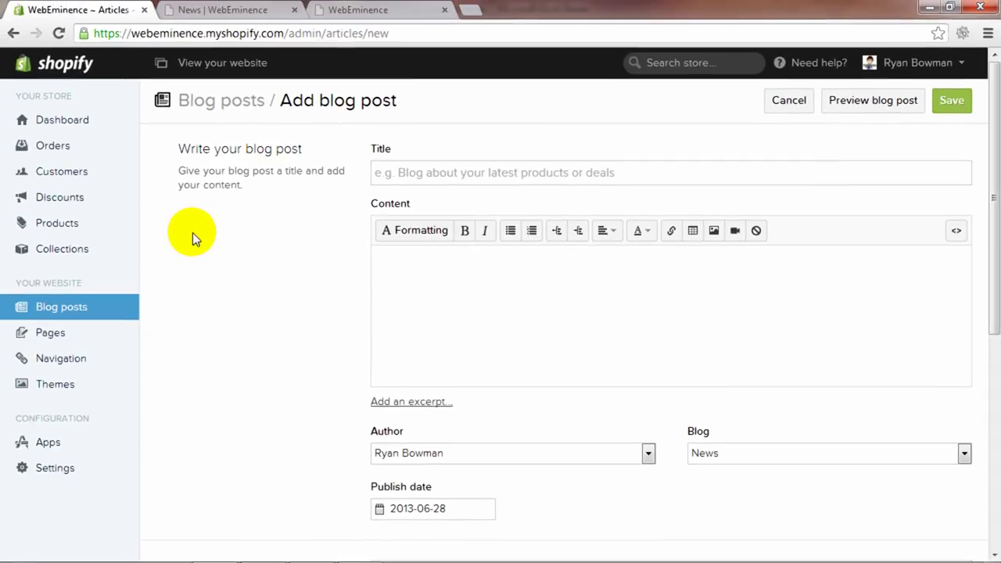
Step: Open the Welcome page for editing and insert the missing spaces around the "click here" link in its content
click(62, 331)
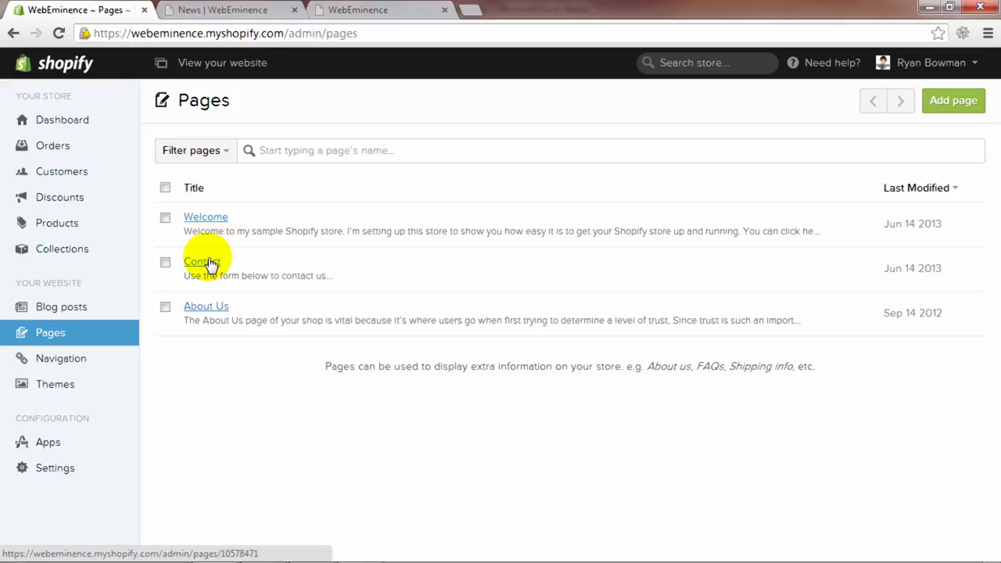
click(217, 220)
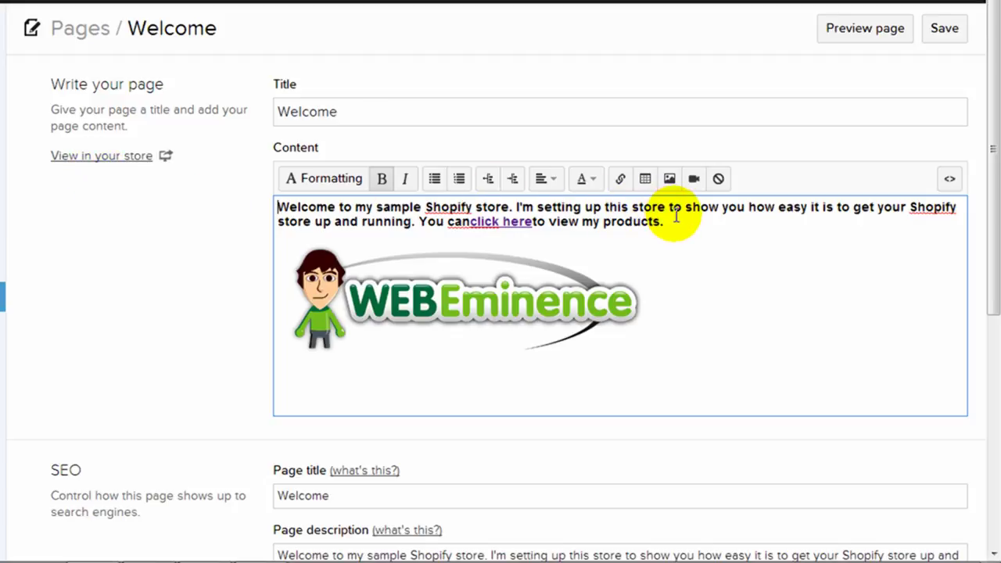
click(471, 221)
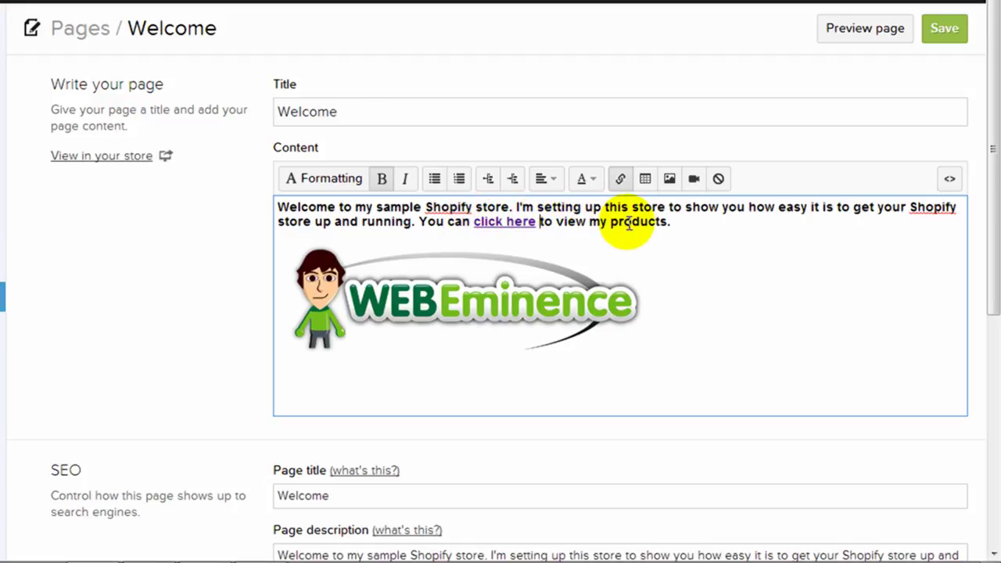
click(662, 250)
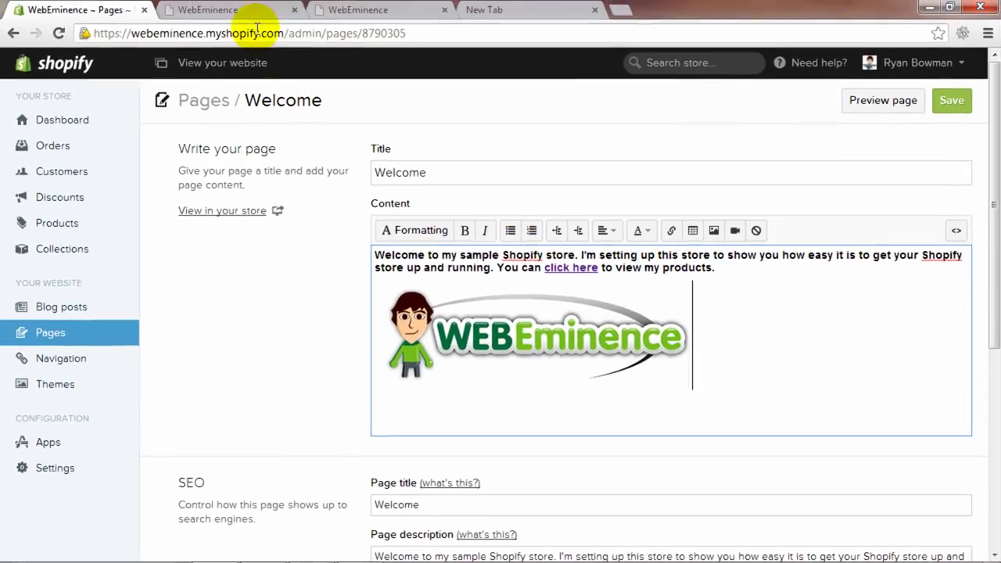
Step: Compare the storefront home page with the Welcome page and review the remaining page settings
click(247, 14)
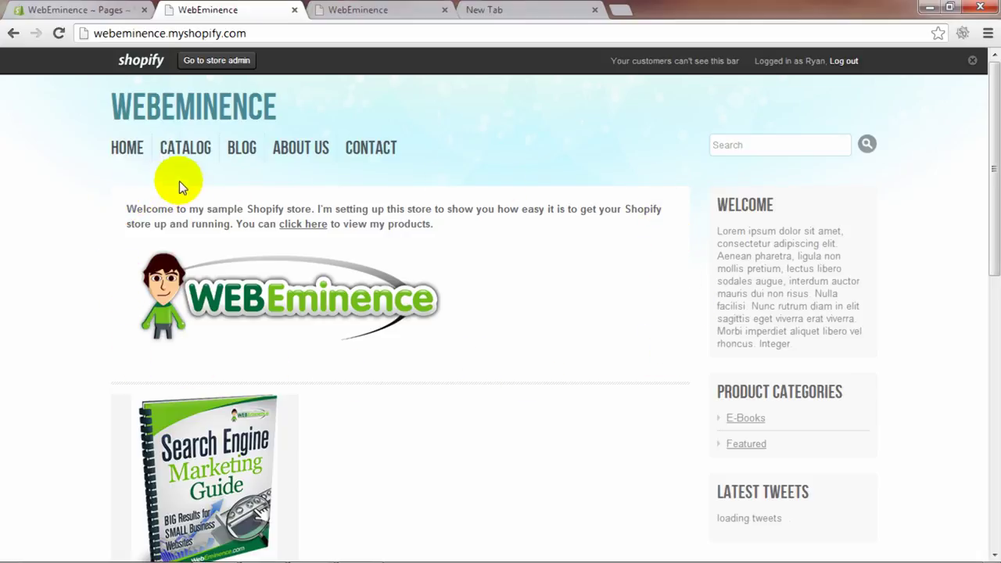
click(83, 8)
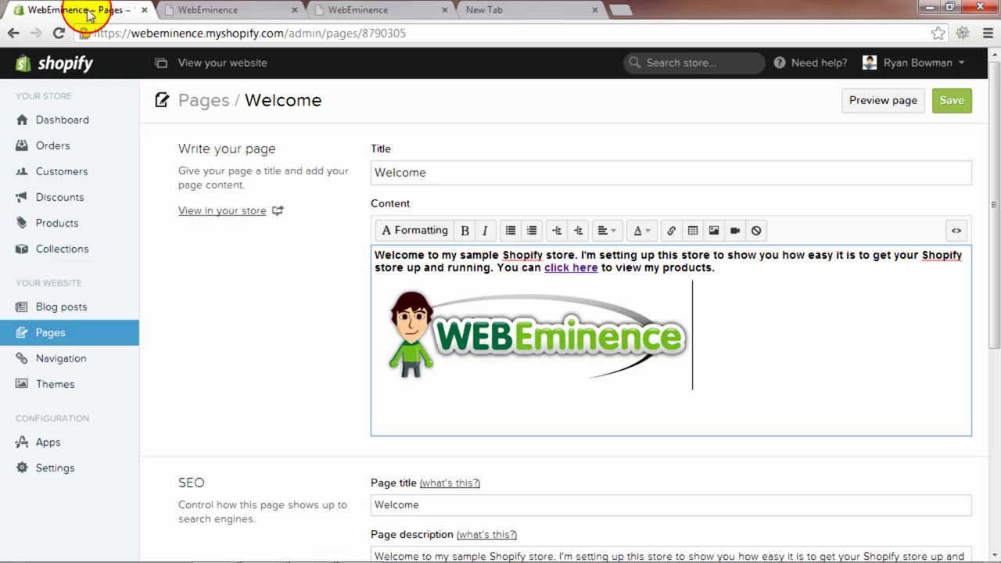
scroll(246, 300, down, 4)
scroll(246, 301, up, 4)
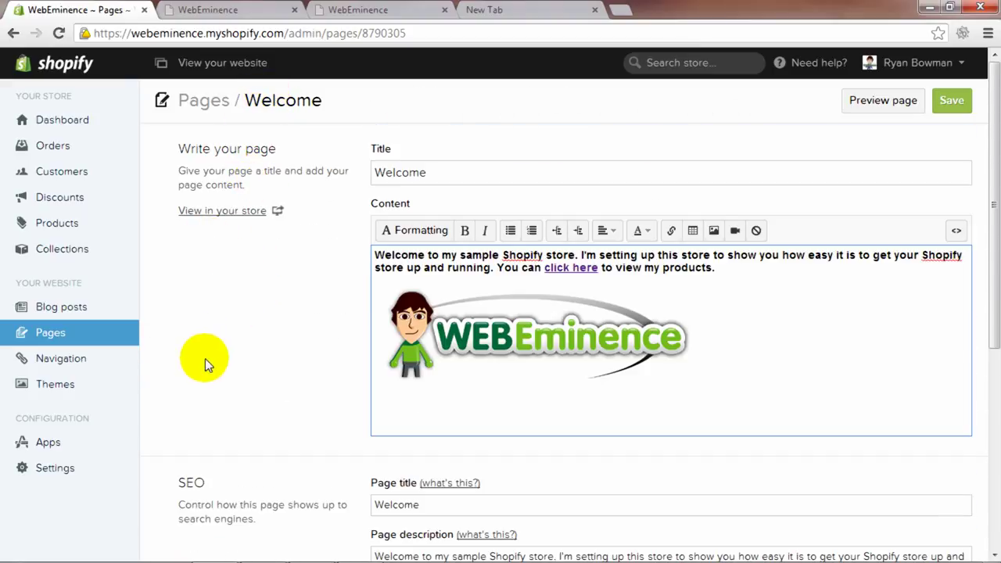
Step: Examine the Footer and Main Menu link lists and compare them with the storefront's navigation menu
click(105, 363)
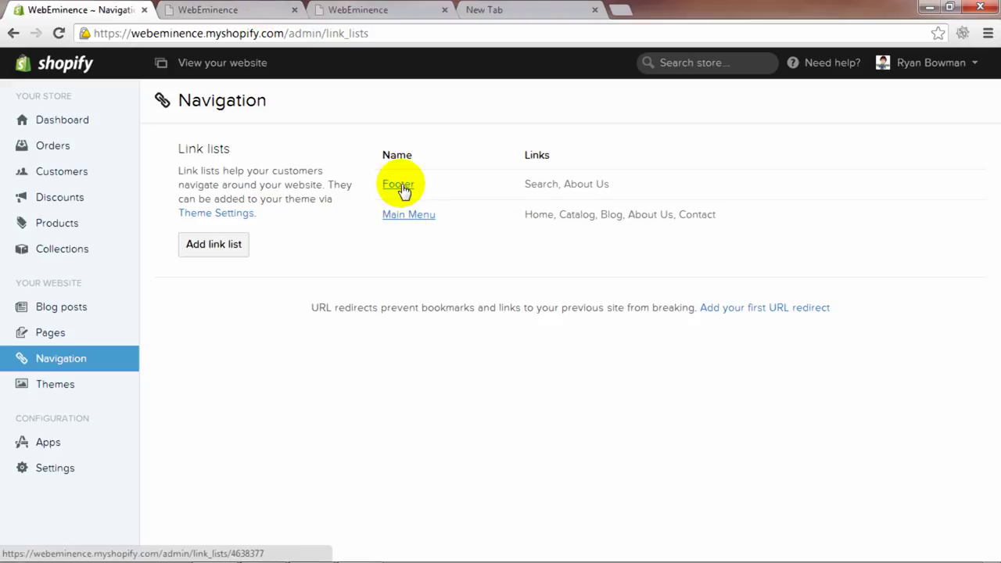
click(235, 11)
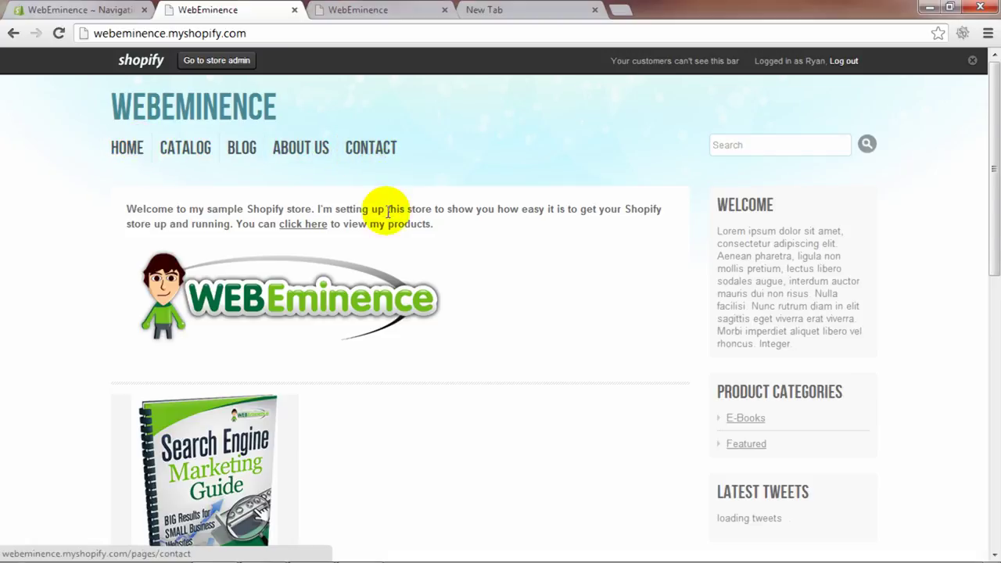
Step: Check the footer links on the storefront home page, then review the link targets in the Main Menu link list
scroll(390, 313, down, 8)
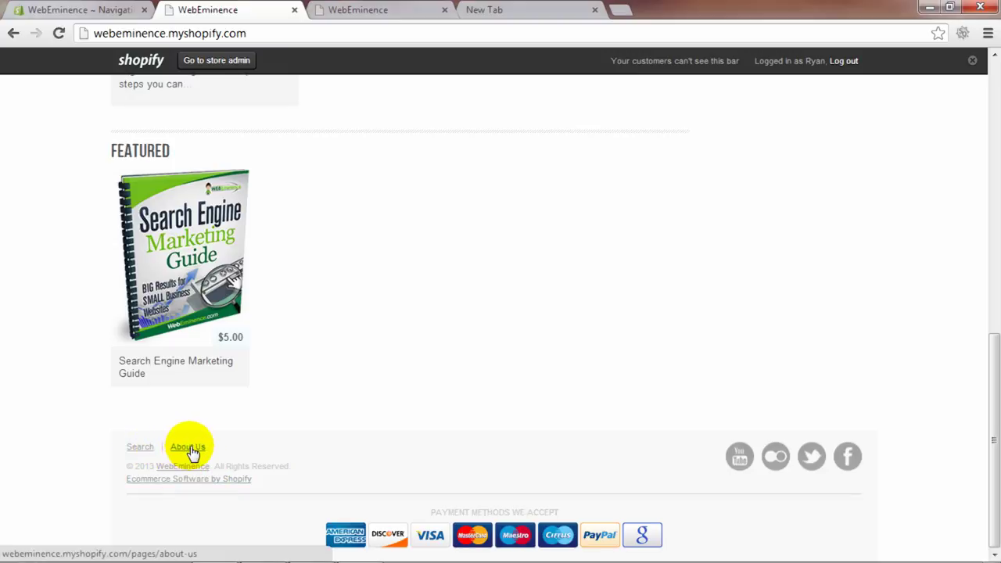
click(110, 10)
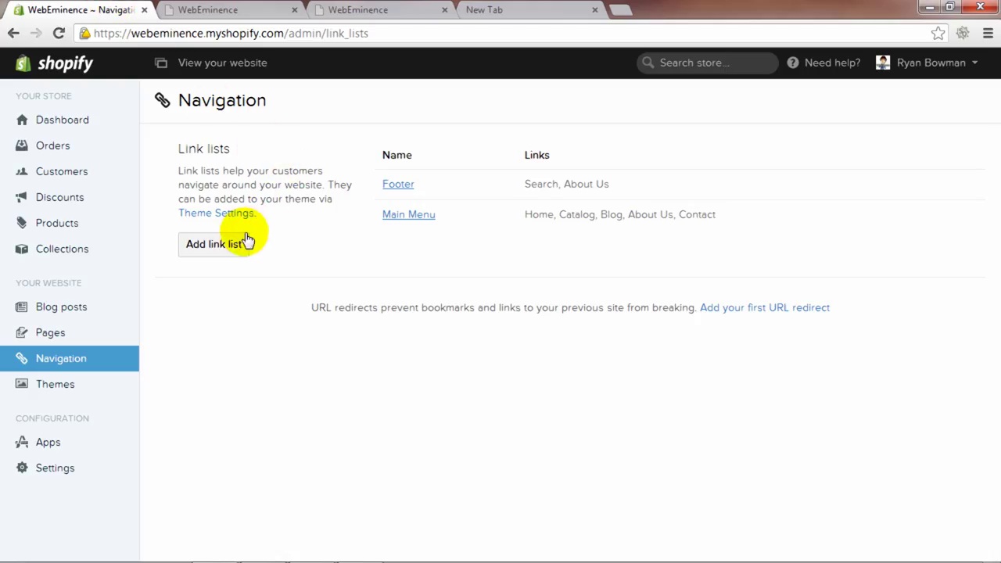
click(409, 215)
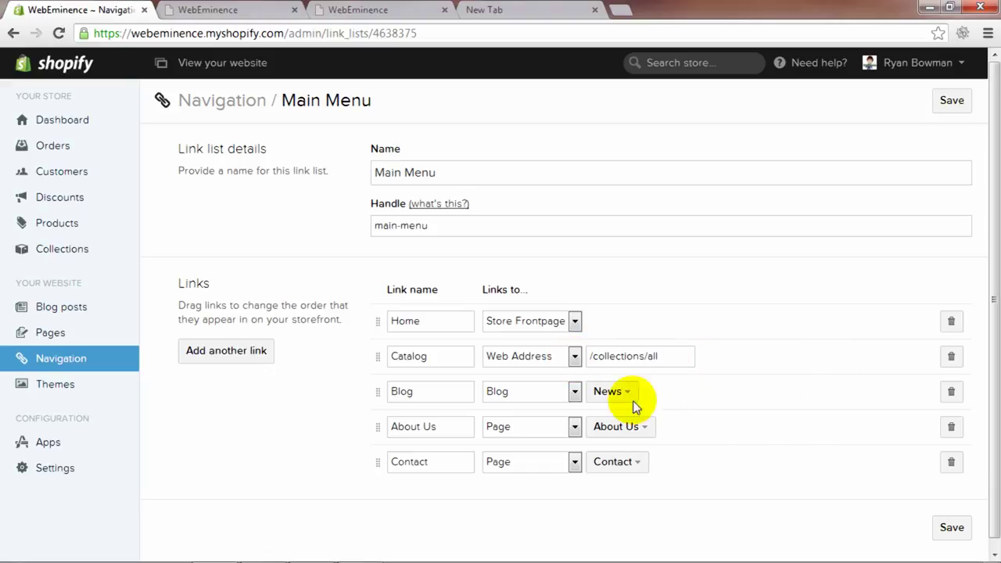
Step: Visit the Theme Store from the admin's Themes section and browse the free themes
click(118, 392)
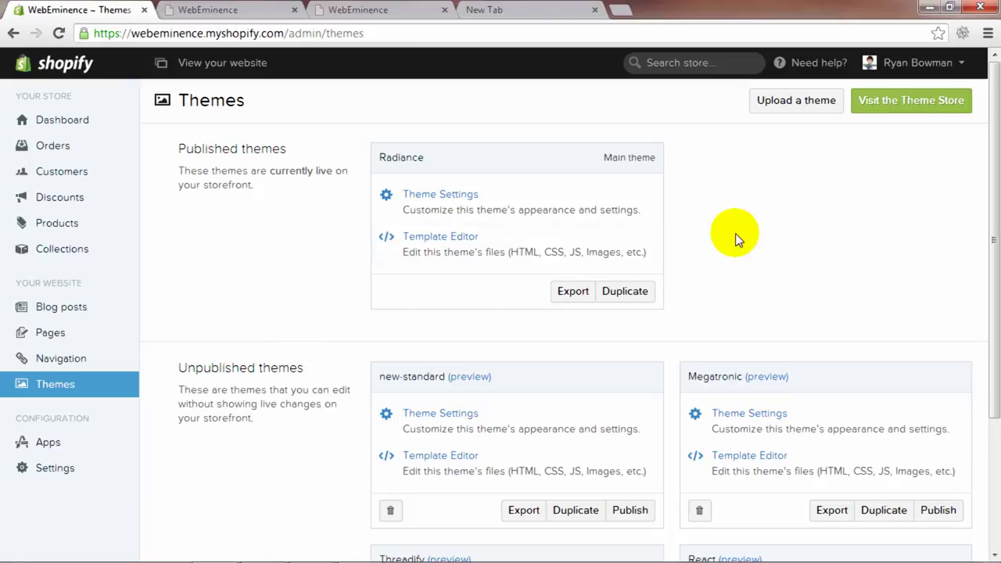
click(901, 117)
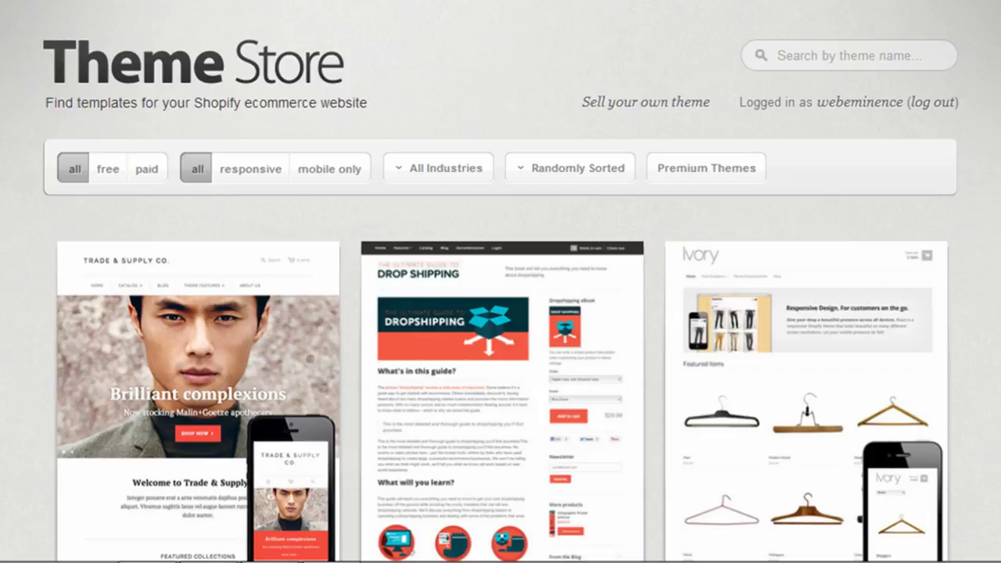
click(107, 186)
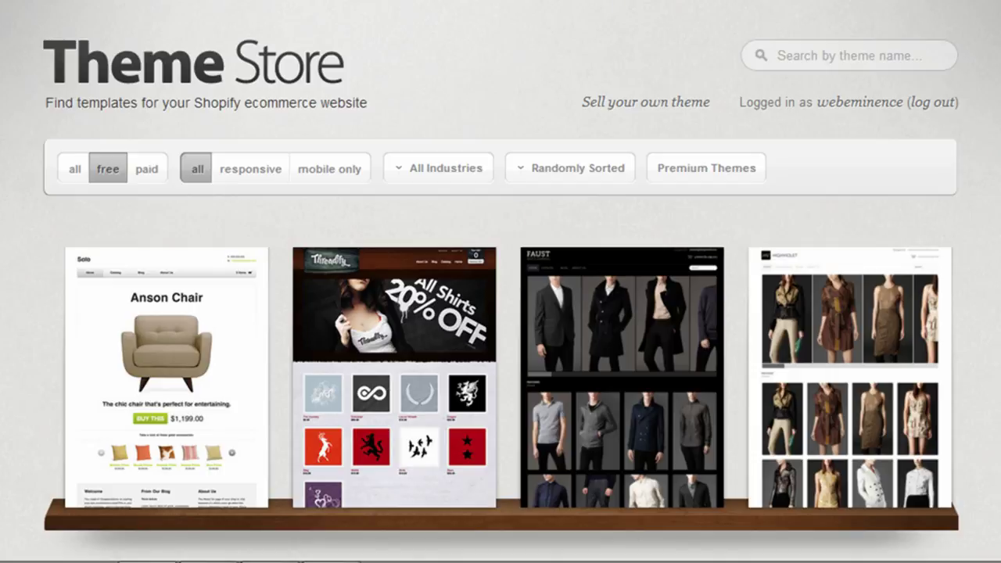
scroll(501, 313, down, 5)
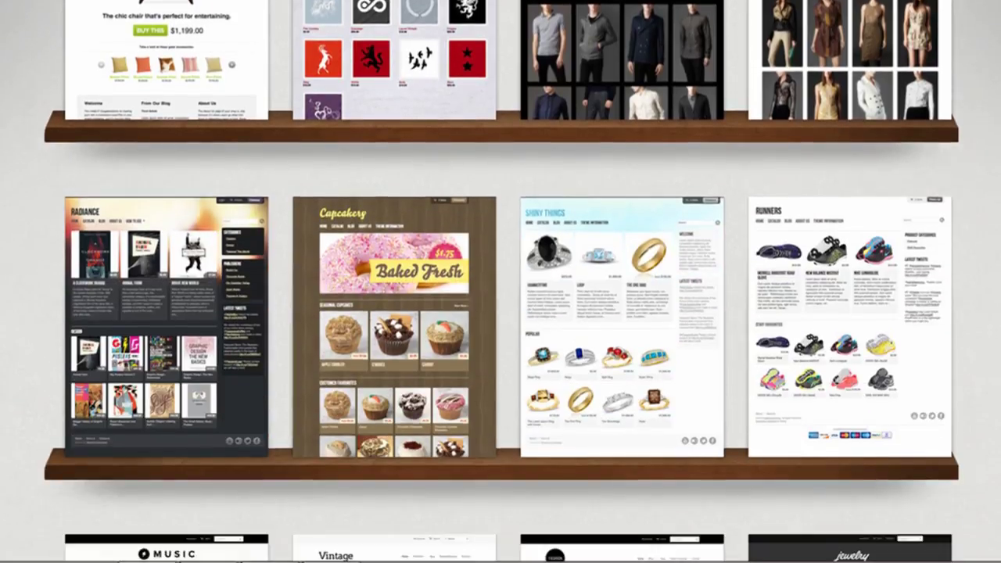
scroll(500, 313, down, 9)
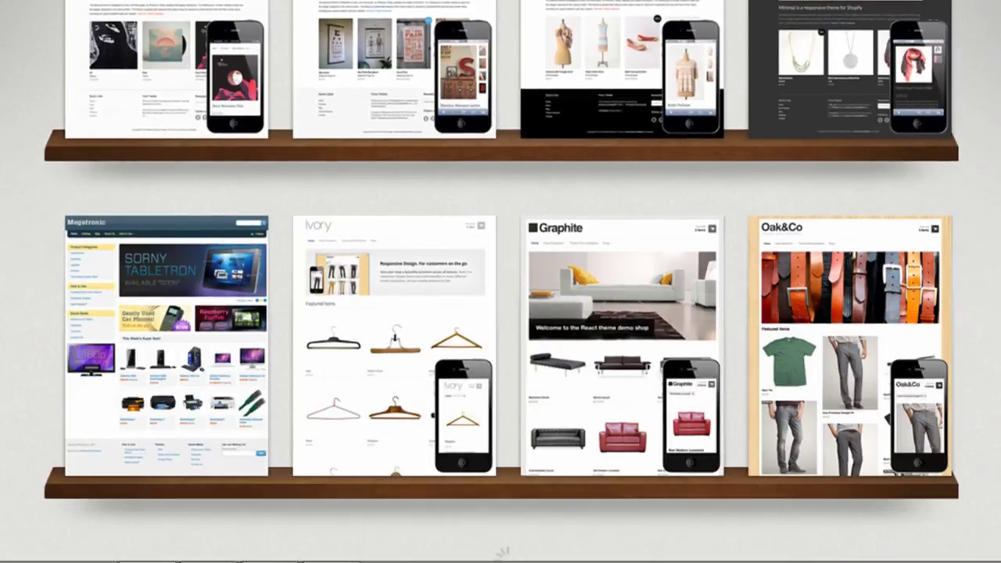
scroll(500, 313, down, 5)
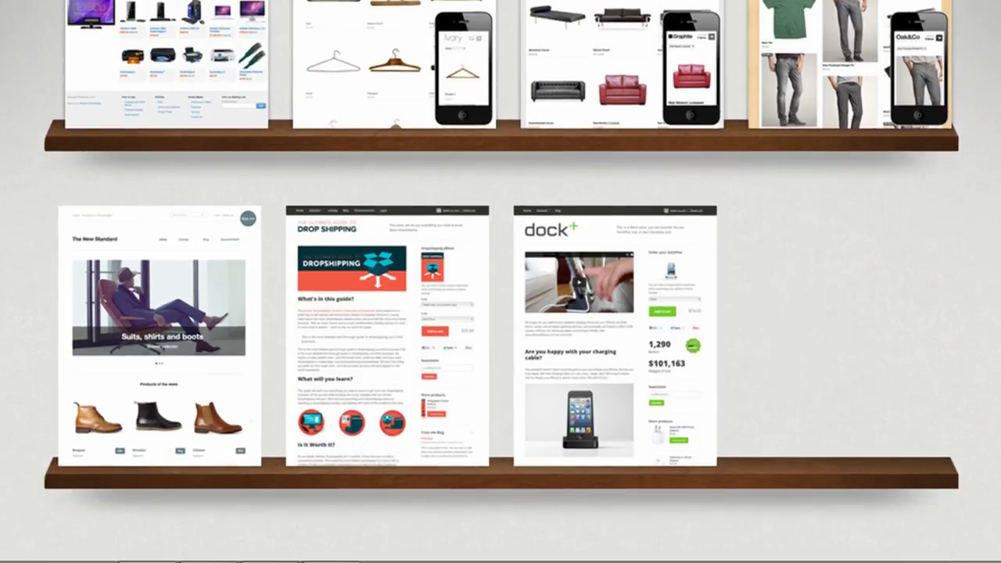
scroll(547, 281, up, 4)
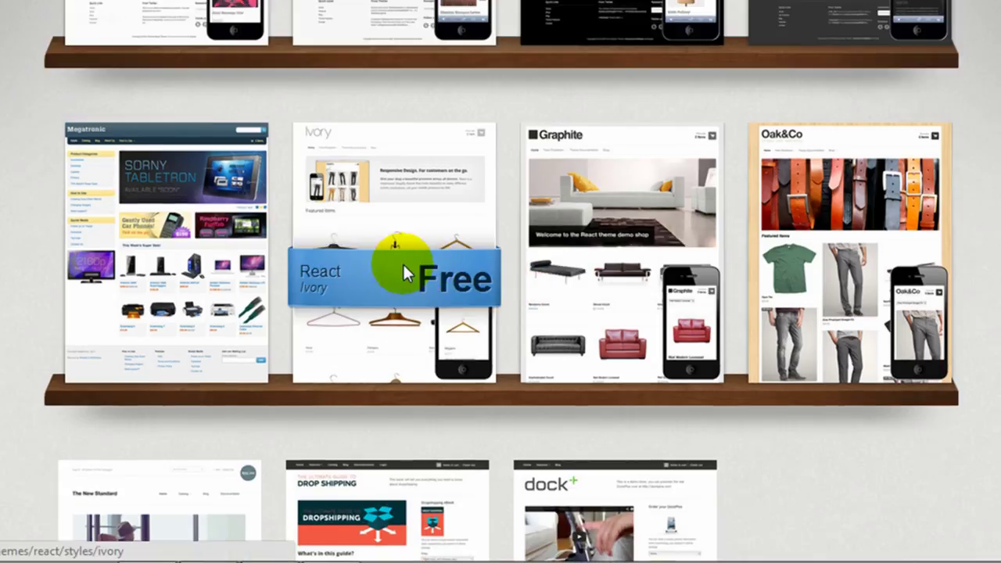
Step: Review the details page of the free React theme in the Ivory style and go back to the store listing
click(404, 266)
scroll(452, 211, down, 3)
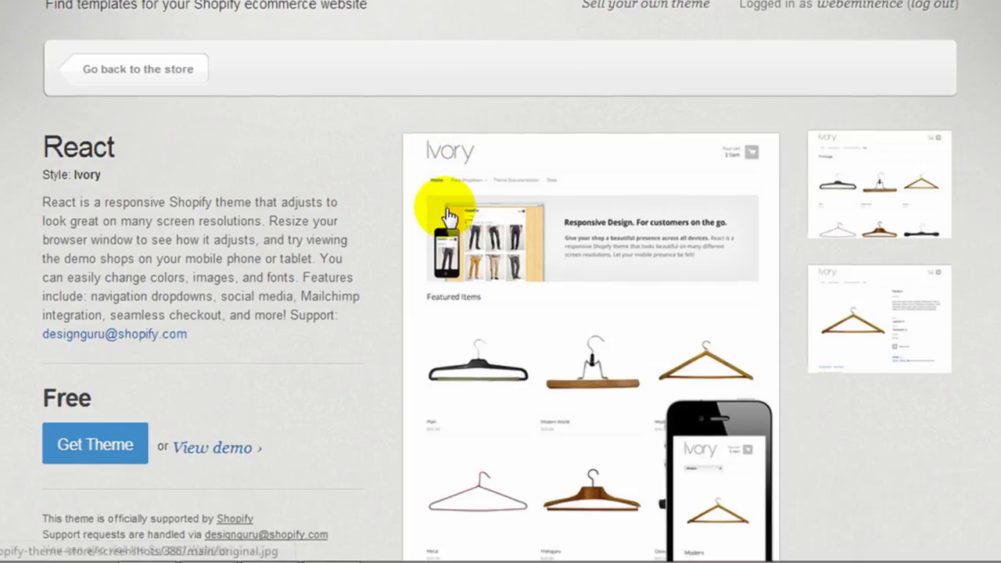
scroll(448, 218, down, 2)
scroll(258, 297, up, 3)
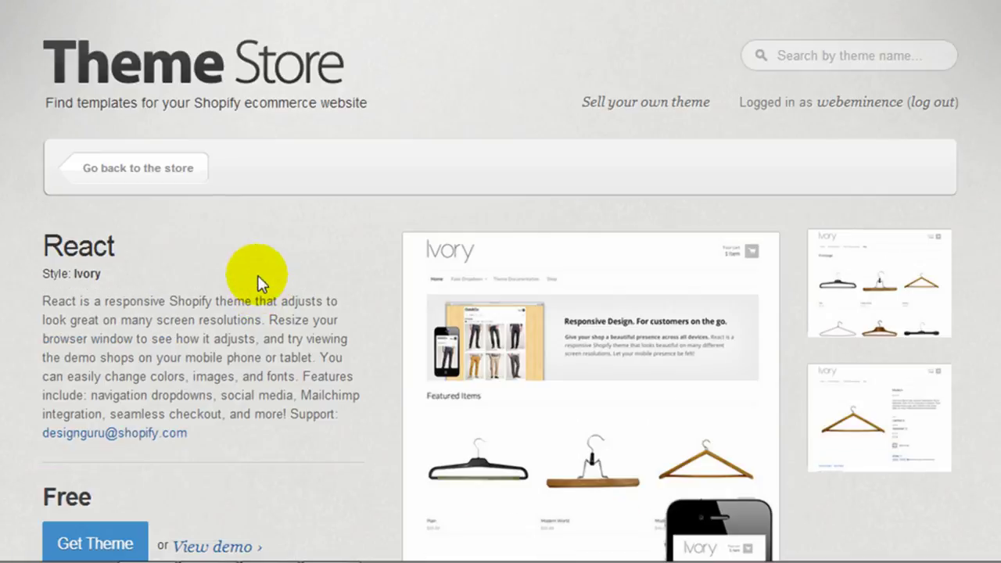
click(128, 167)
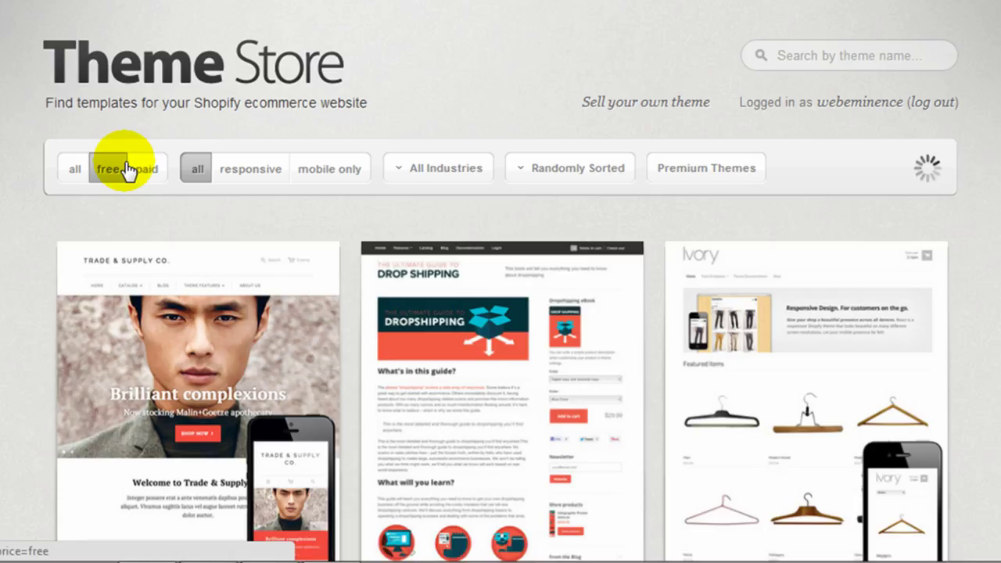
Step: Filter the Theme Store to paid themes and look through their designs and prices
click(148, 173)
click(148, 173)
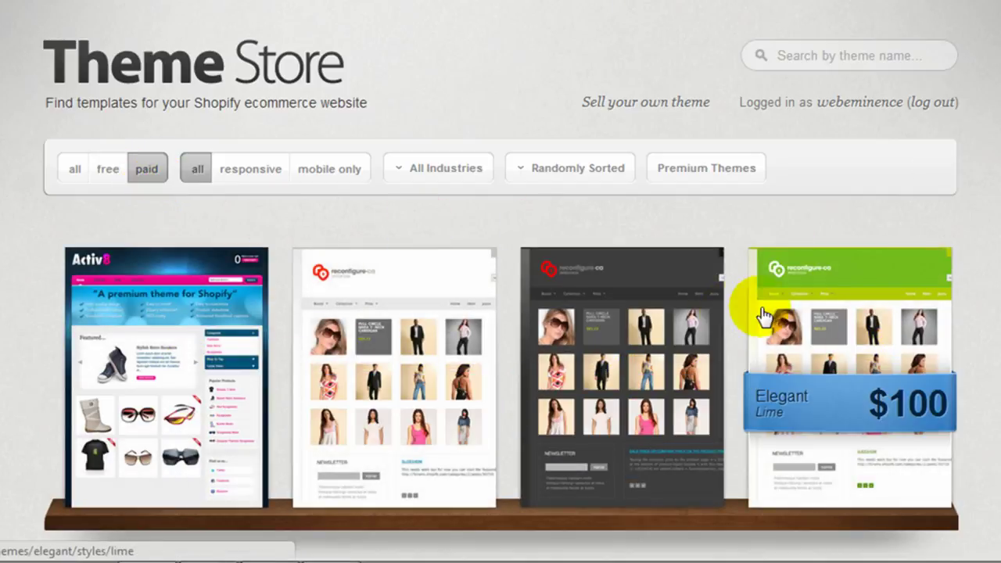
scroll(861, 297, down, 6)
scroll(149, 309, down, 2)
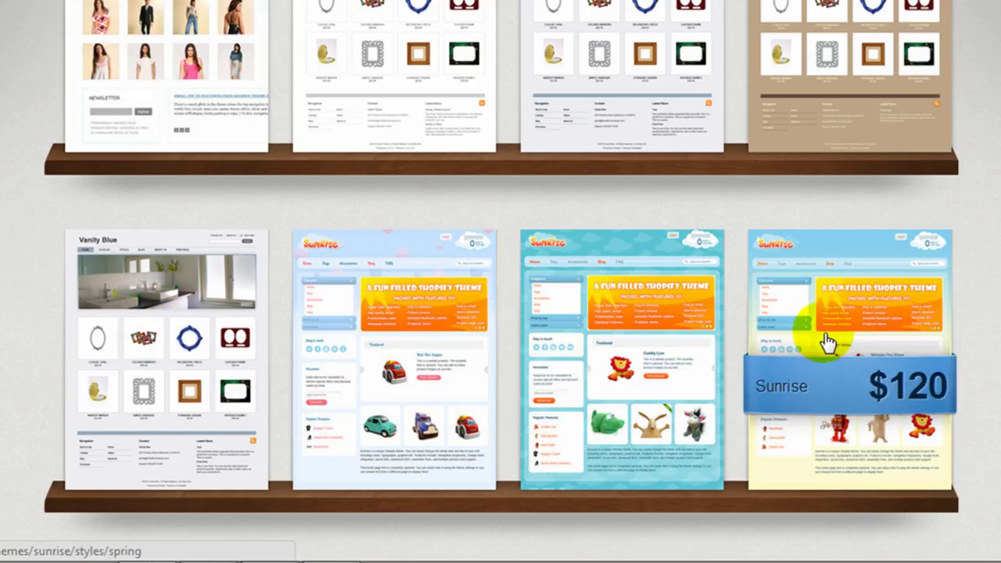
scroll(827, 342, down, 5)
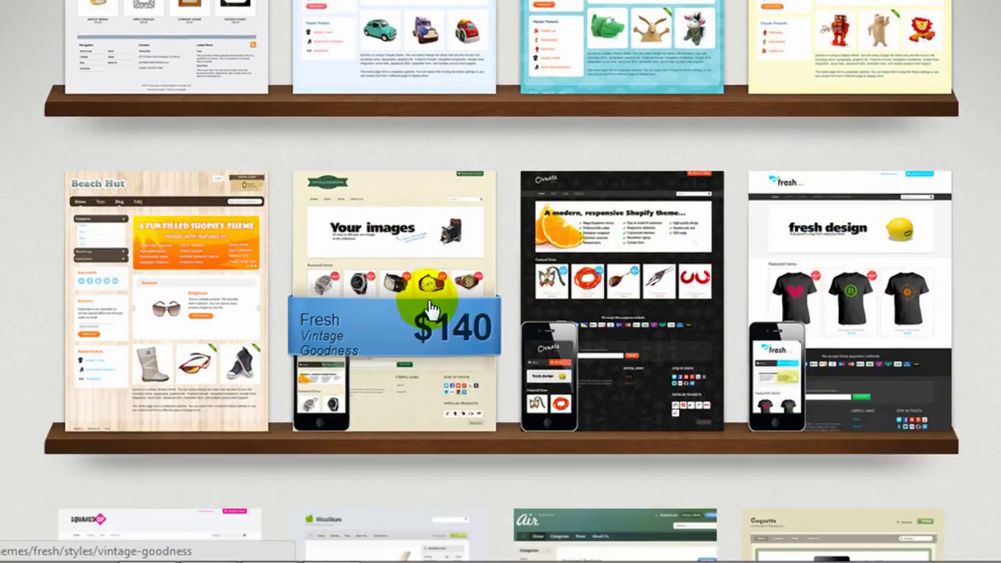
scroll(425, 306, down, 4)
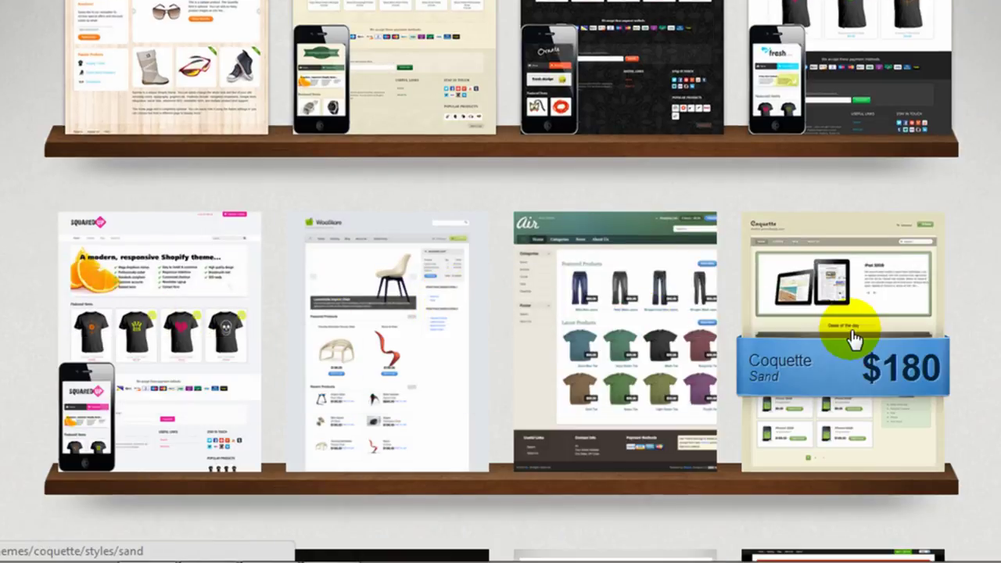
scroll(821, 305, down, 4)
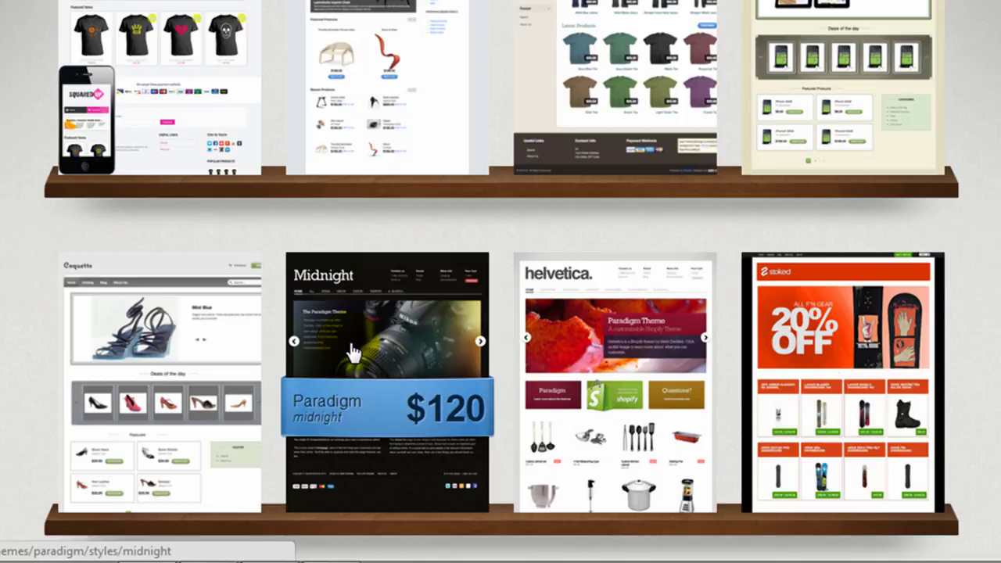
scroll(352, 352, down, 4)
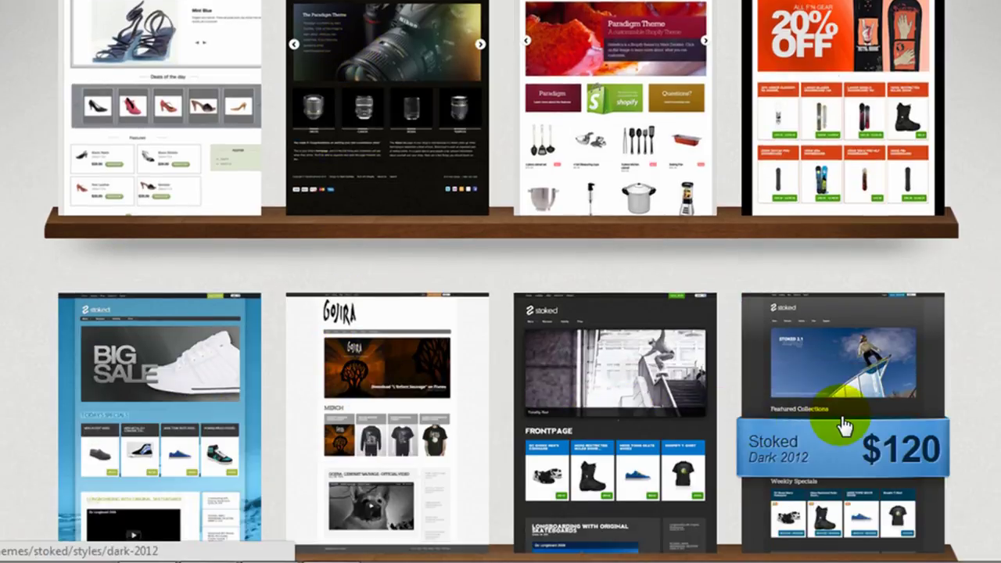
scroll(826, 411, down, 2)
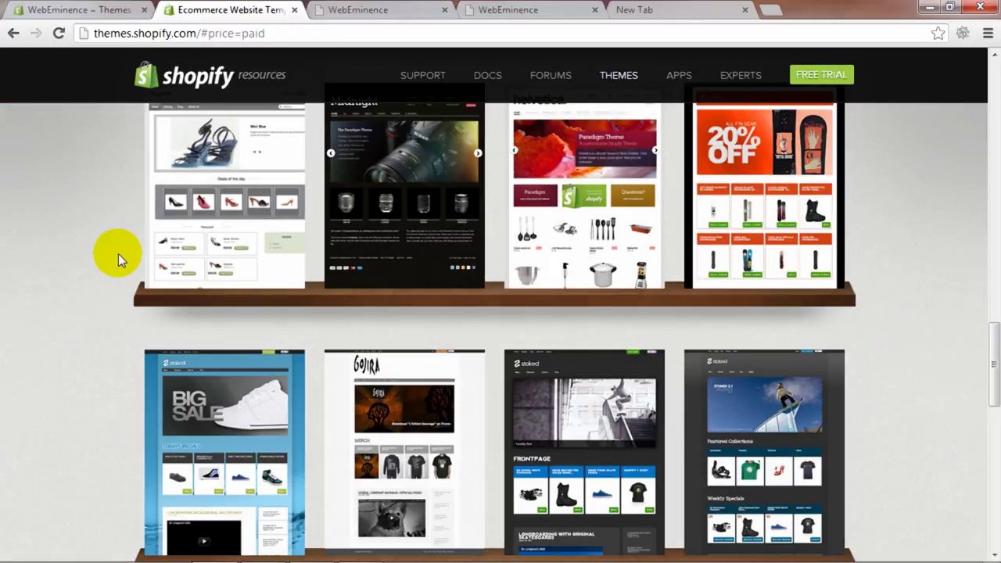
Step: Return to the admin's Themes page, review the unpublished themes and open the Threadify preview
click(101, 9)
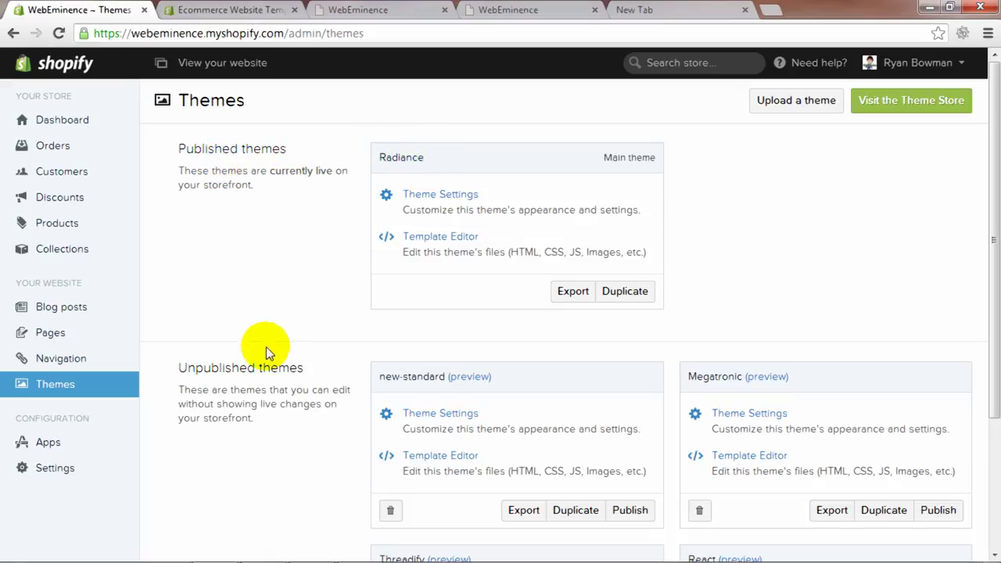
scroll(259, 423, down, 2)
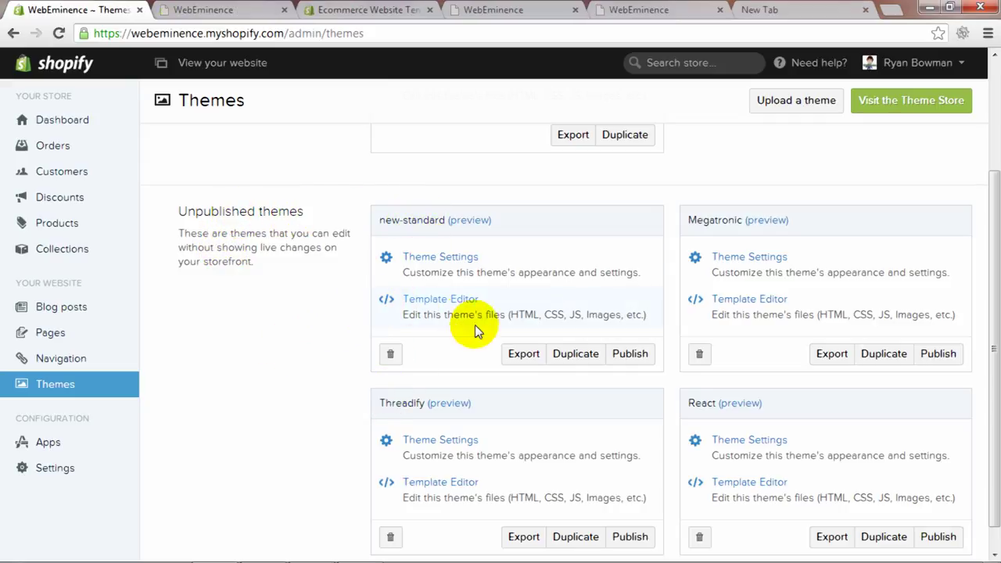
click(461, 405)
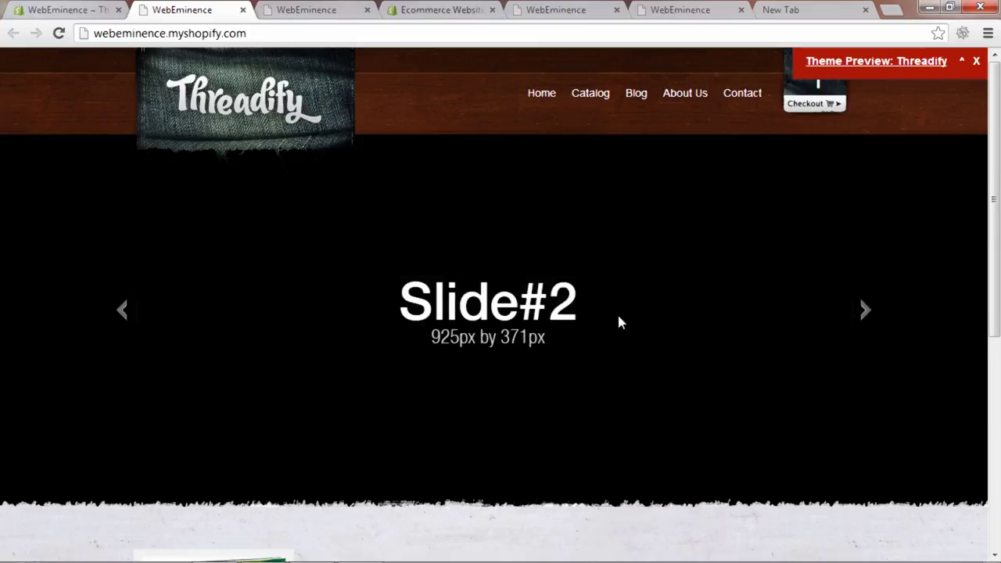
Step: Check the Blog, About Us, Catalog and Website Startup Guide pages in the Threadify preview, then close it
click(636, 94)
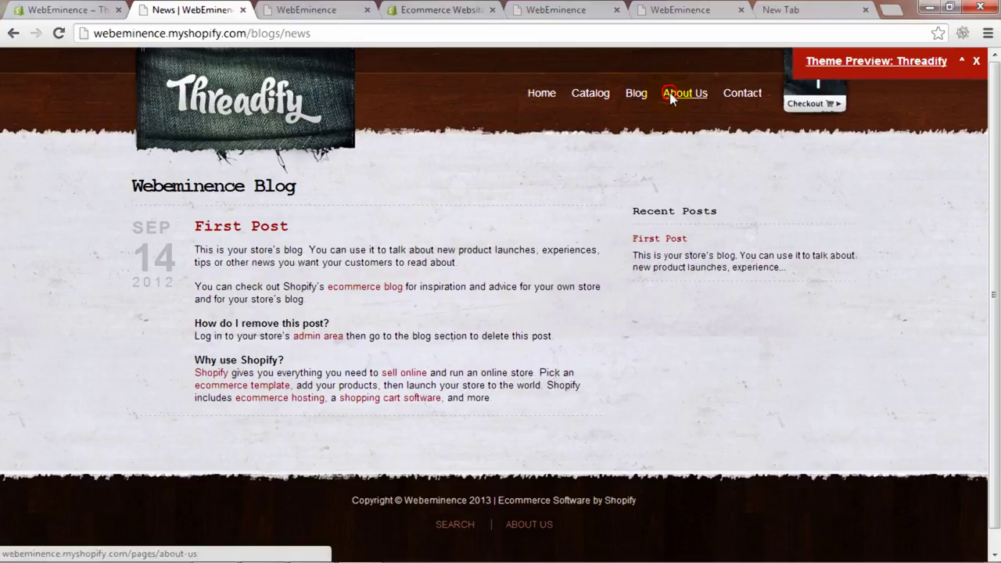
click(671, 94)
click(590, 96)
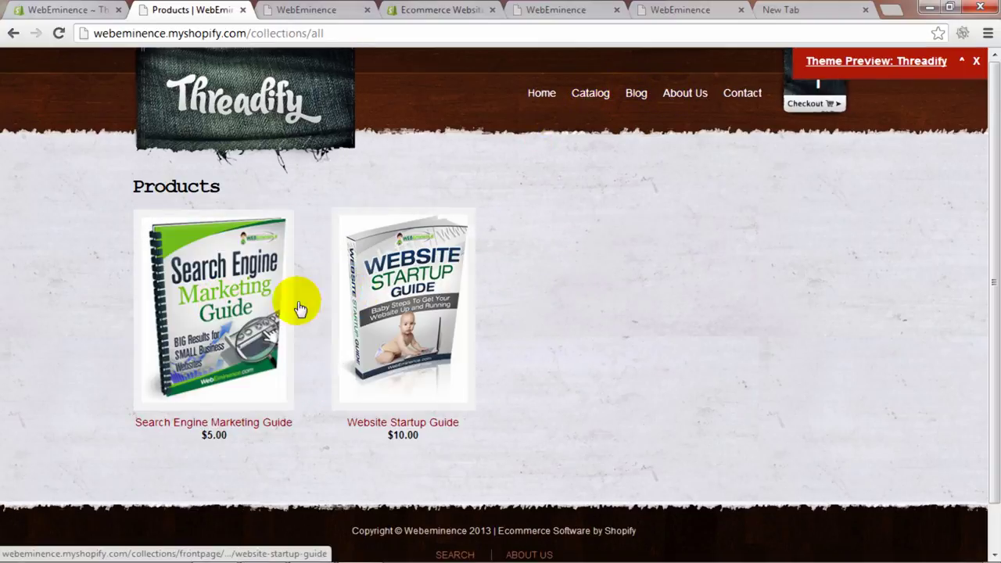
click(382, 297)
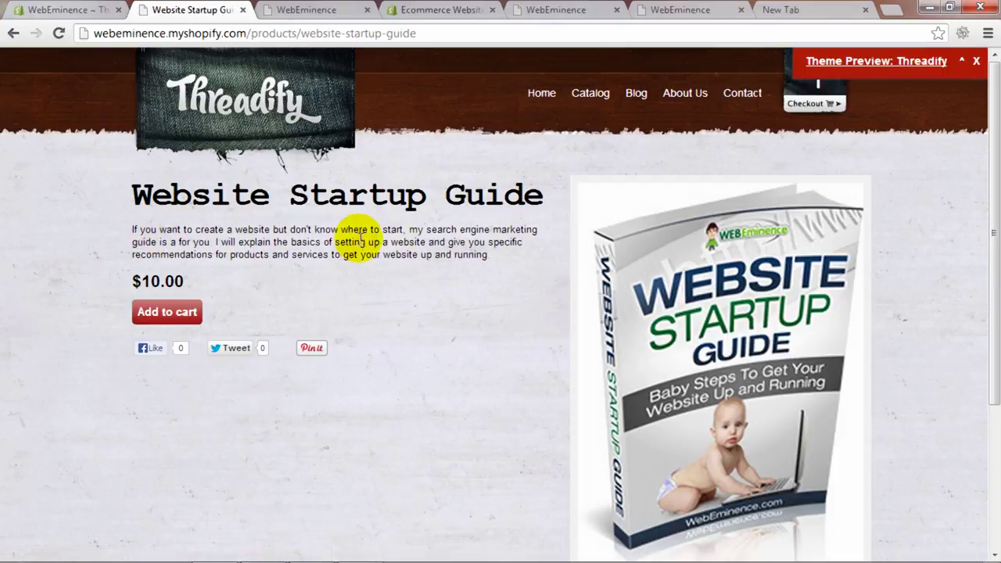
scroll(438, 351, down, 2)
scroll(437, 353, up, 2)
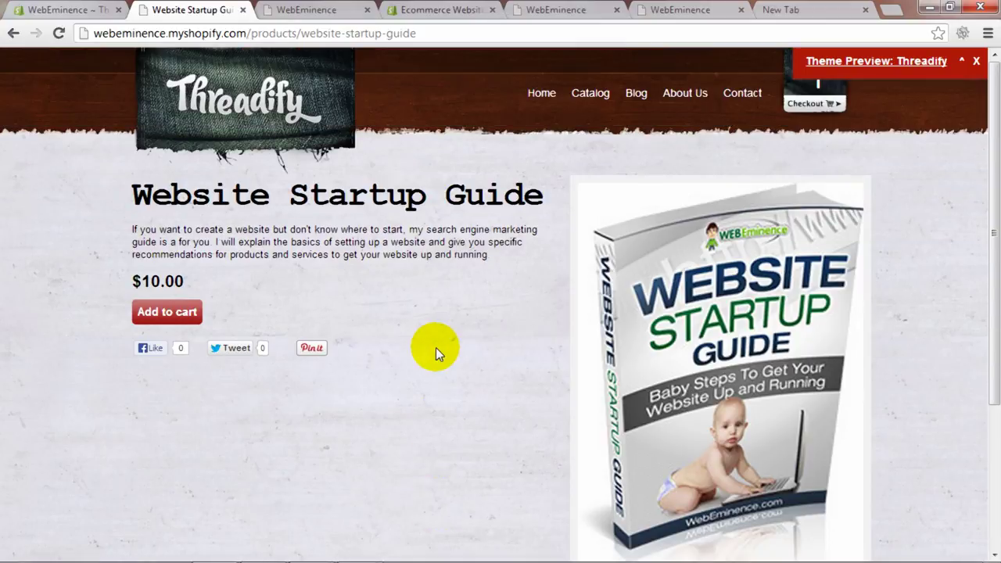
click(244, 10)
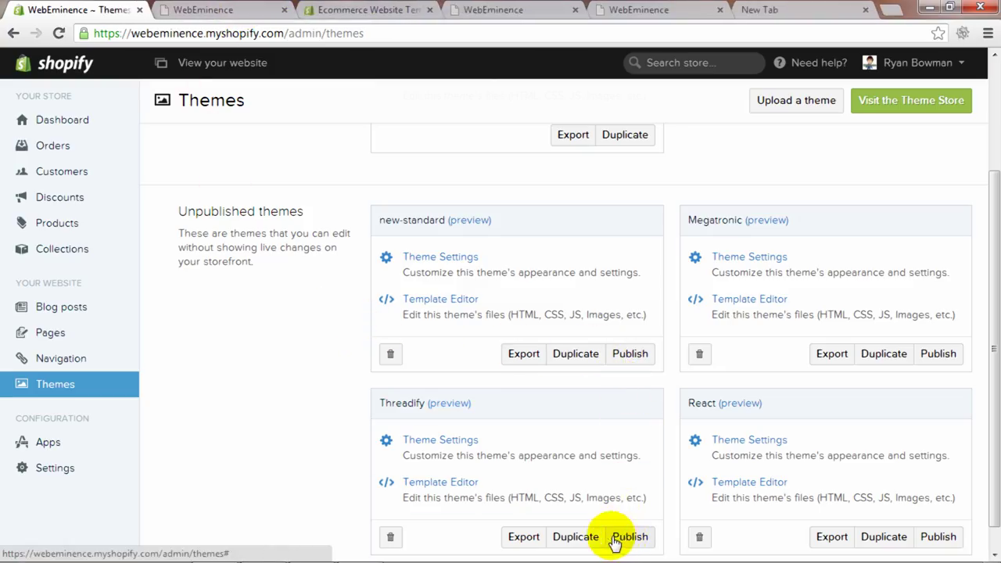
Step: Examine the published Radiance theme's settings for content colors, fonts and buttons
scroll(305, 394, up, 2)
scroll(313, 385, down, 1)
scroll(253, 237, up, 1)
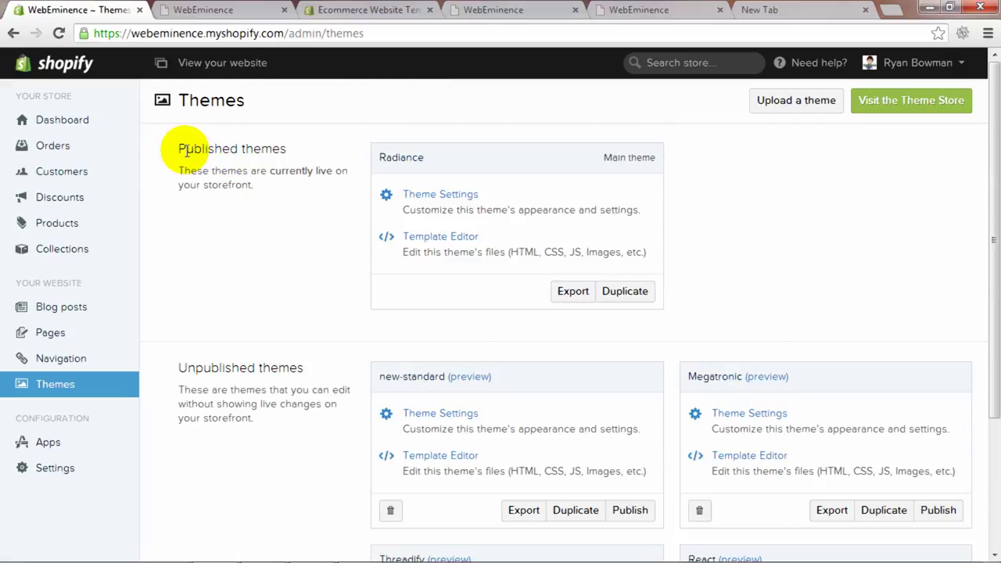
click(460, 194)
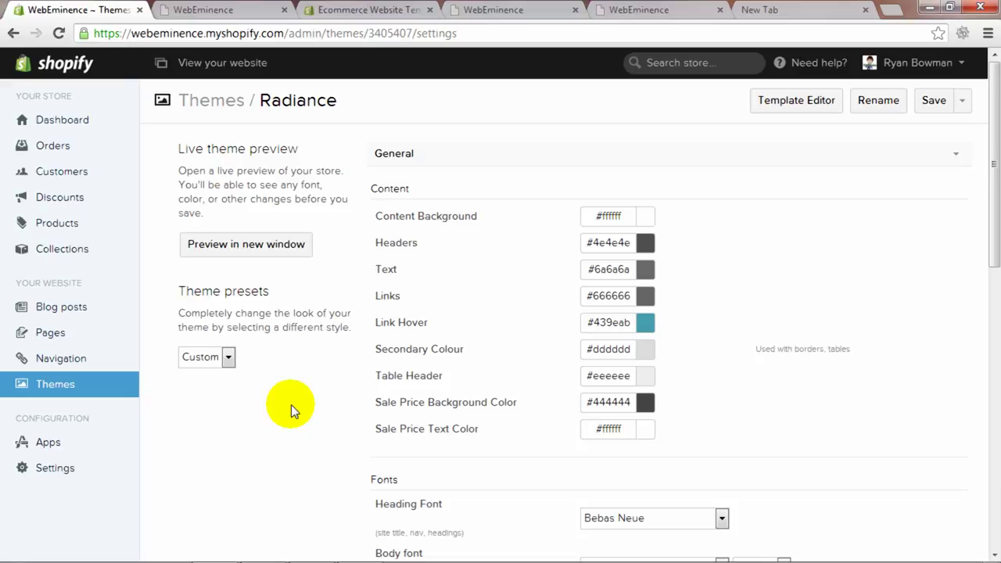
scroll(291, 404, down, 6)
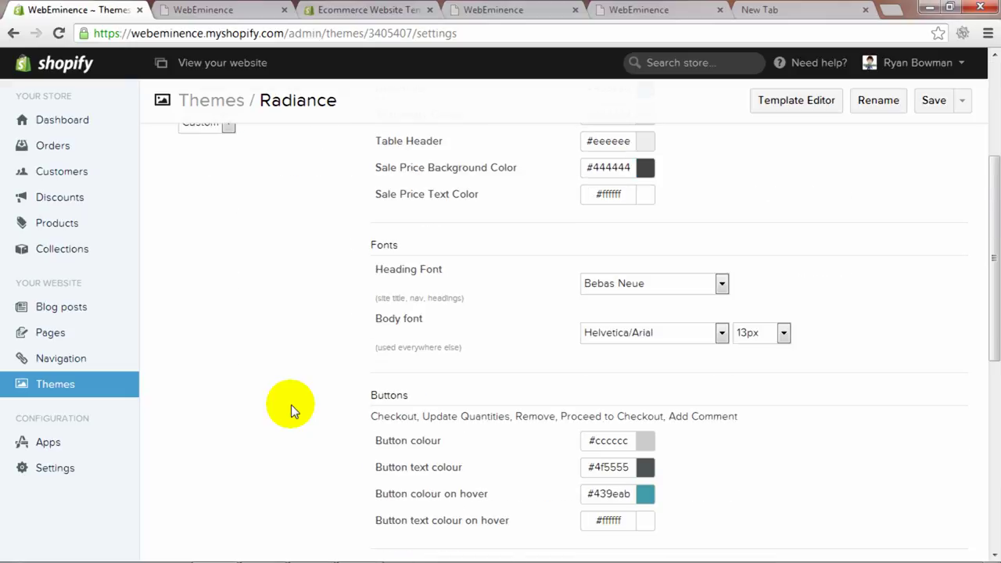
scroll(291, 404, down, 3)
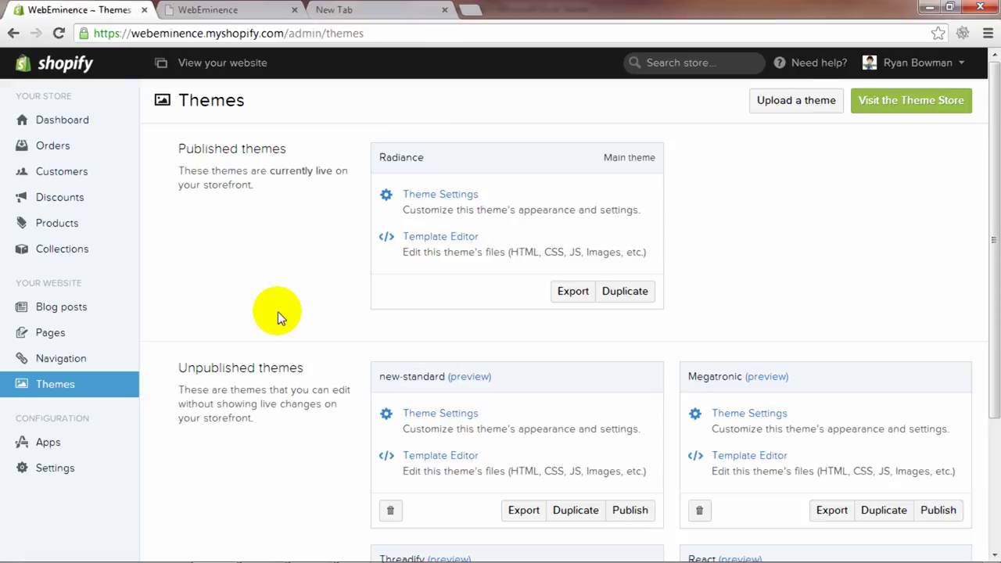
Step: View the live storefront's home page and product catalog, then return to the admin's Themes page
click(286, 9)
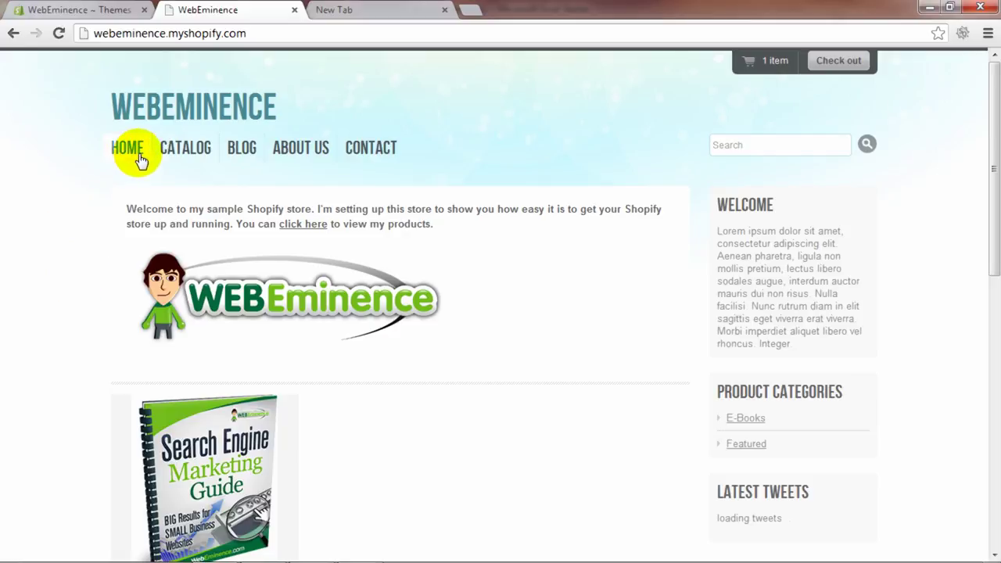
click(165, 149)
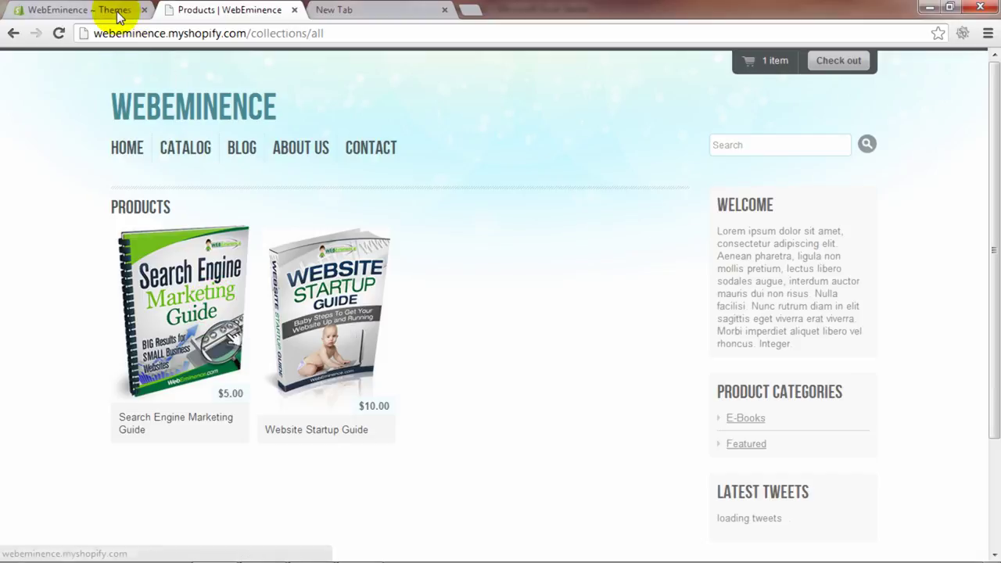
click(86, 10)
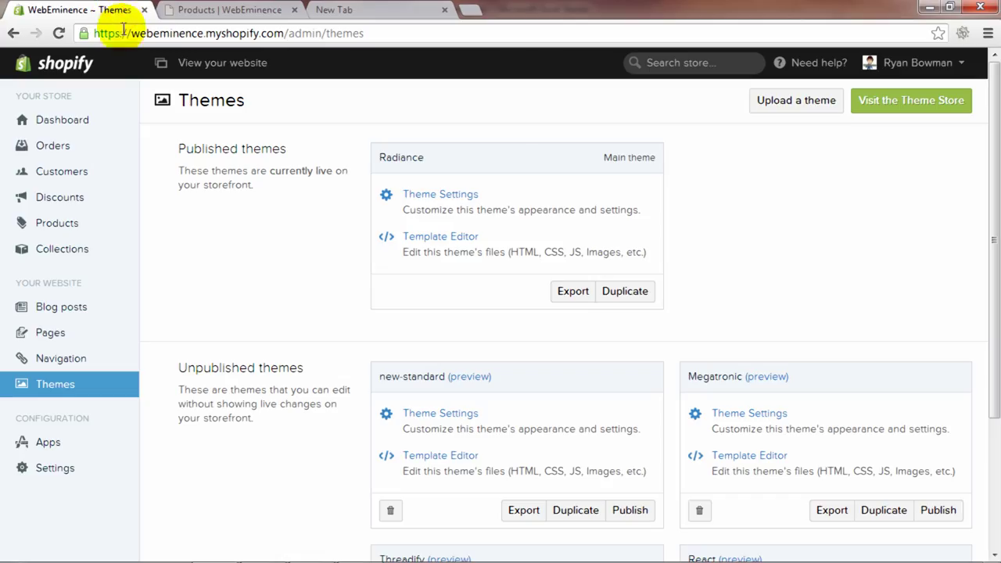
Step: Open the published Radiance theme's settings and review the general colors, fonts, buttons and miscellaneous options
click(460, 205)
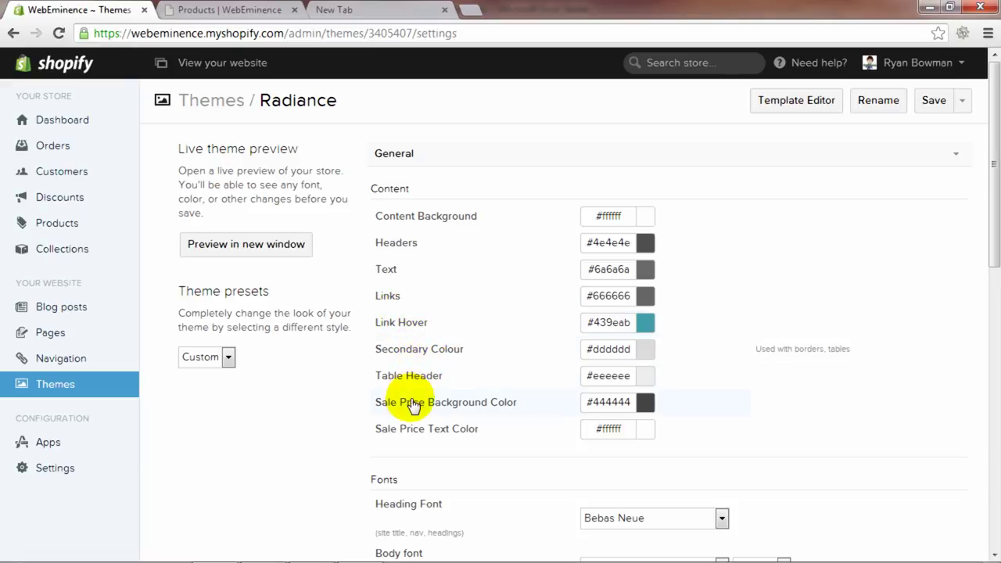
scroll(451, 405, down, 3)
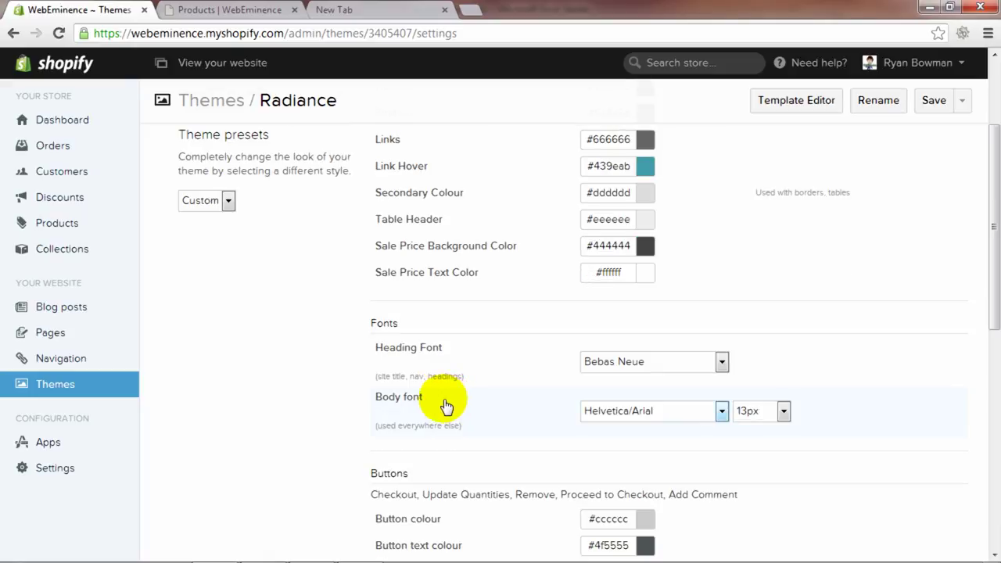
scroll(391, 371, down, 1)
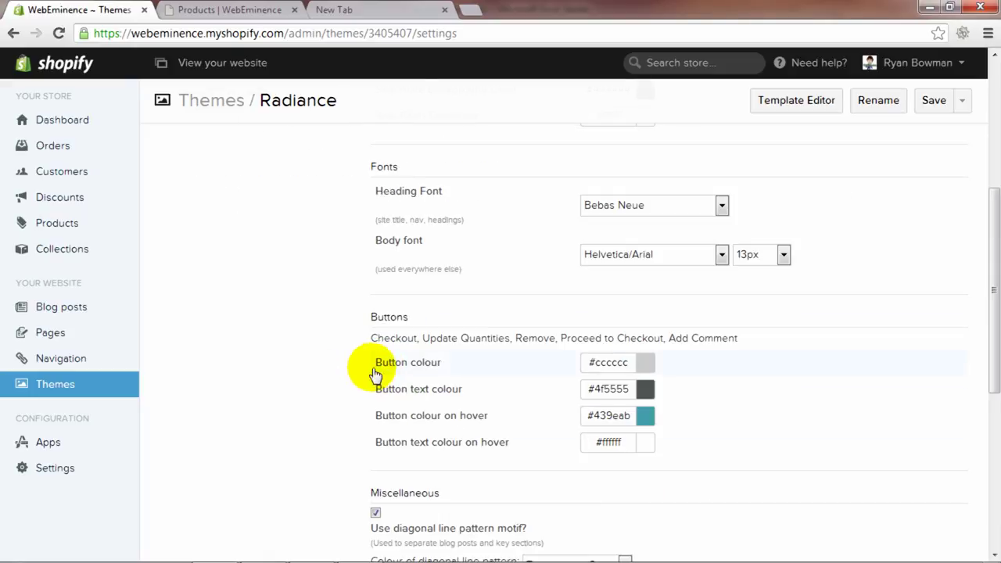
scroll(416, 378, down, 3)
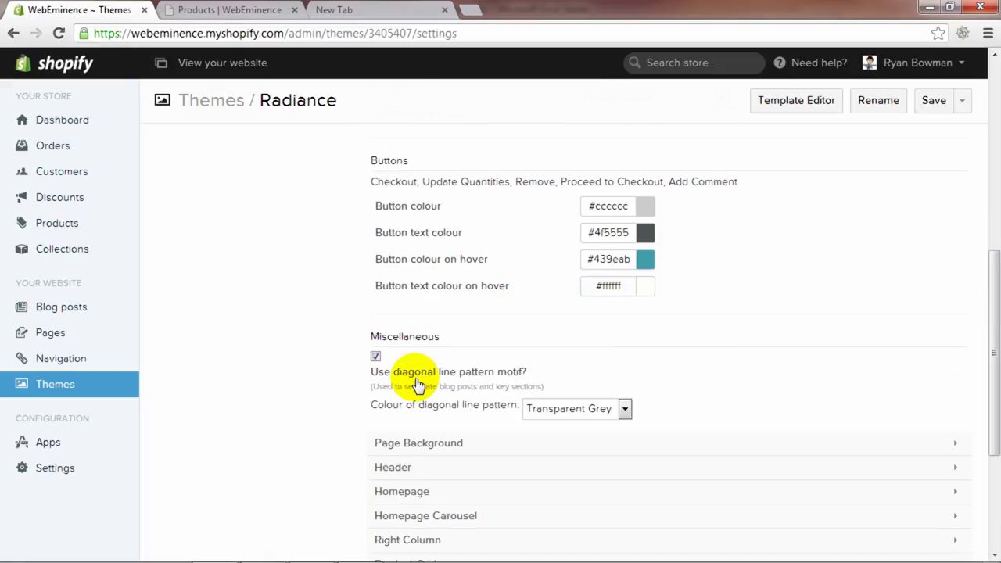
scroll(417, 397, down, 2)
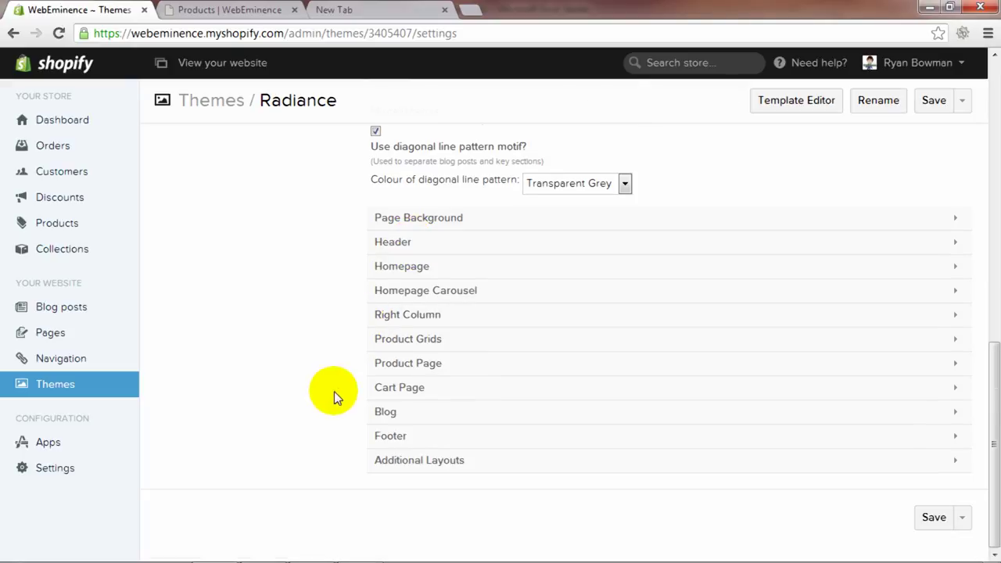
Step: Examine the Page Background and Header sections of the Radiance theme settings, collapsing each one after viewing
click(449, 221)
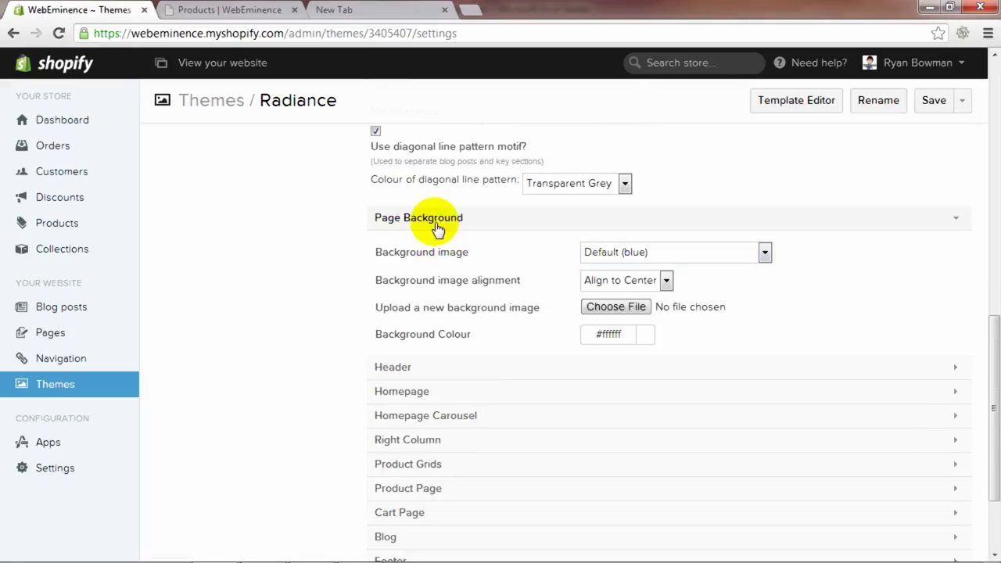
click(440, 225)
click(415, 249)
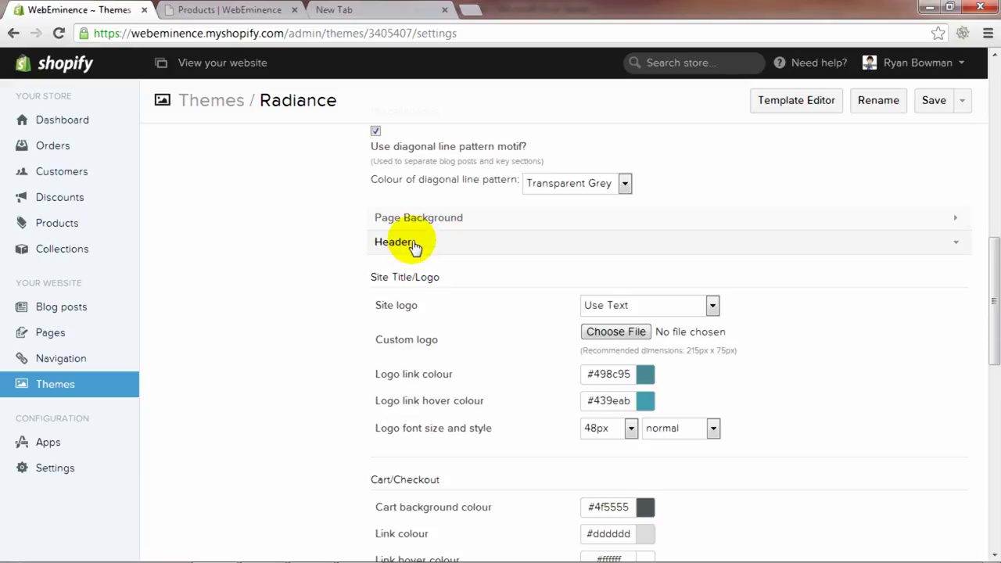
scroll(388, 314, down, 6)
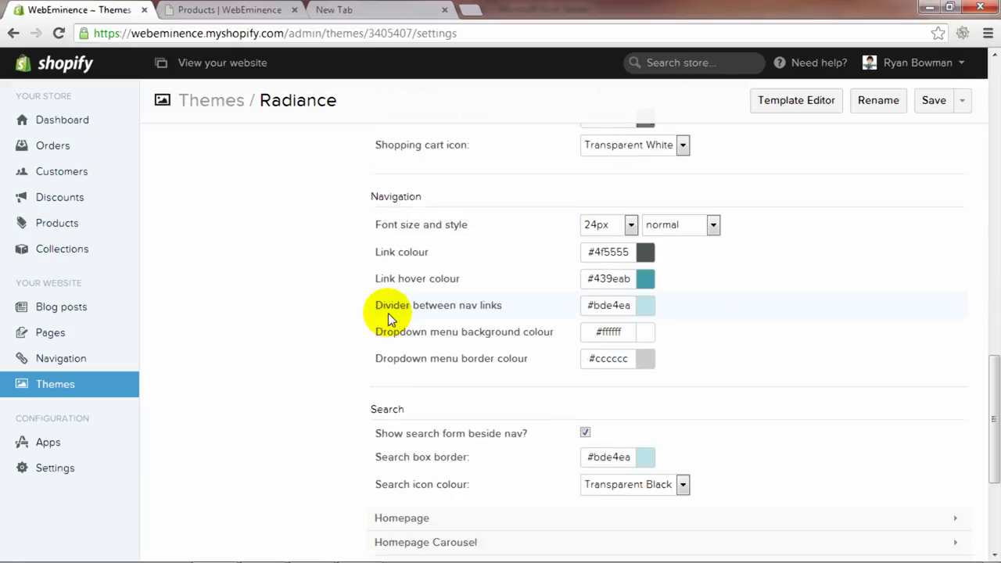
scroll(414, 320, up, 9)
click(415, 320)
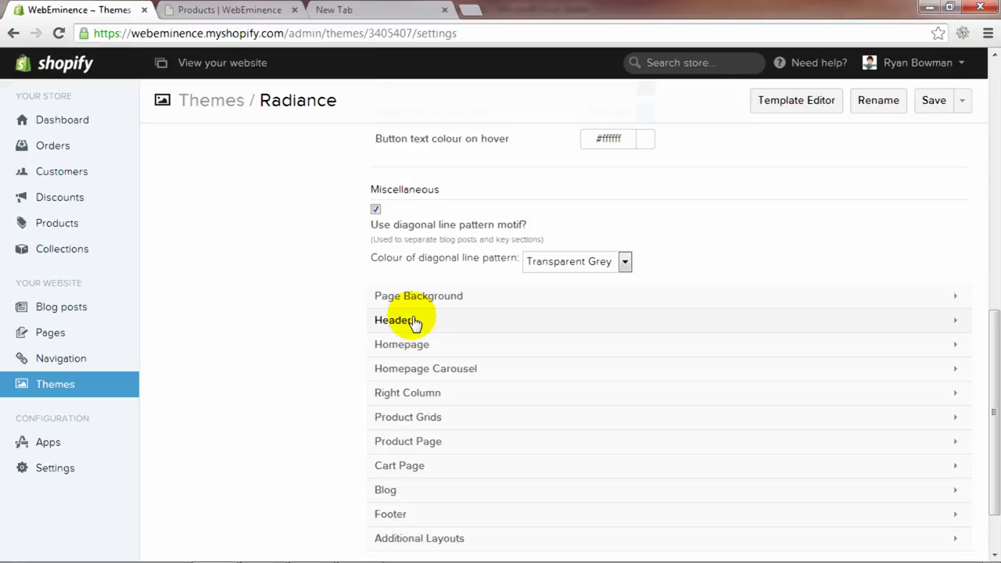
Step: Examine the Radiance theme's Homepage settings, including the page choices, featured collections, featured products and product grid
click(416, 346)
scroll(374, 437, down, 1)
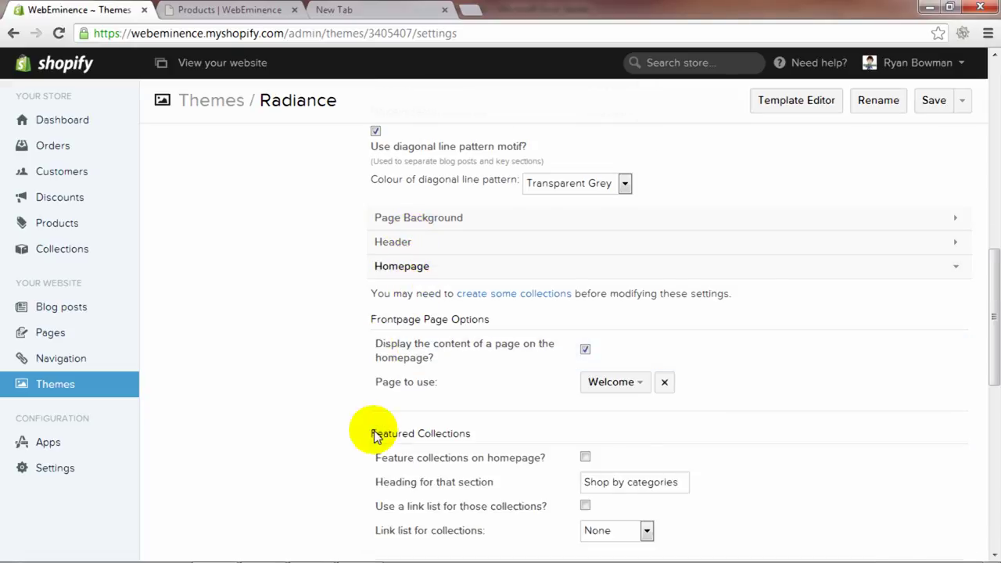
scroll(374, 436, down, 2)
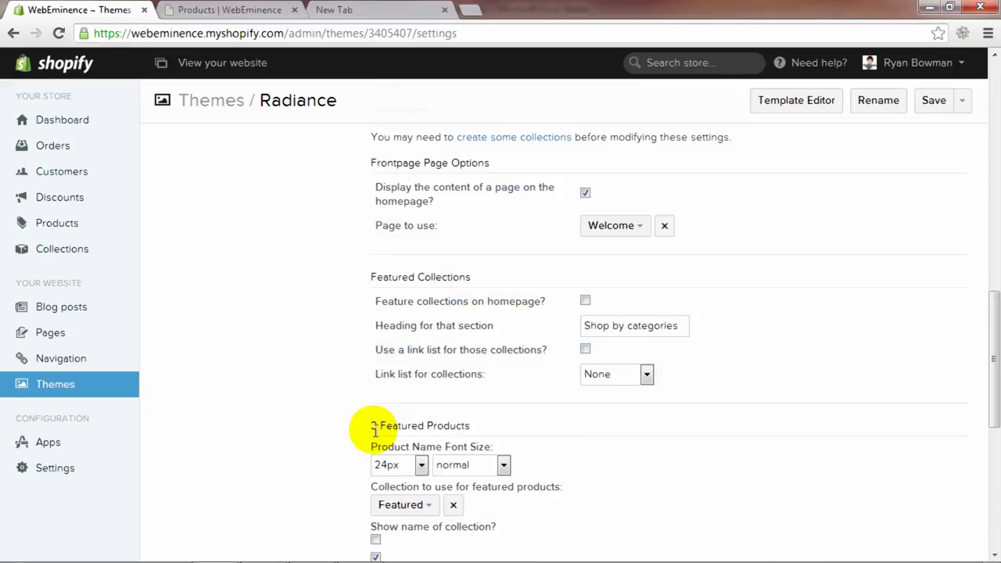
click(636, 229)
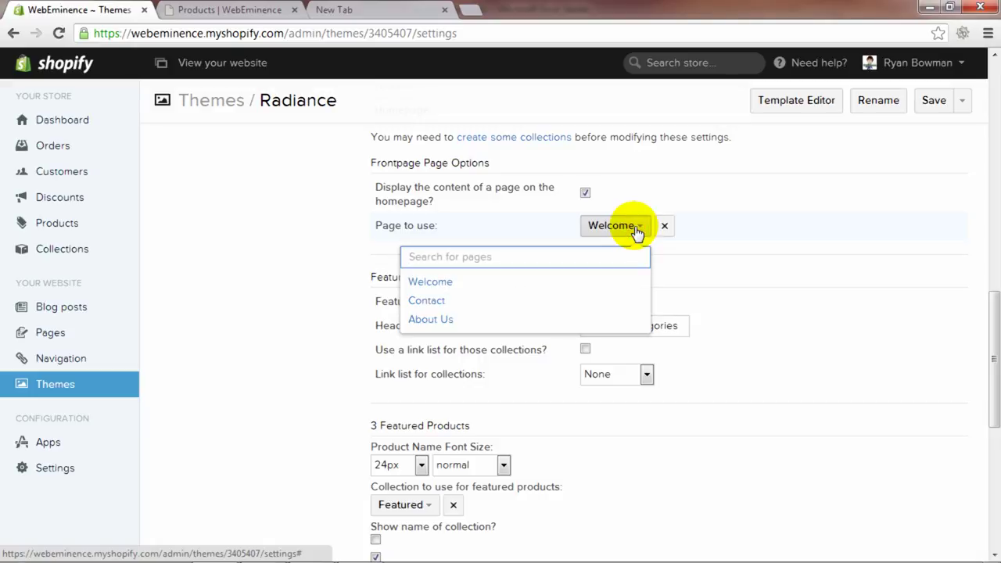
click(635, 227)
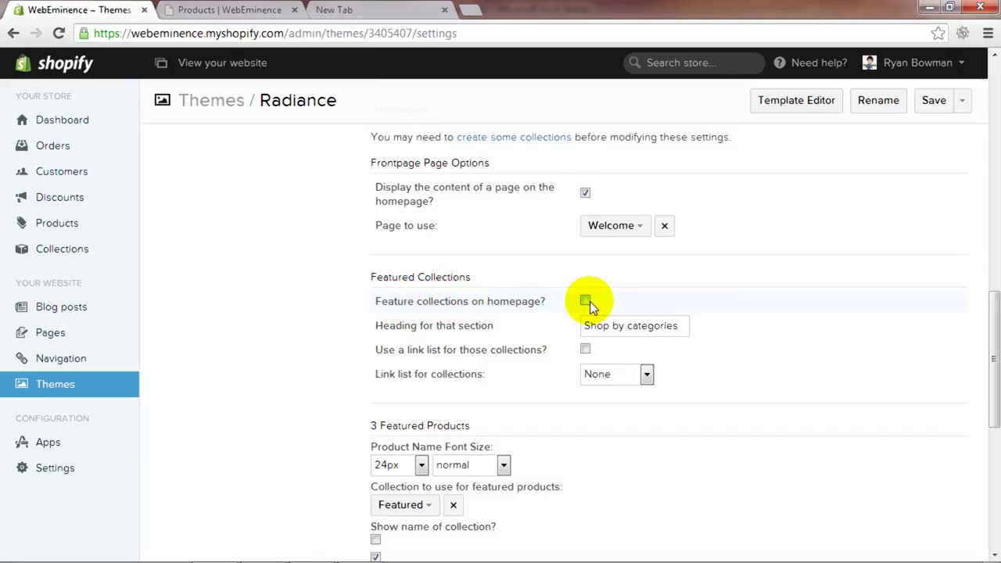
scroll(360, 312, down, 1)
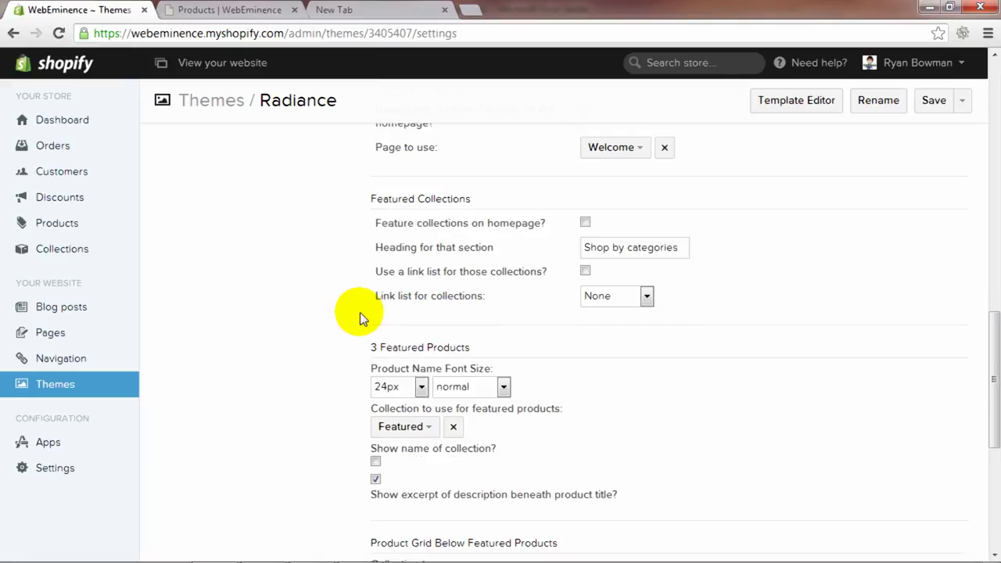
scroll(360, 313, down, 1)
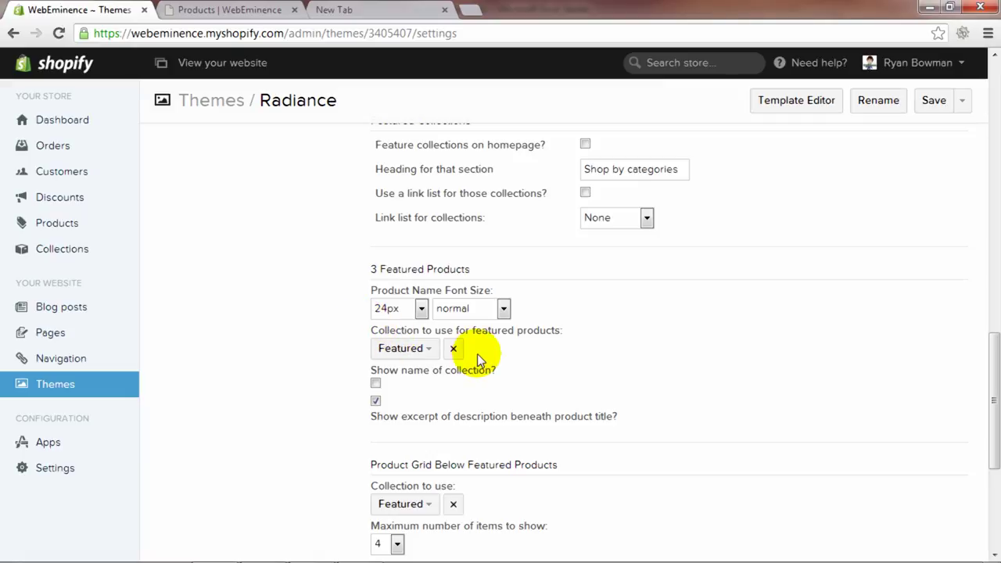
scroll(518, 357, down, 2)
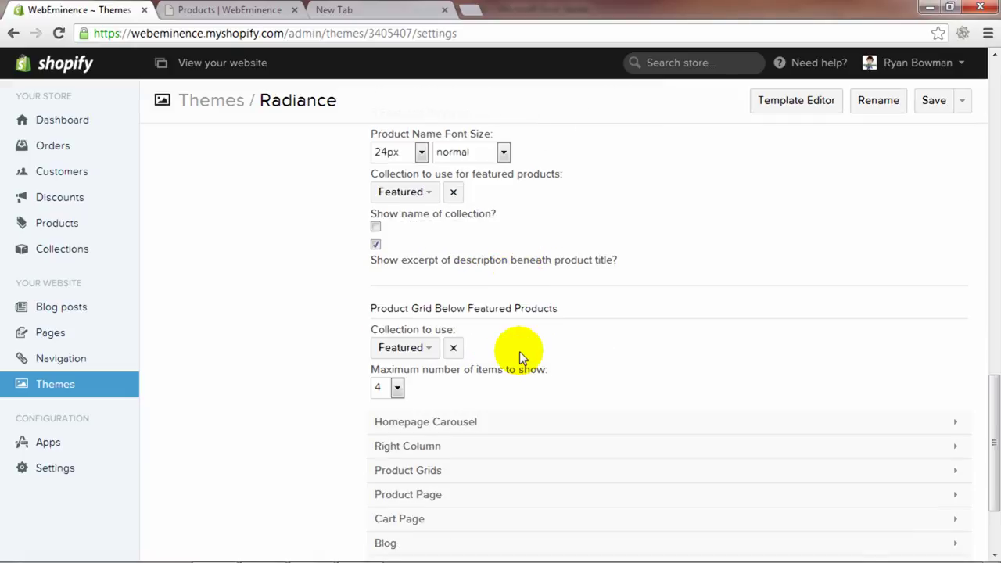
Step: Check the welcome content and featured products on the live storefront's home page, then return to the theme settings
click(266, 11)
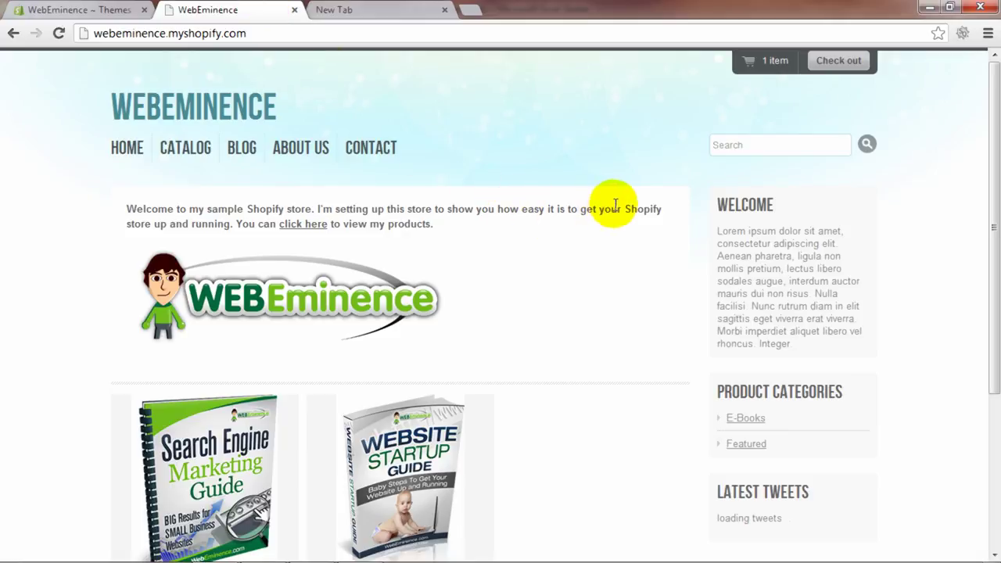
scroll(484, 349, down, 2)
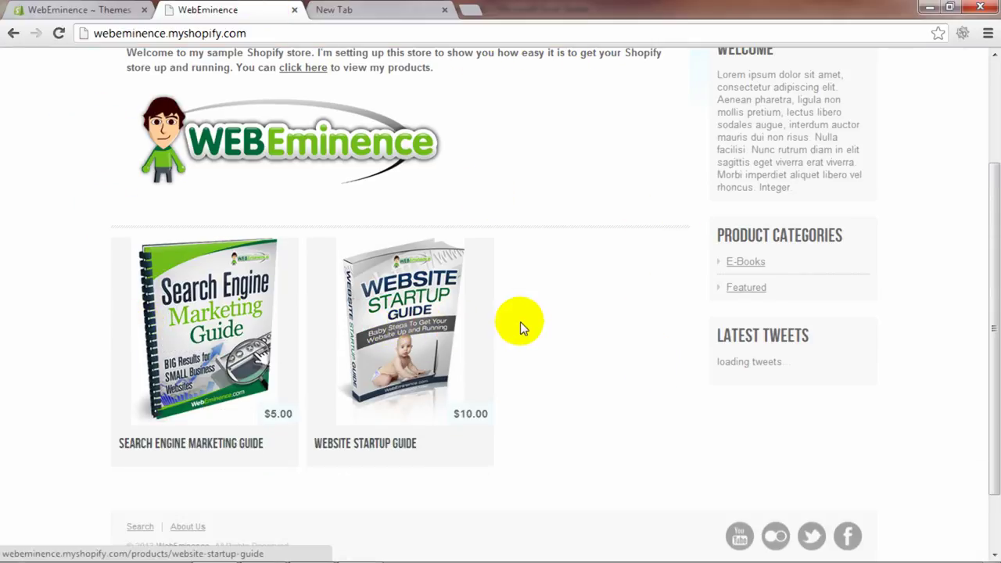
scroll(572, 301, up, 1)
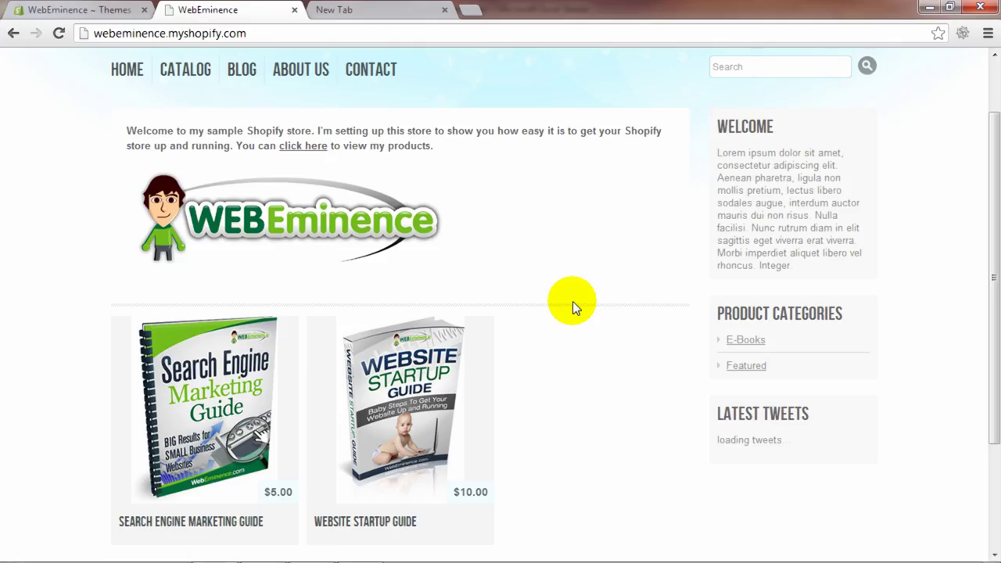
click(129, 10)
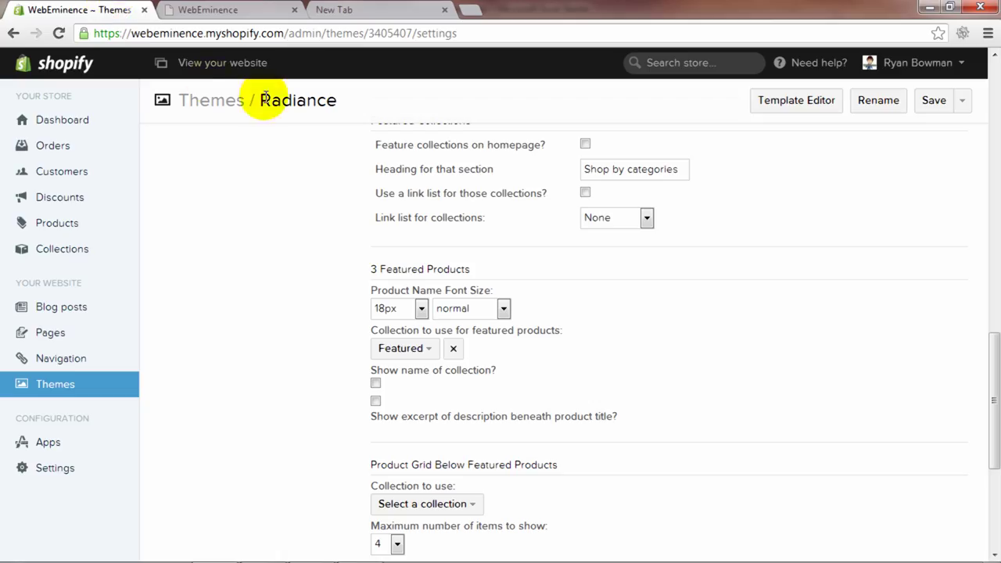
Step: Turn on the homepage carousel in the Radiance theme, check its slide list and save the theme settings
scroll(684, 306, down, 2)
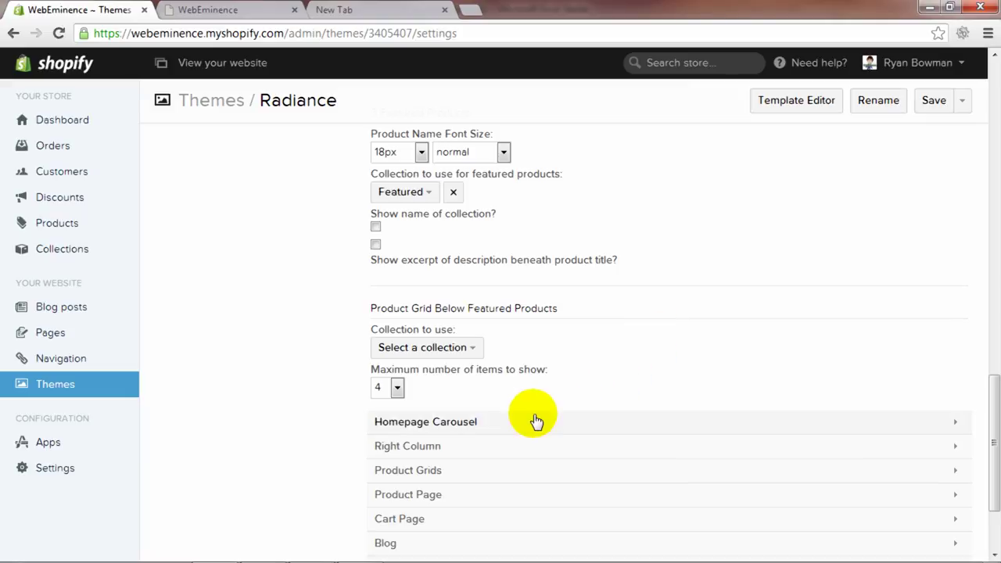
click(529, 422)
scroll(517, 429, down, 1)
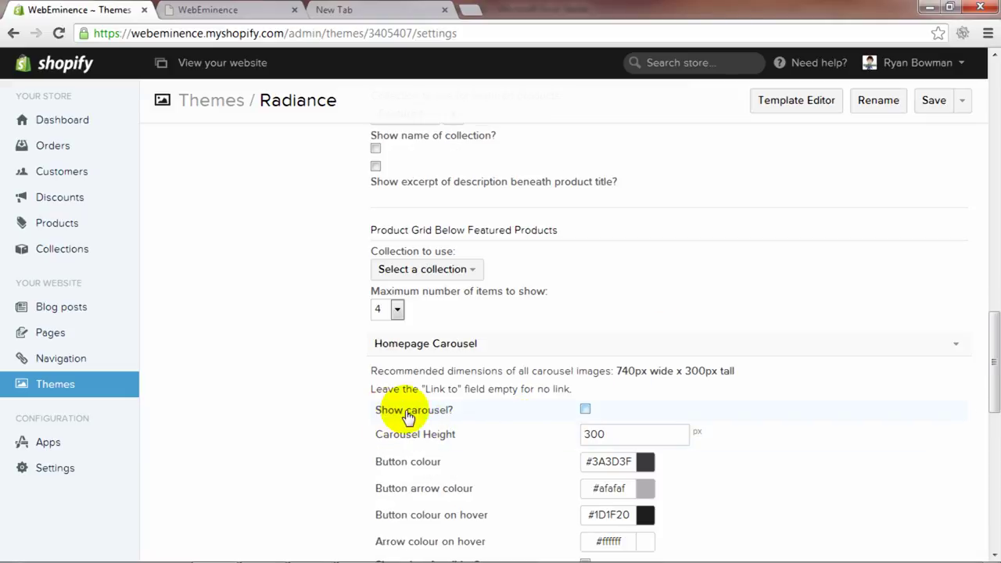
click(585, 409)
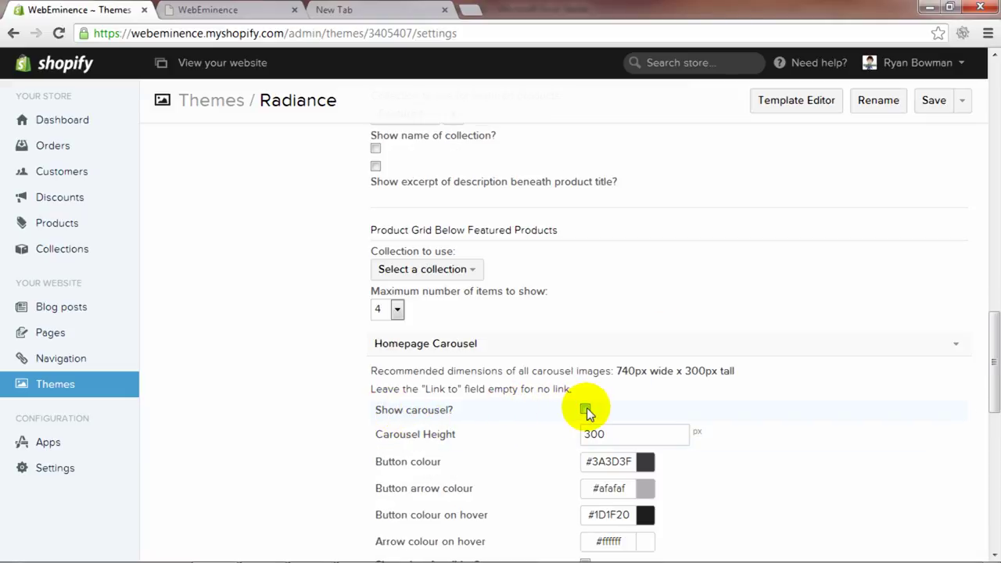
scroll(586, 408, down, 4)
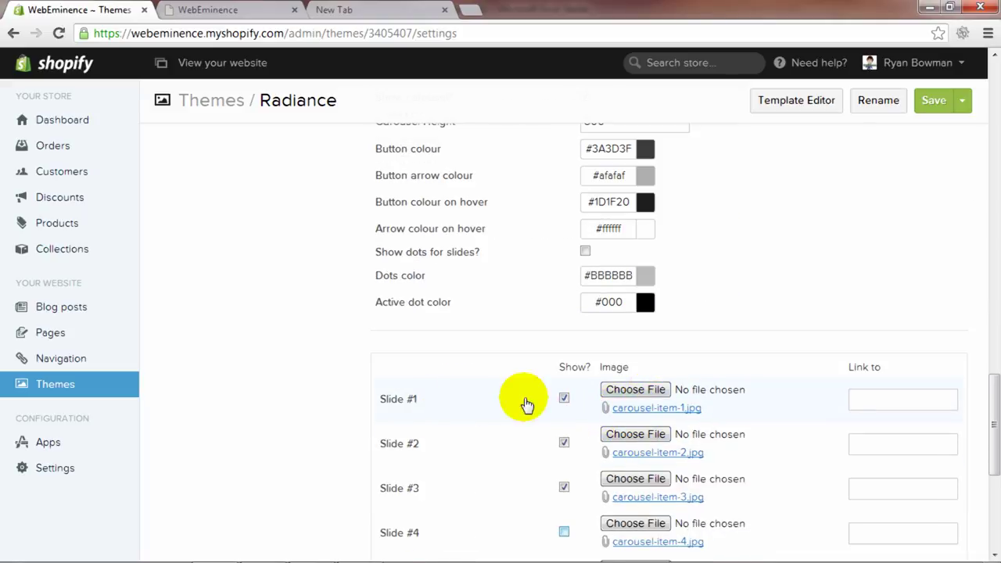
scroll(526, 404, up, 2)
click(926, 101)
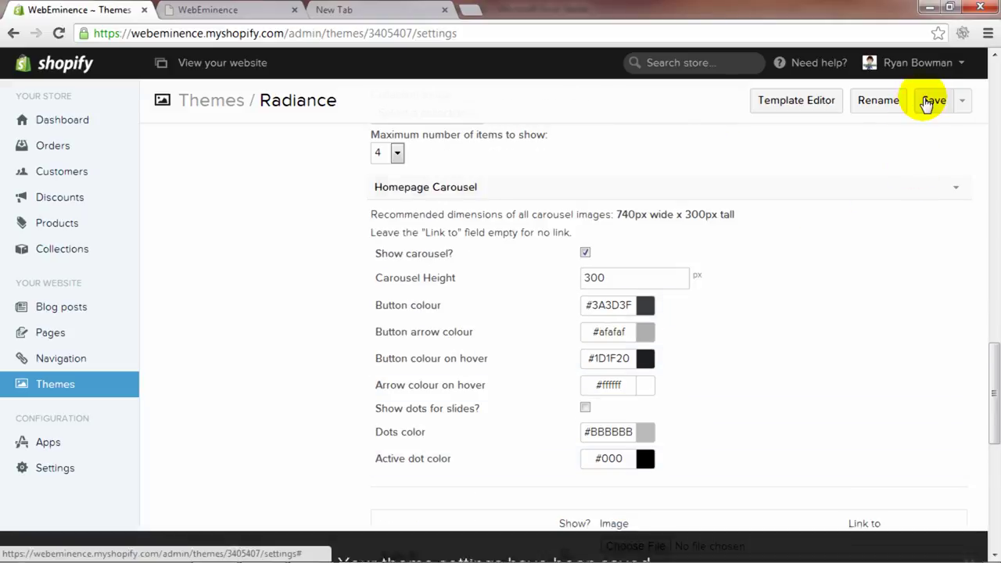
Step: Reload the storefront's home page and cycle through the carousel slides
click(249, 8)
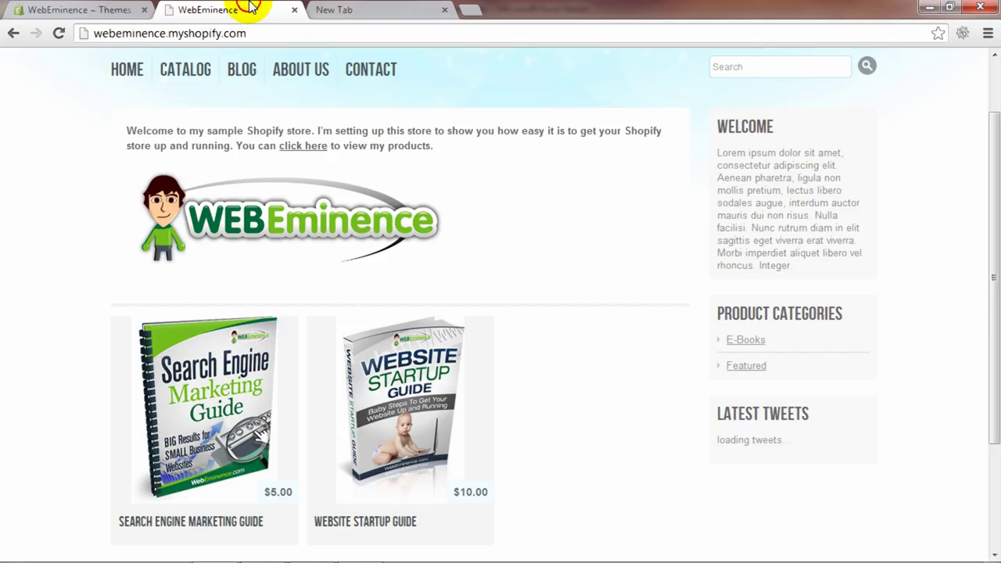
key(F5)
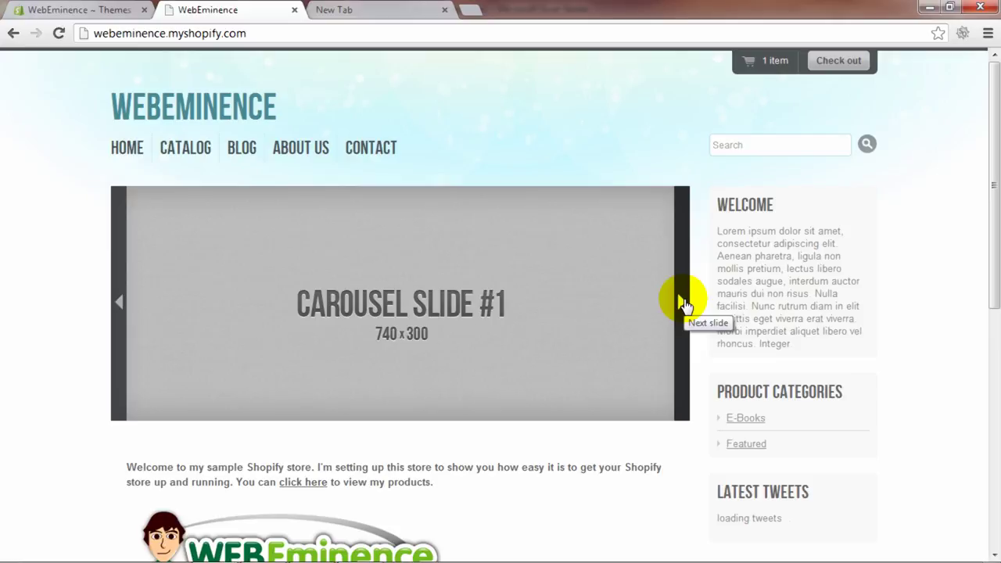
click(681, 302)
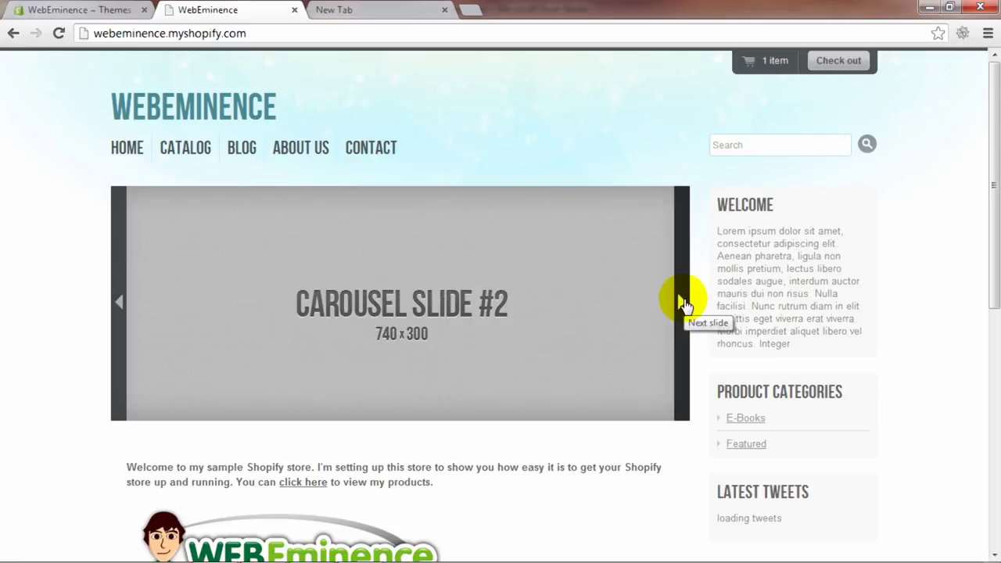
click(682, 299)
click(683, 301)
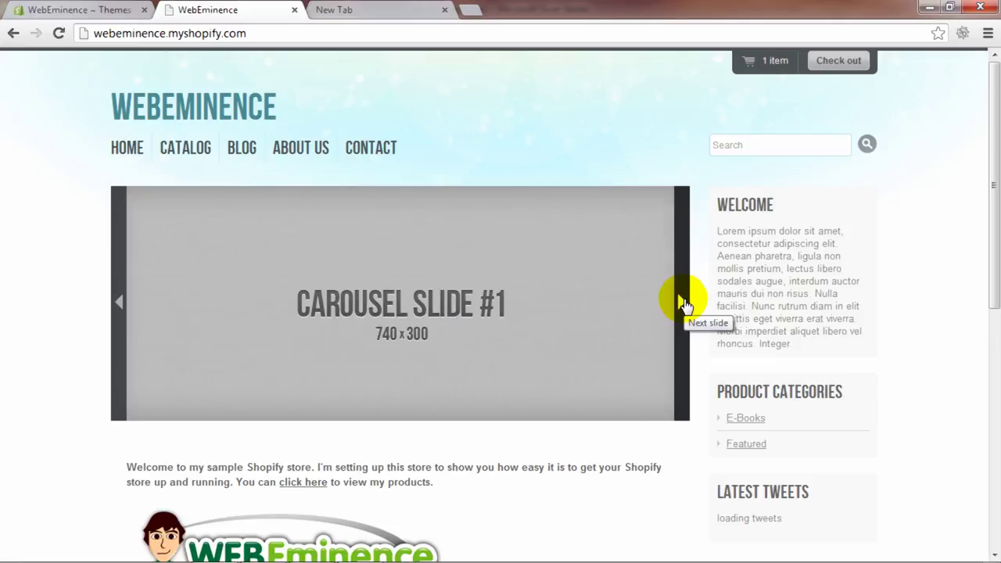
Step: Return to the Radiance theme settings, collapse the Homepage Carousel section and look over the remaining sections
click(82, 10)
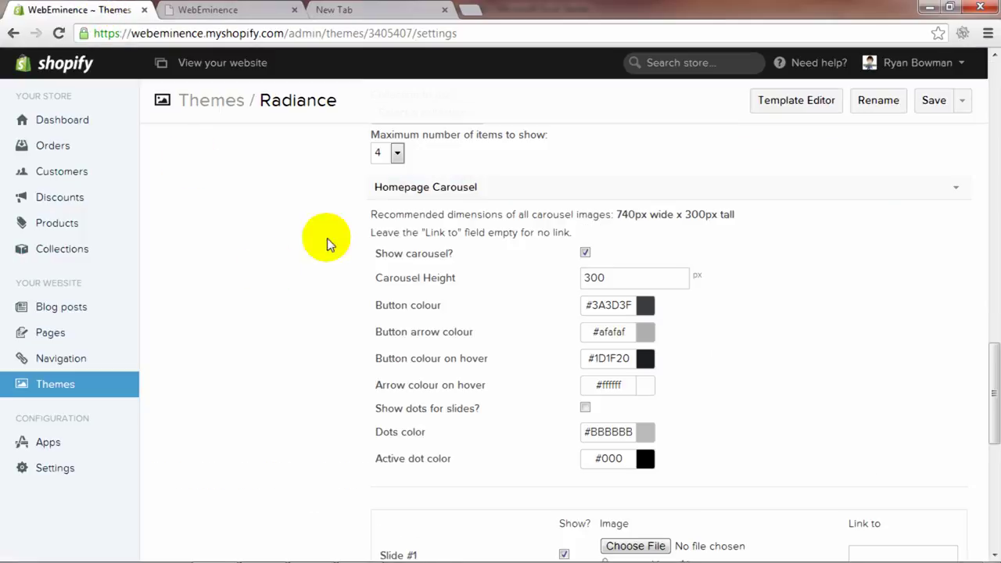
click(450, 186)
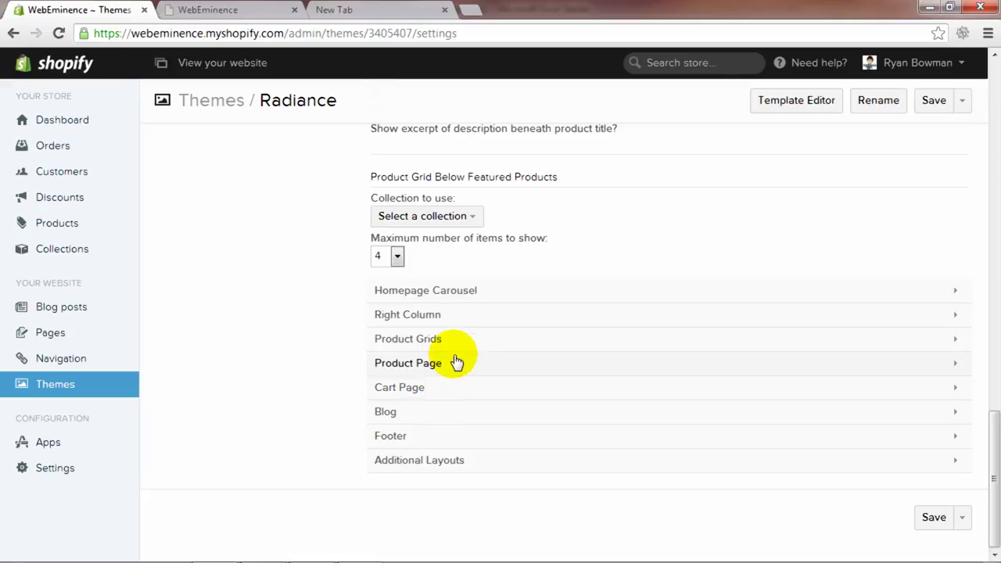
scroll(275, 347, up, 20)
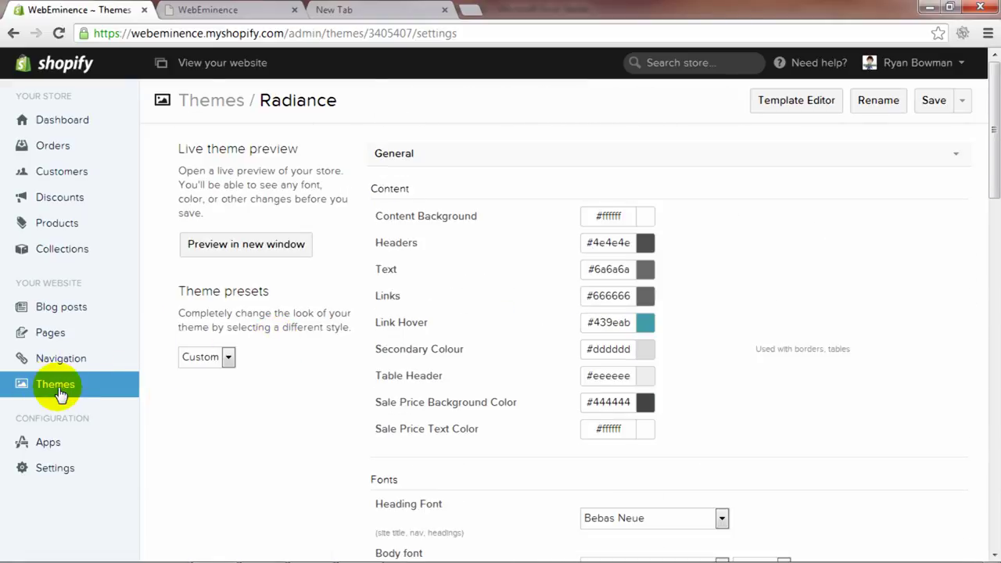
Step: View the published Radiance theme's template files from the Themes page, then open the Apps page
click(58, 385)
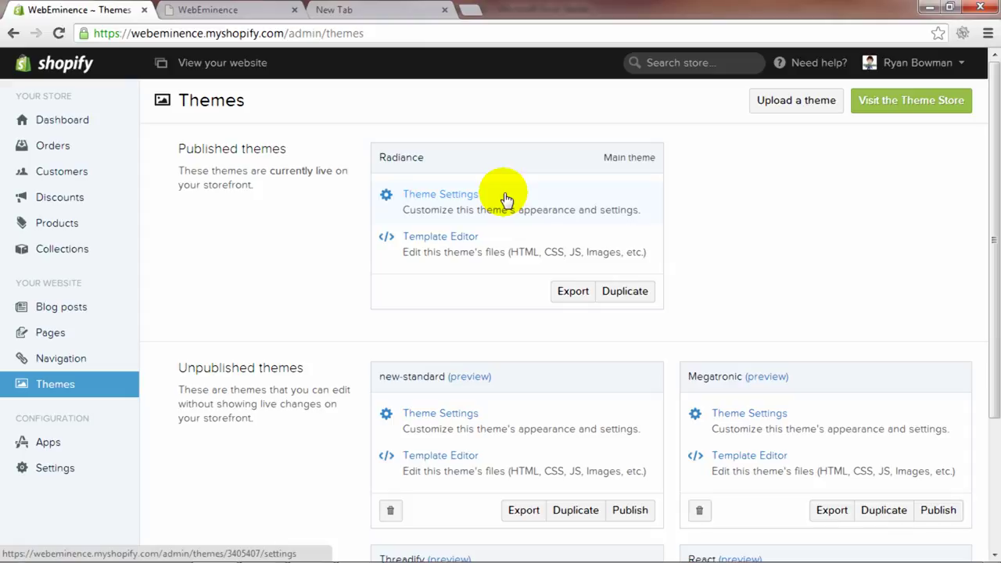
click(473, 234)
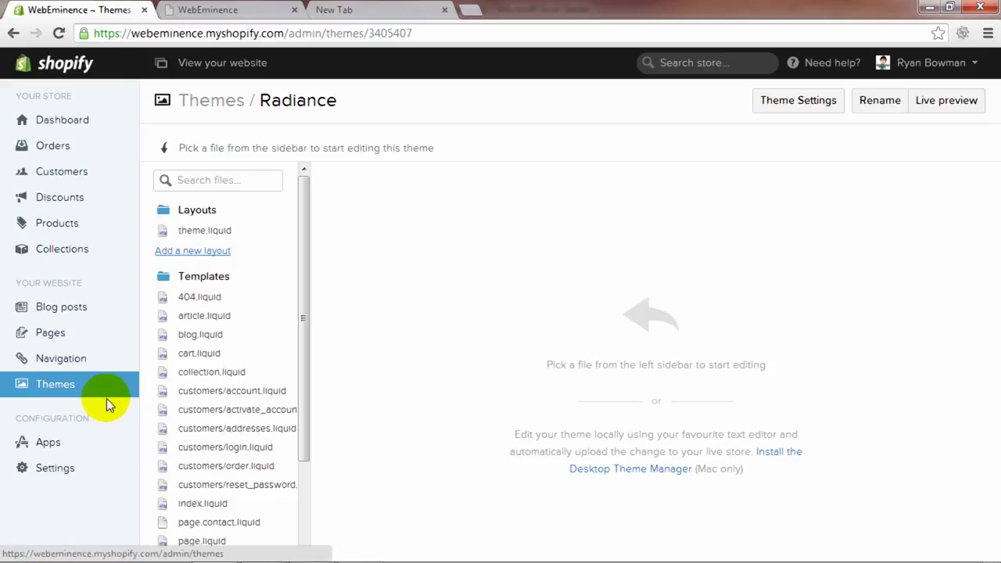
click(53, 448)
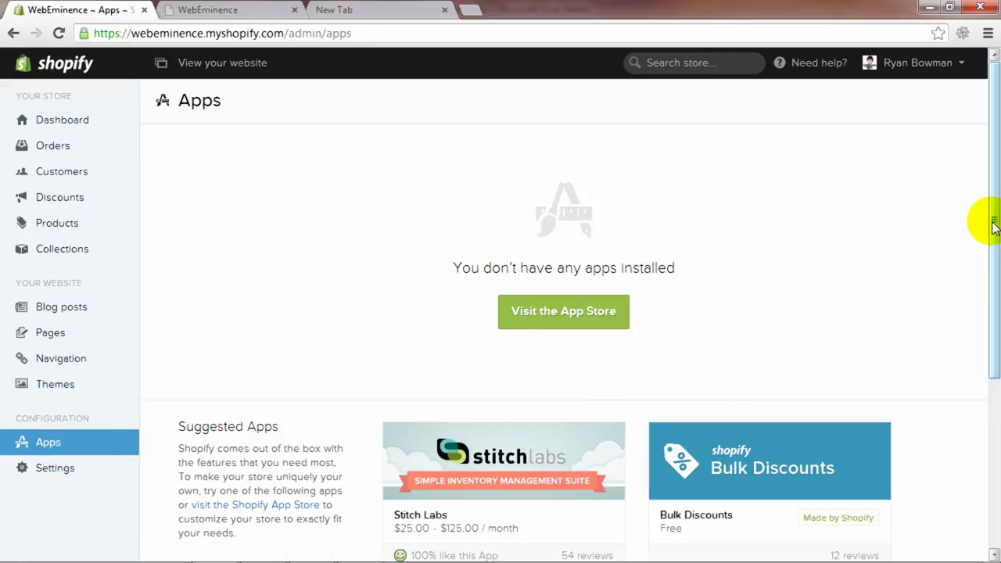
Step: Look over the suggested apps, then browse the Shopify App Store's featured and Marketing apps
drag(992, 223, 992, 313)
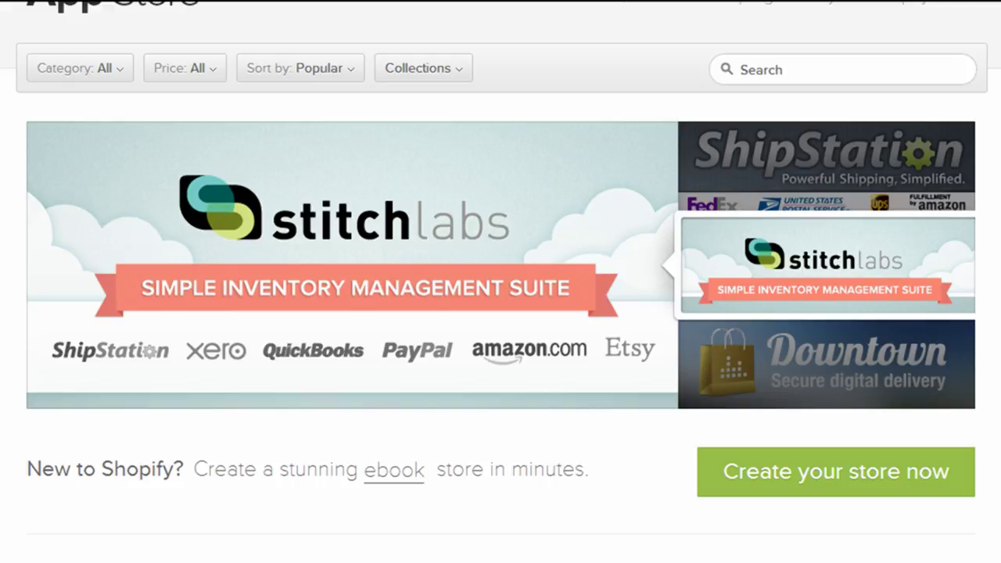
scroll(501, 313, down, 6)
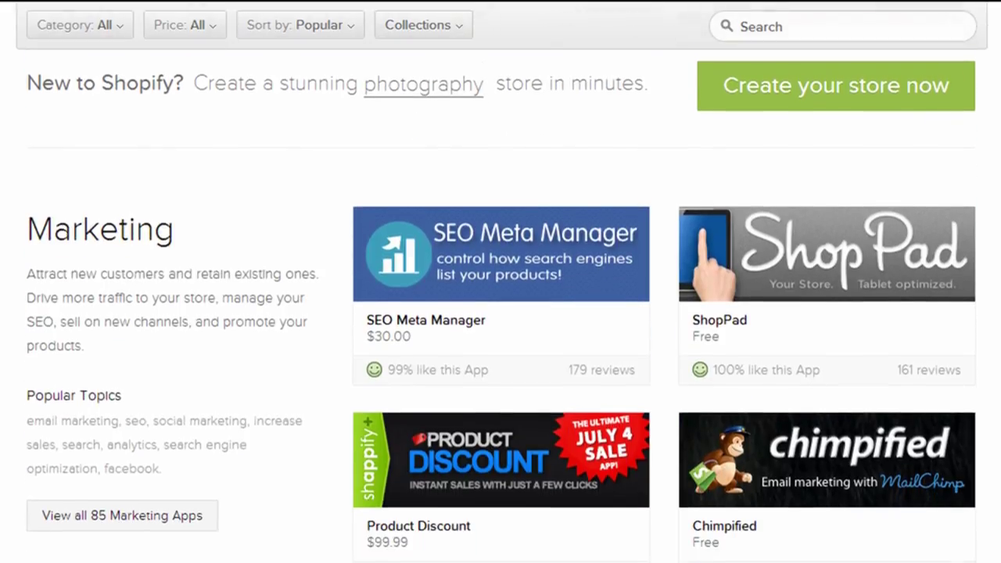
scroll(501, 313, down, 1)
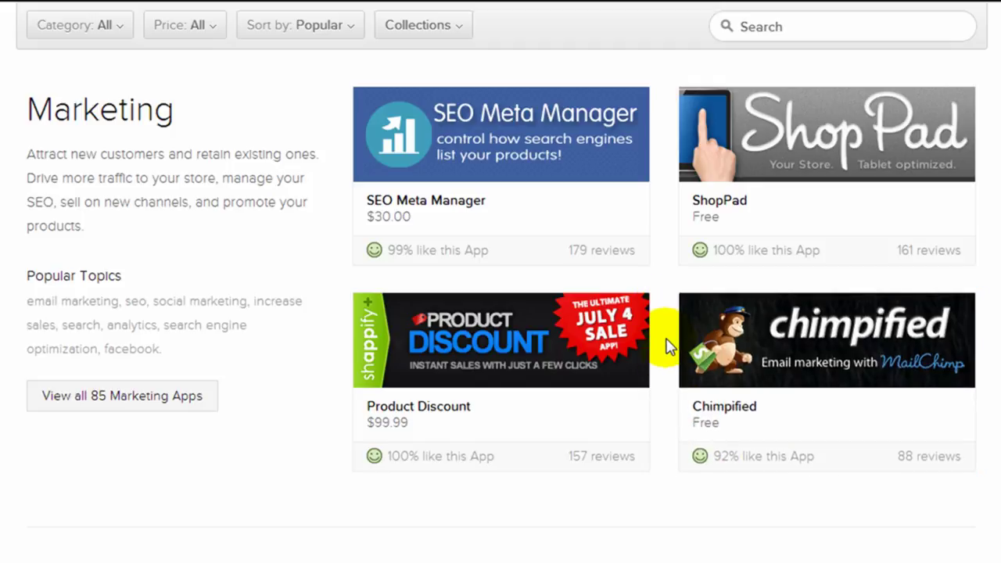
scroll(263, 246, up, 1)
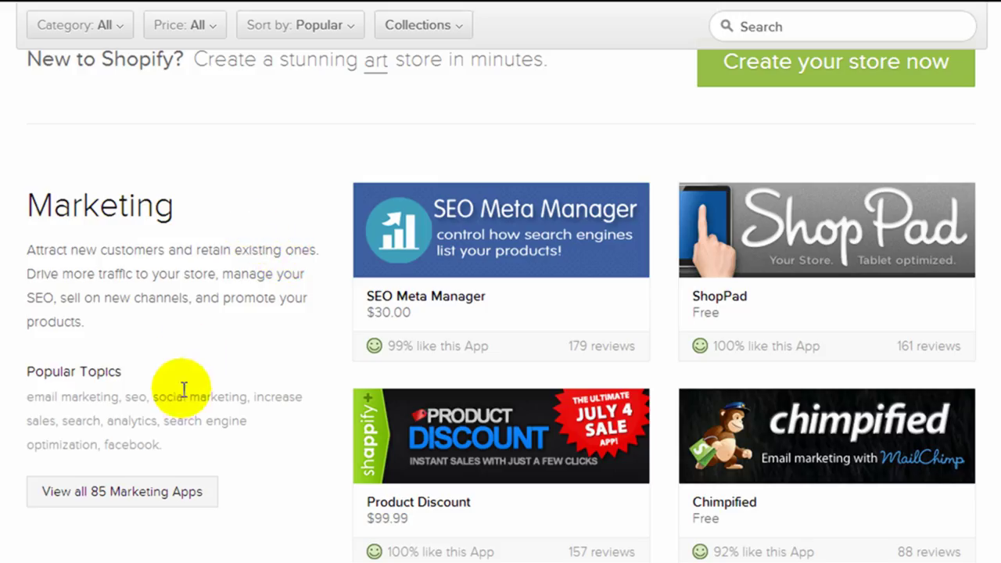
scroll(196, 440, up, 3)
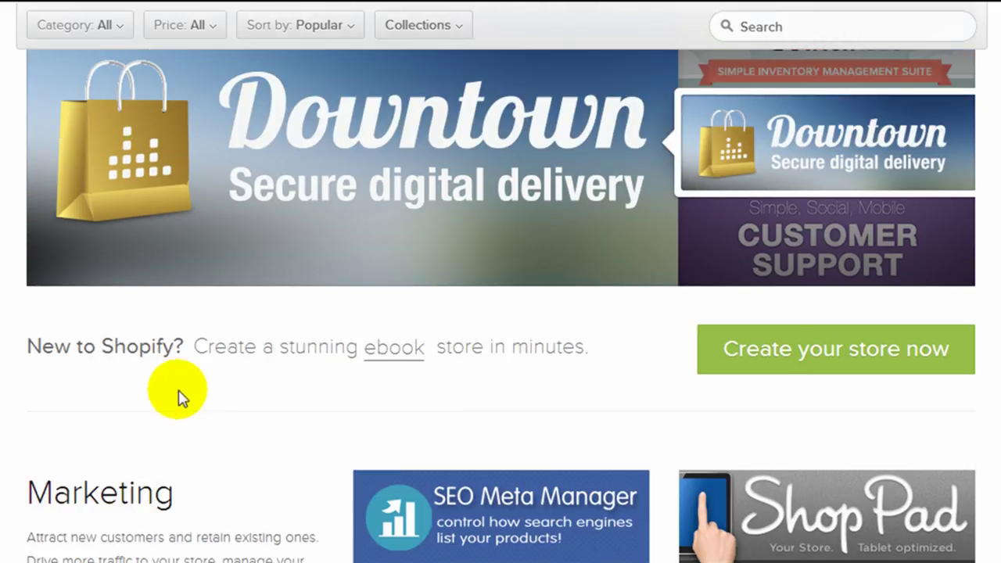
scroll(183, 398, up, 2)
Step: Return to the admin dashboard, open the store settings and view the Checkout & Payment page
click(122, 134)
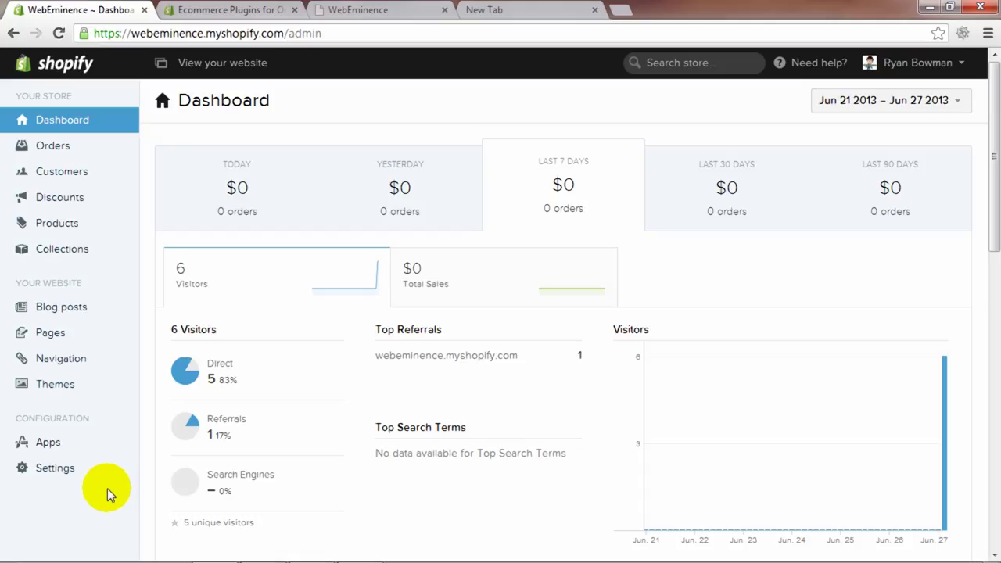
click(66, 469)
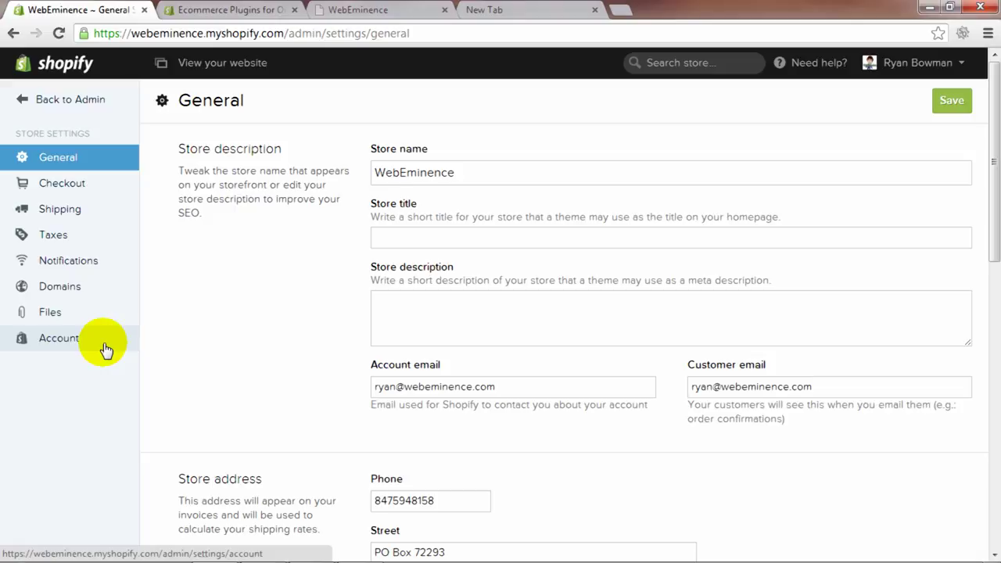
click(78, 188)
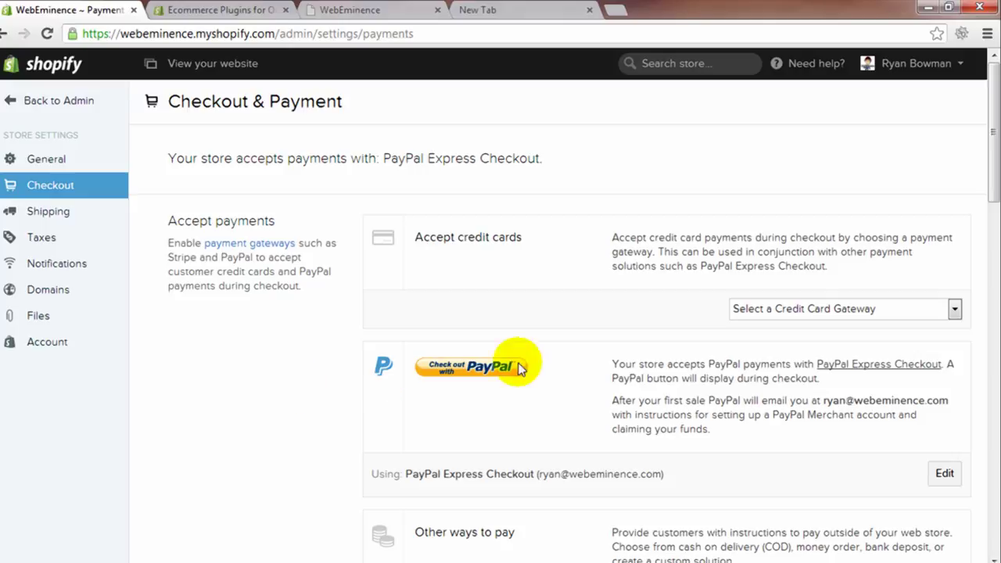
Step: Look through the available credit card gateways and close the list without choosing one
click(793, 316)
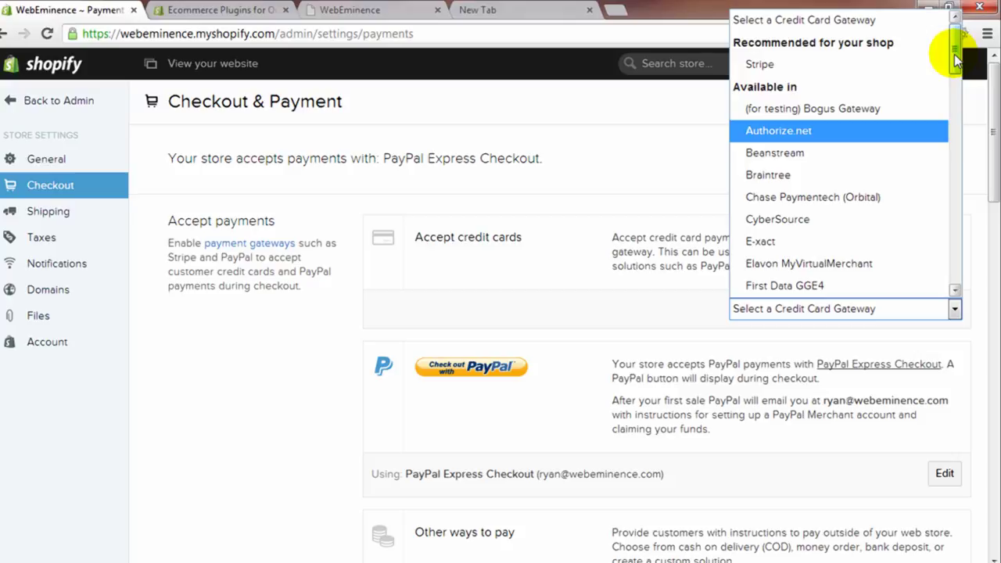
scroll(956, 61, down, 1)
scroll(956, 63, down, 1)
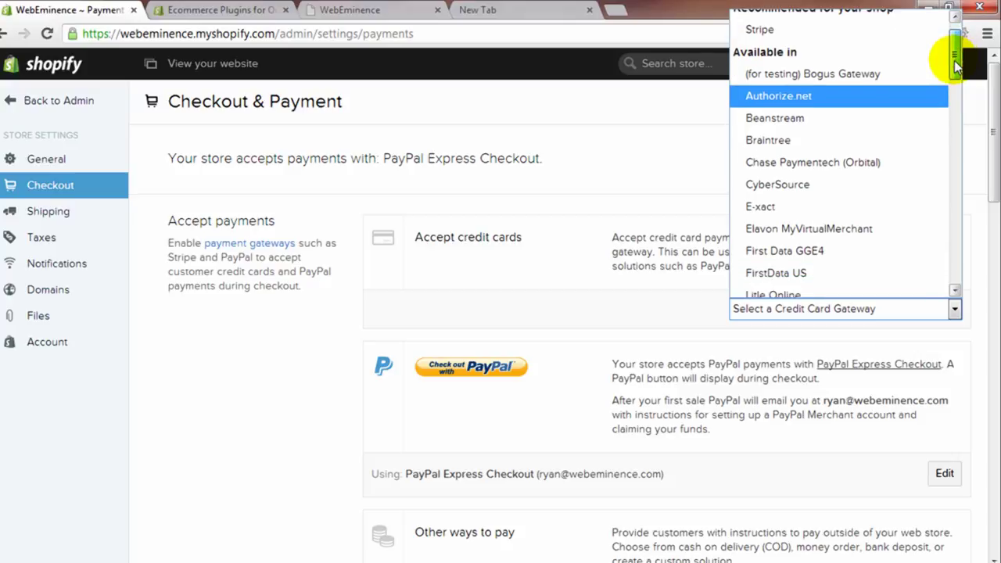
drag(956, 68, 975, 55)
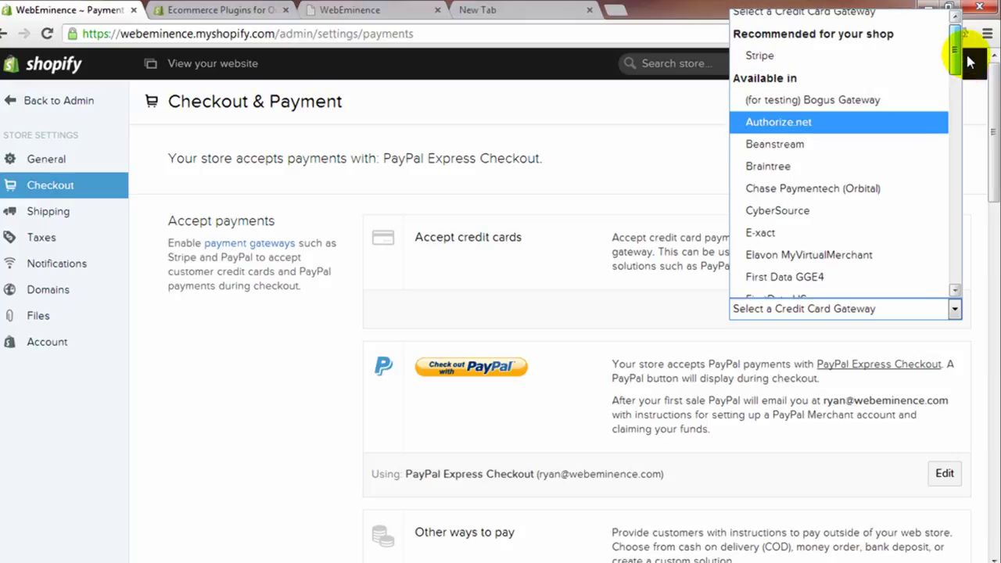
click(560, 193)
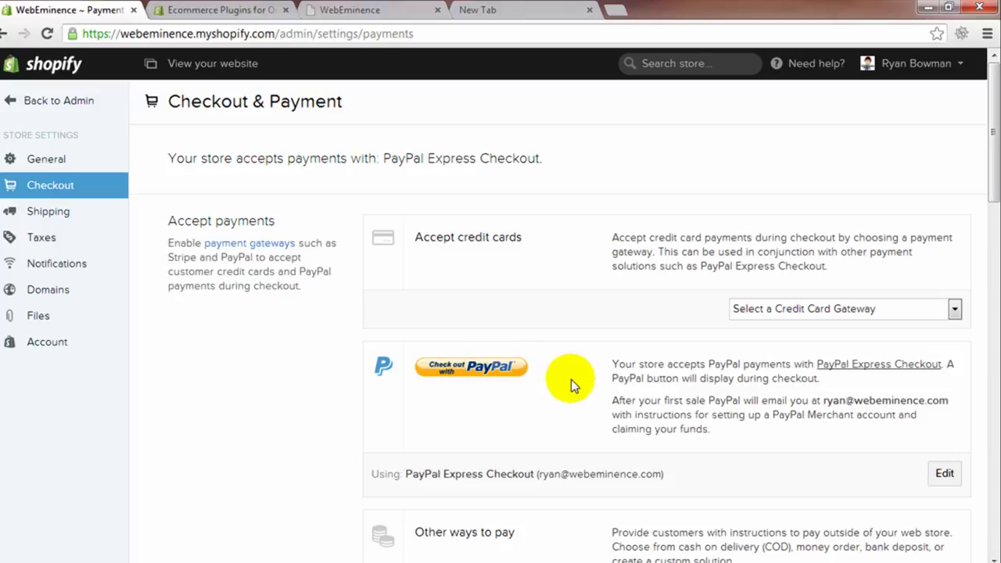
Step: Check the custom payment methods offered under Other ways to pay without selecting any
scroll(572, 379, down, 1)
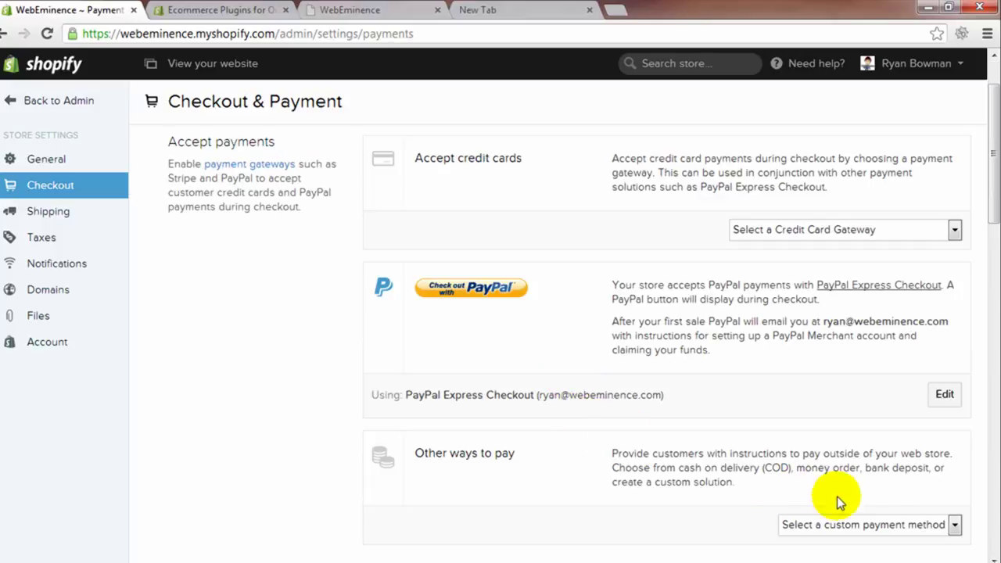
click(908, 526)
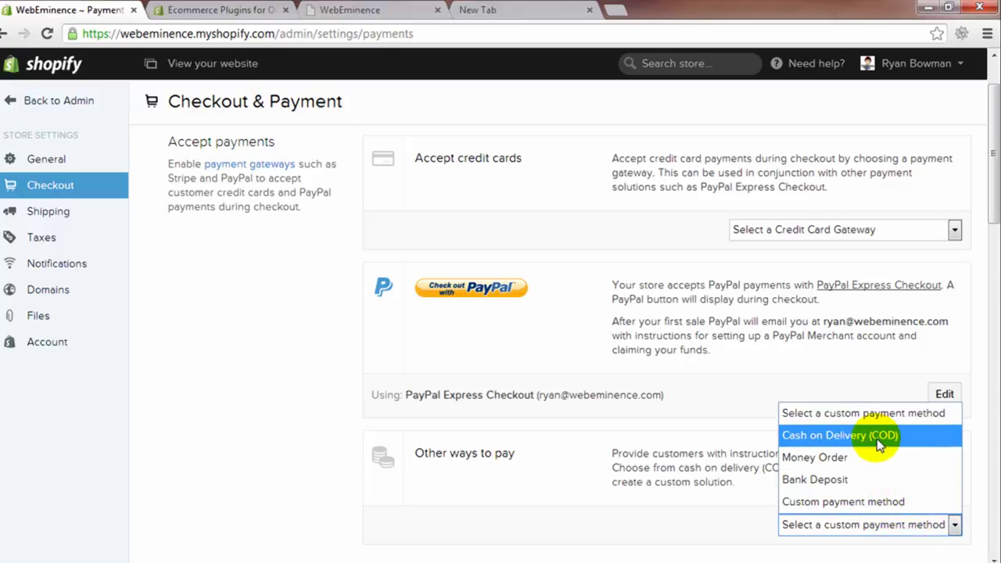
click(568, 347)
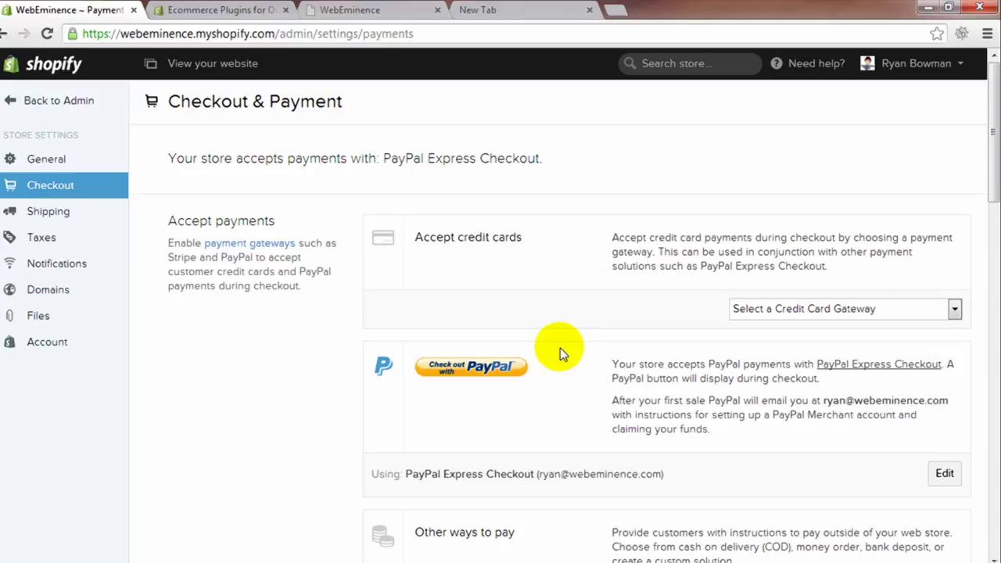
Step: Set the store's credit card gateway to (for testing) Bogus Gateway and highlight its name in the Accept payments section
click(914, 312)
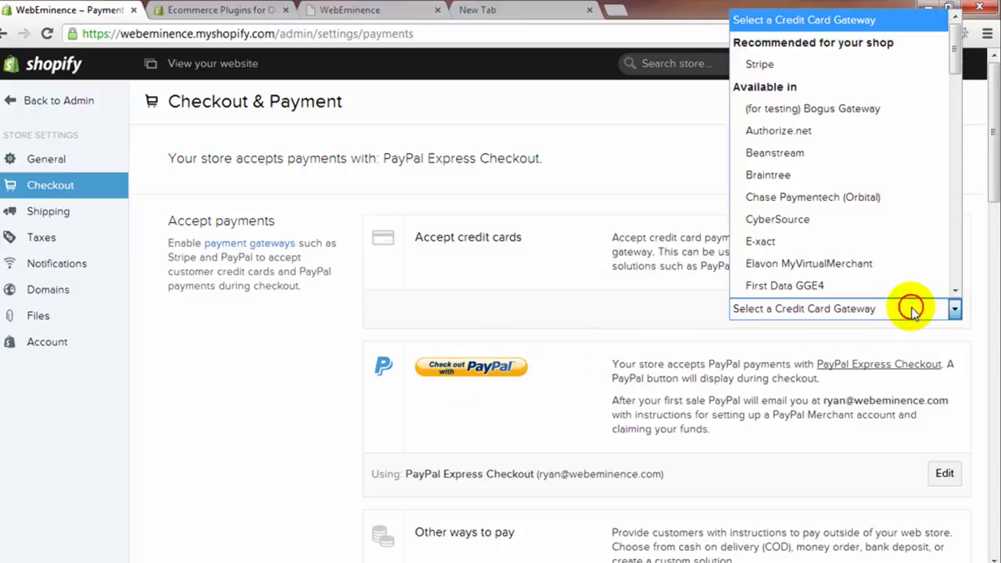
click(899, 113)
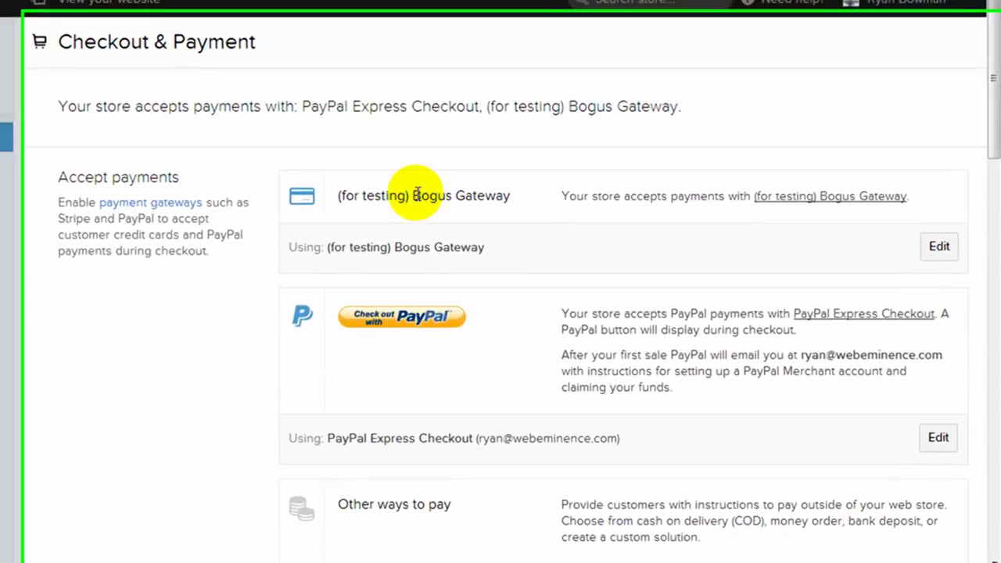
drag(413, 196, 508, 204)
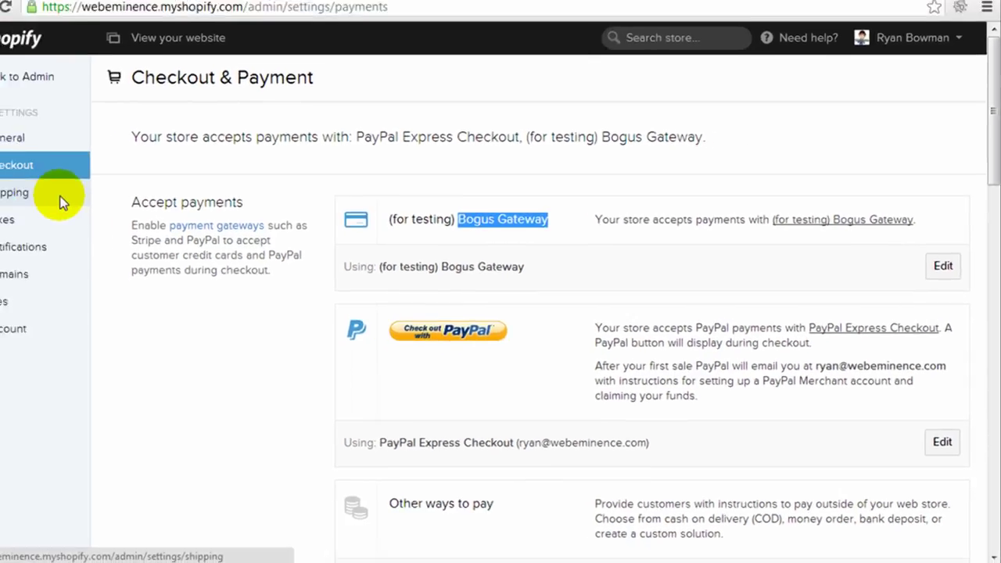
Step: View the store's shipping rates, then its tax rates and tax settings
click(62, 203)
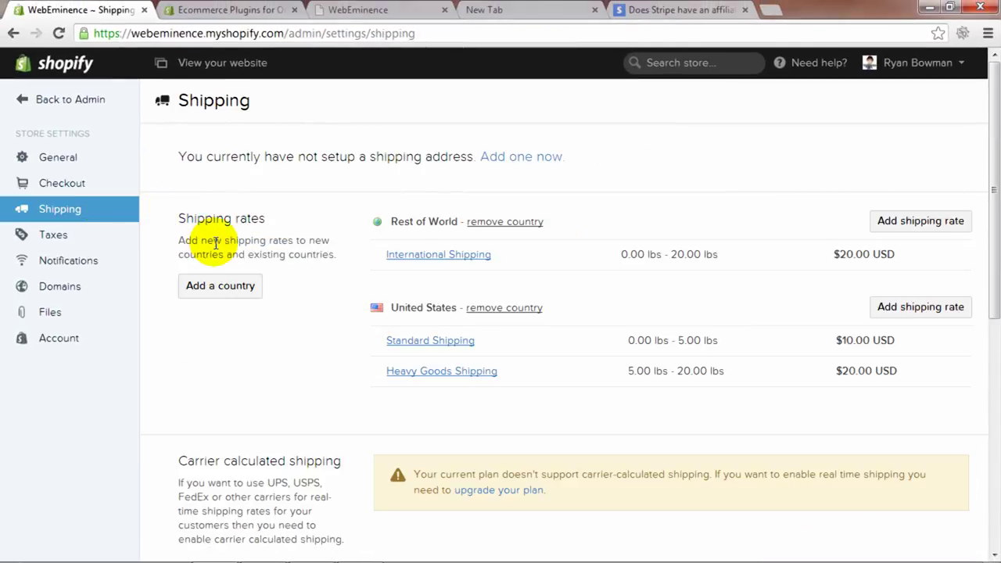
click(73, 247)
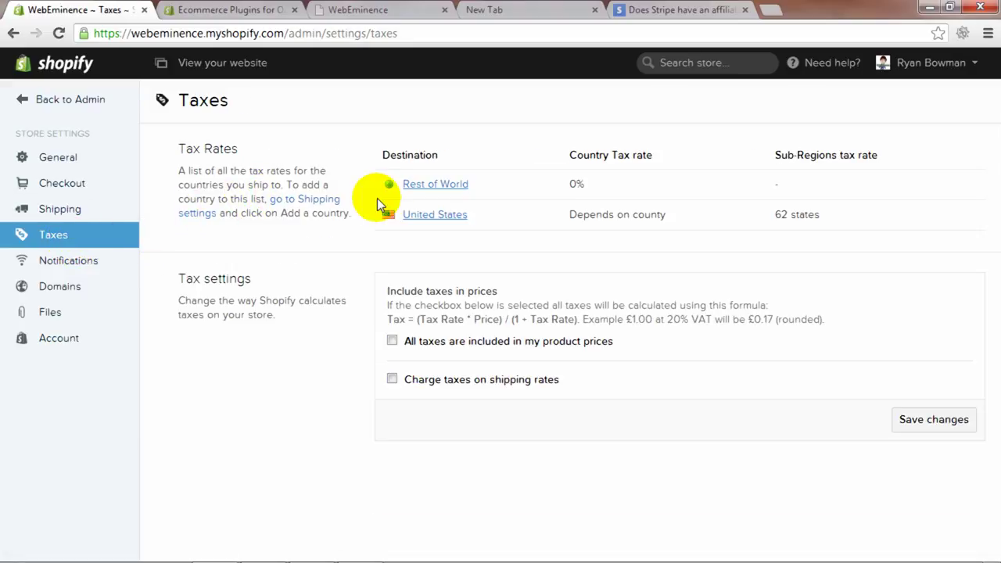
Step: Look over the email templates, order notifications and webhooks in the Notifications settings
click(93, 265)
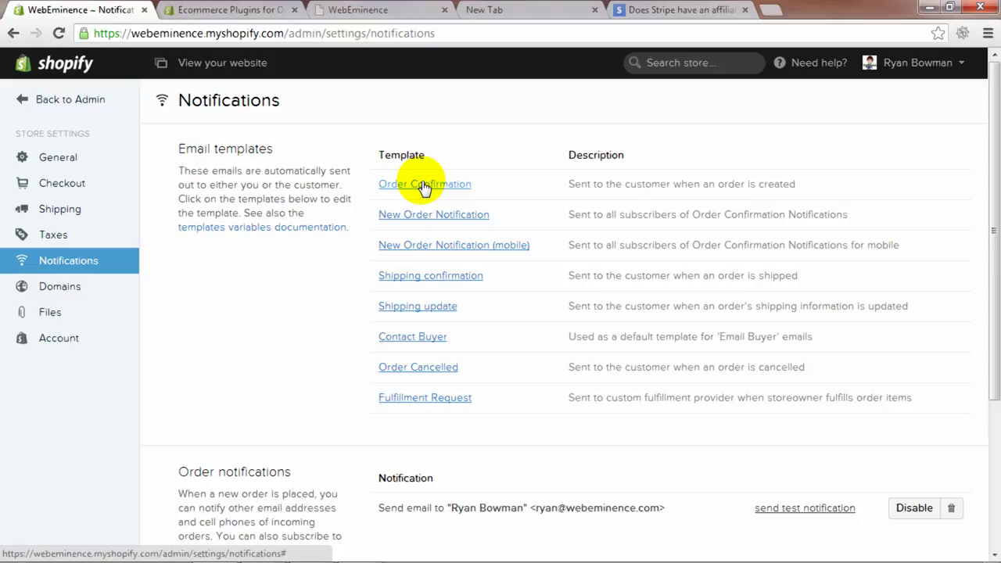
scroll(309, 291, down, 2)
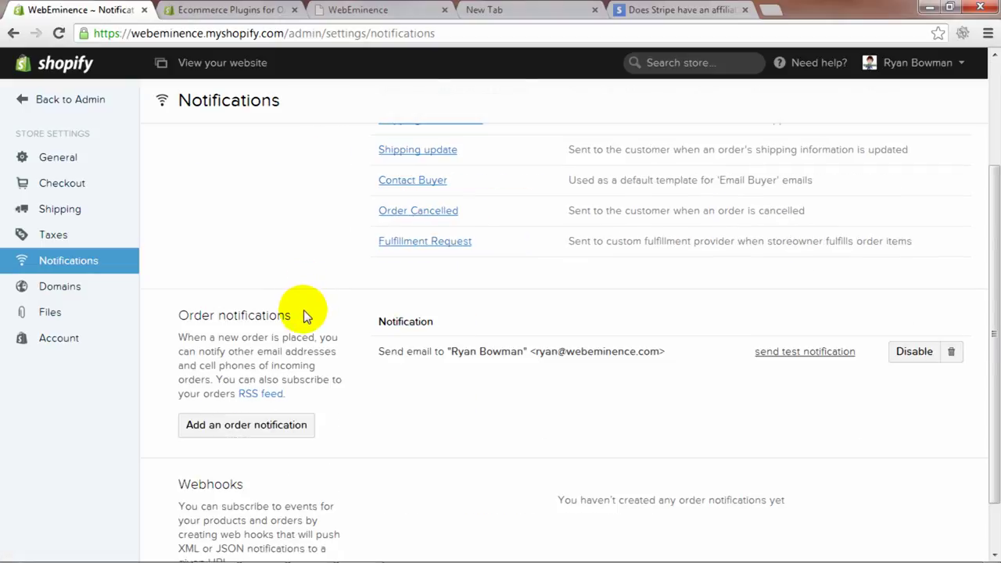
scroll(302, 335, up, 1)
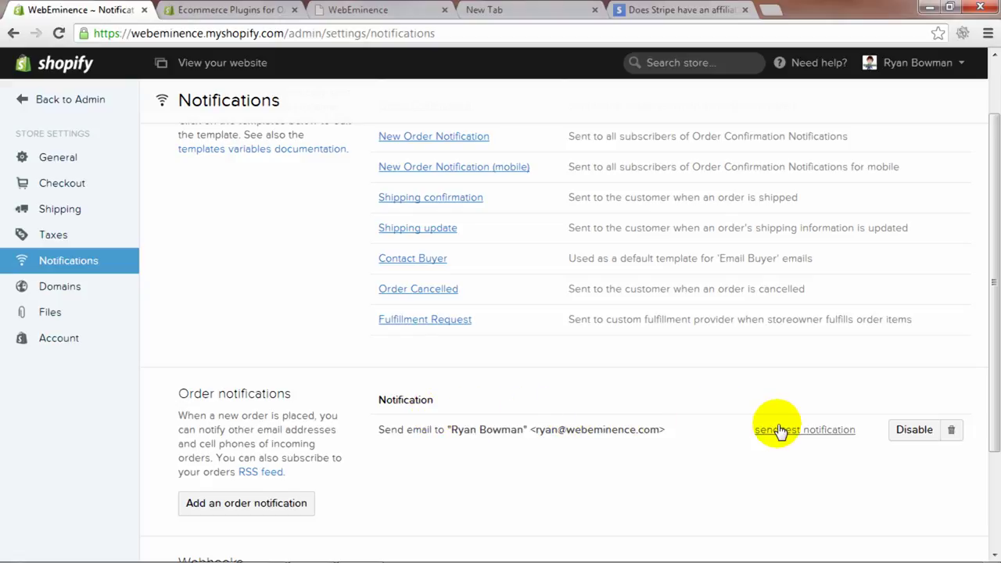
scroll(537, 396, down, 2)
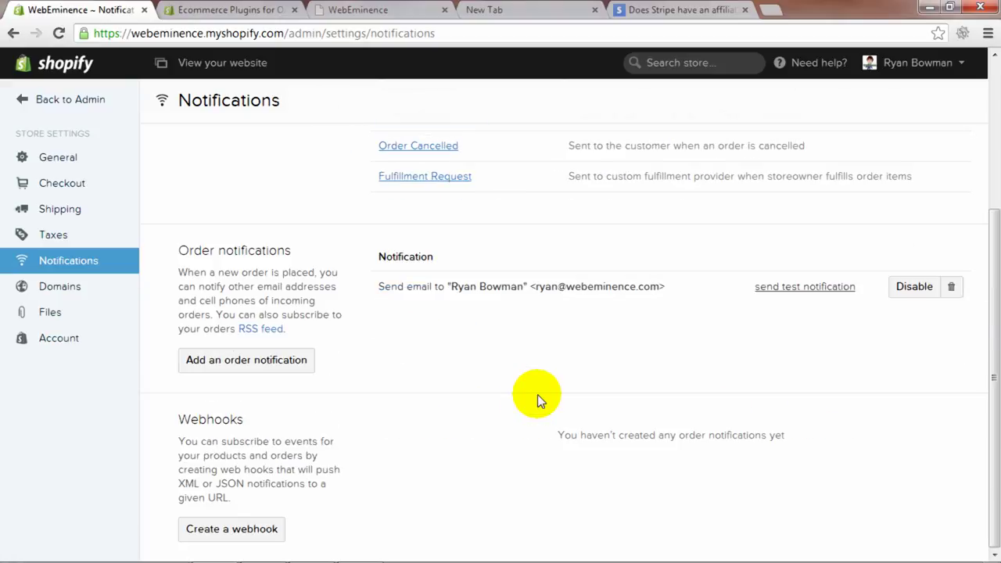
scroll(536, 396, up, 3)
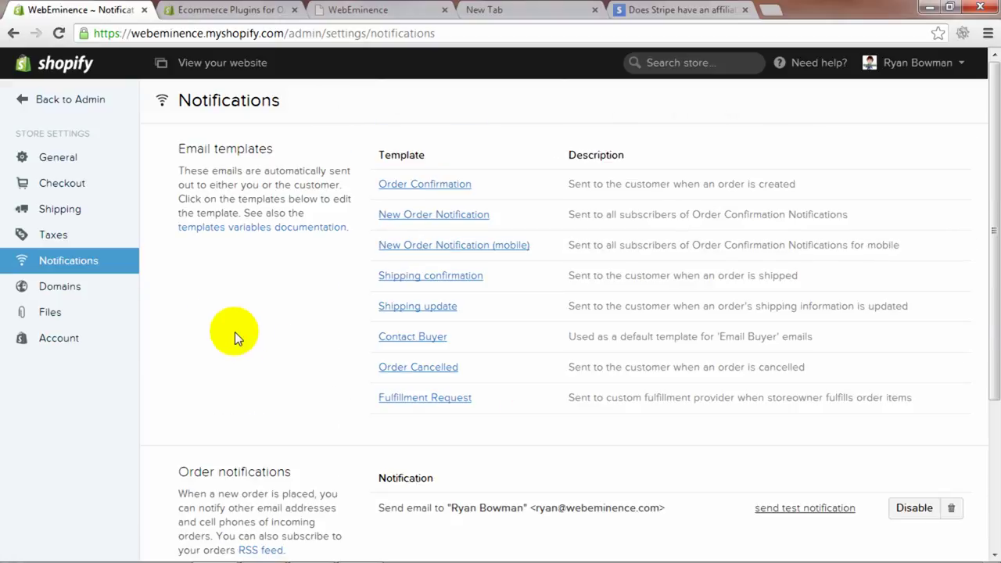
Step: View the Domains settings, highlight the store's current domain, and open the Add a domain form, cancelling without registering one
click(102, 288)
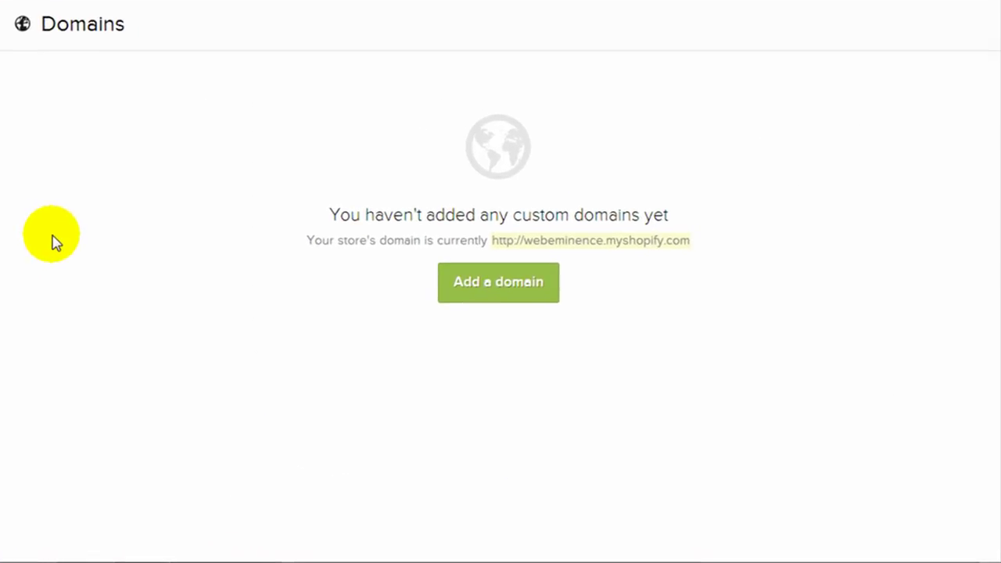
drag(691, 241, 491, 240)
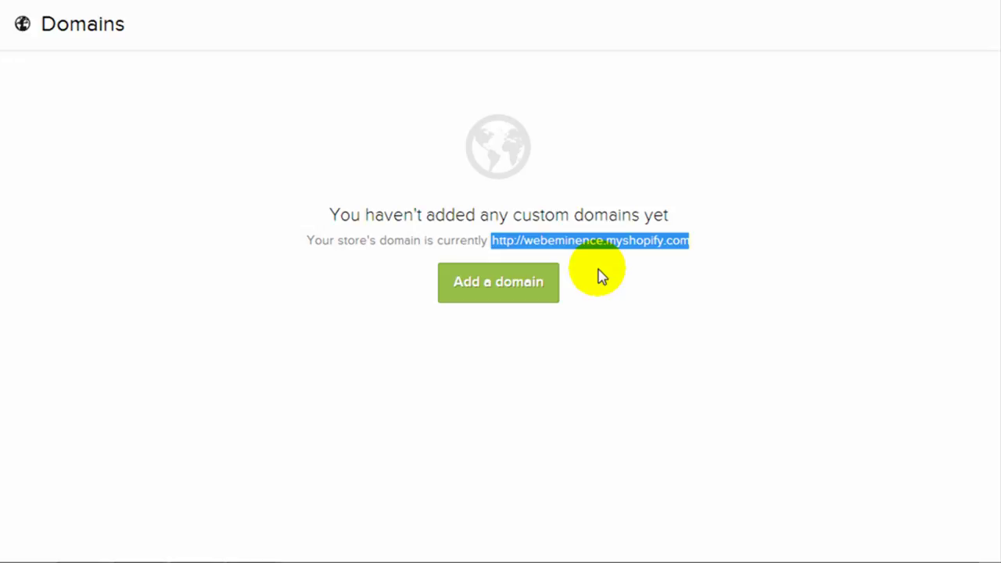
click(537, 287)
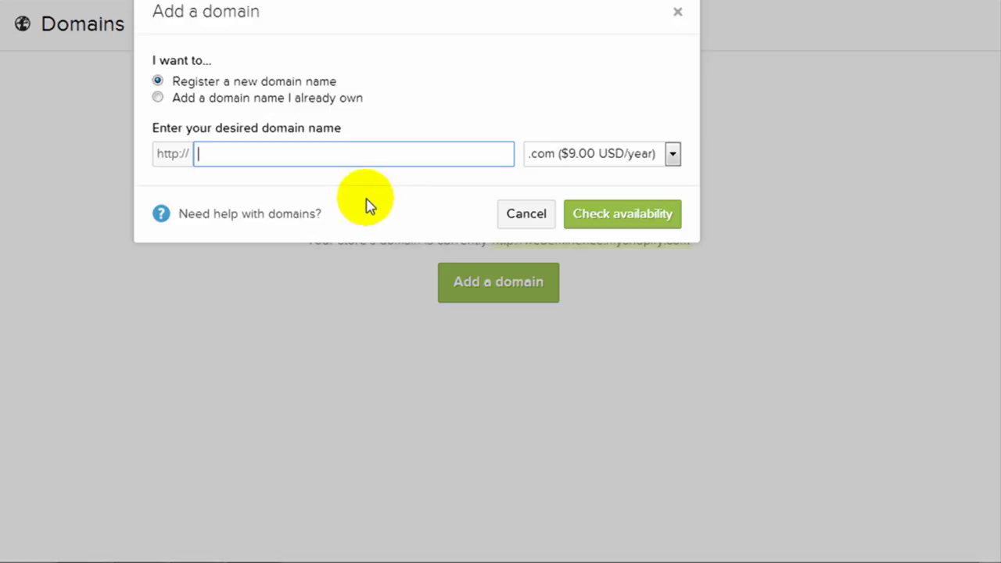
click(517, 211)
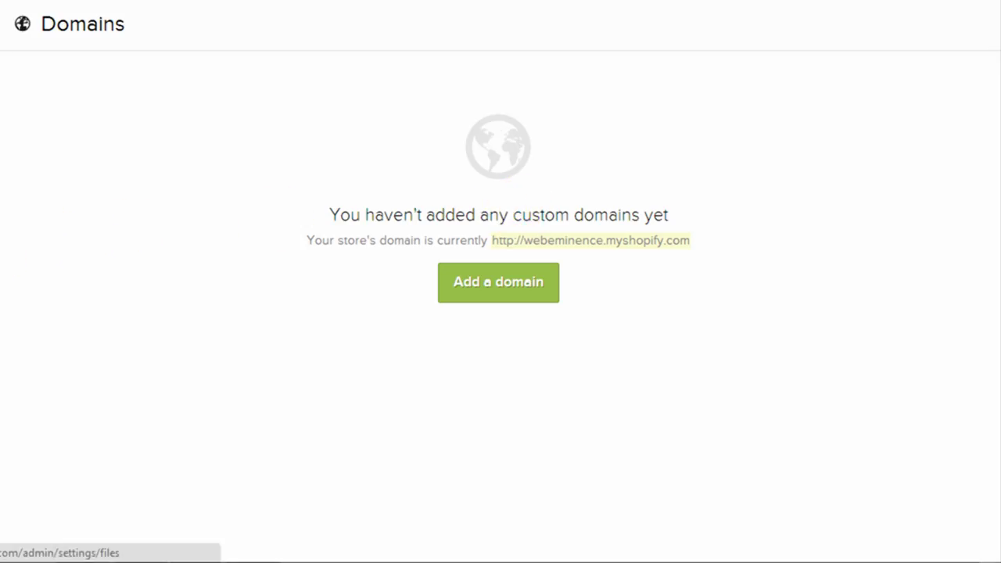
Step: View the uploaded Files and the Account plan details, then return to the admin dashboard
click(76, 313)
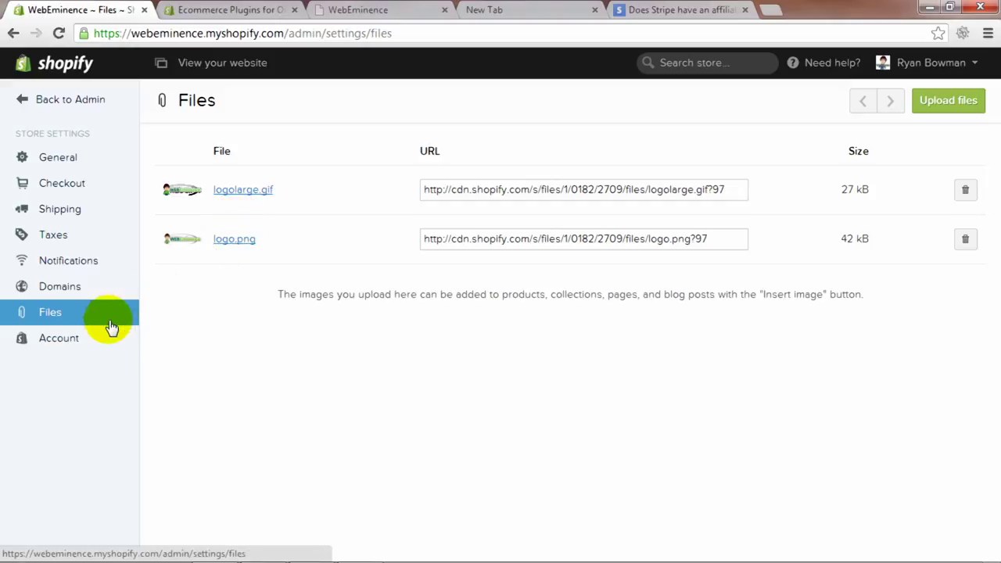
click(84, 342)
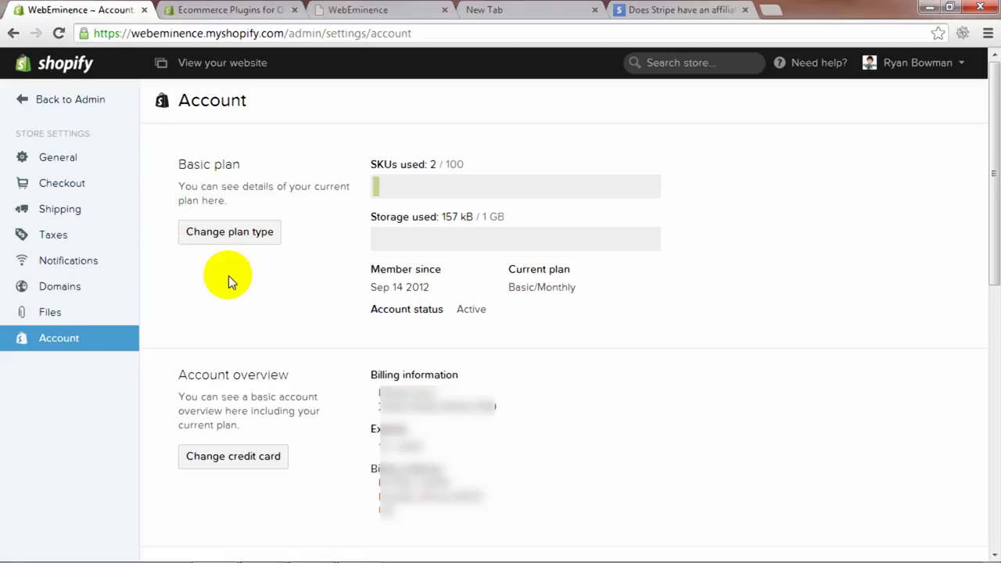
click(91, 114)
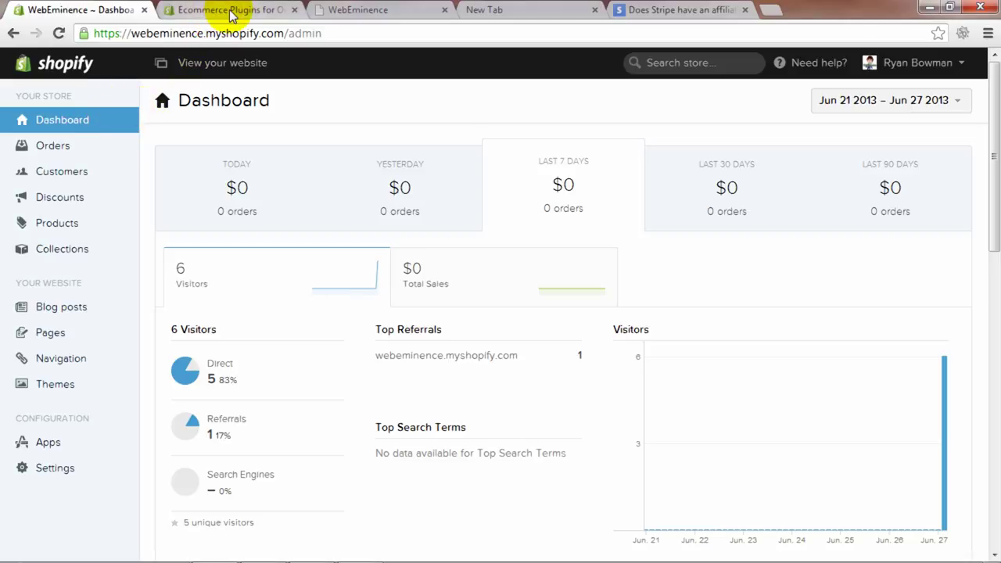
Step: Switch to the storefront's home page and open the Search Engine Marketing Guide product
click(364, 8)
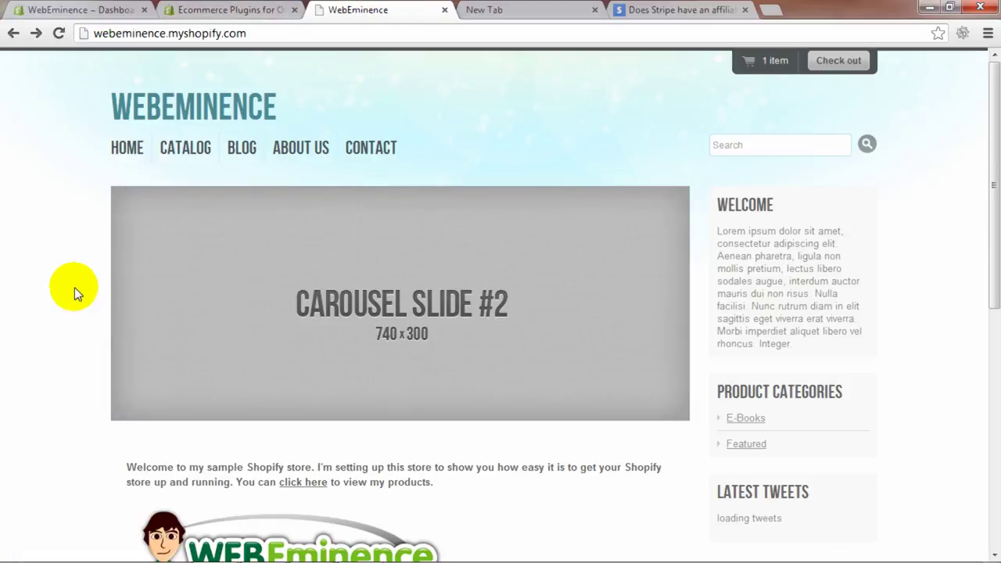
scroll(43, 308, down, 5)
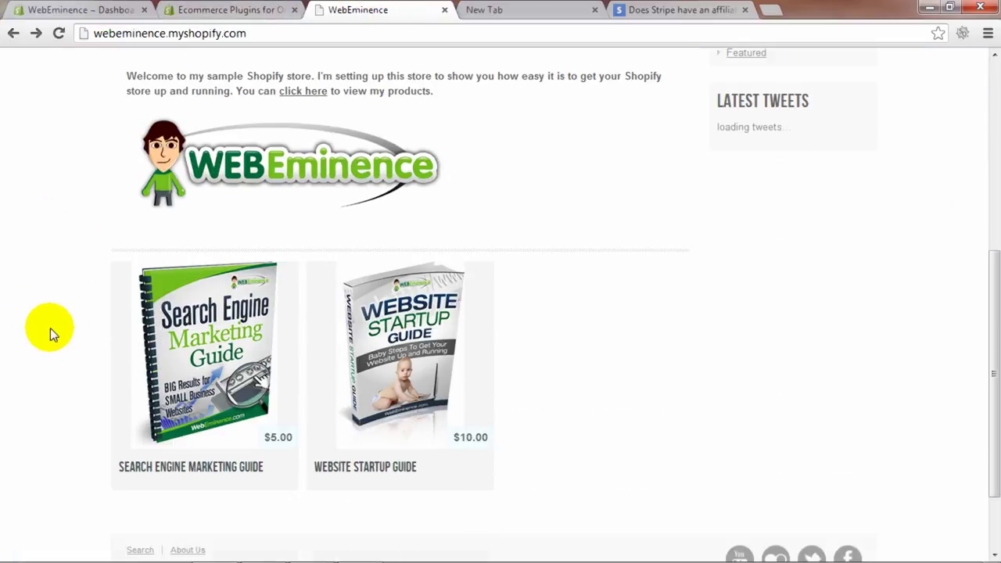
click(196, 333)
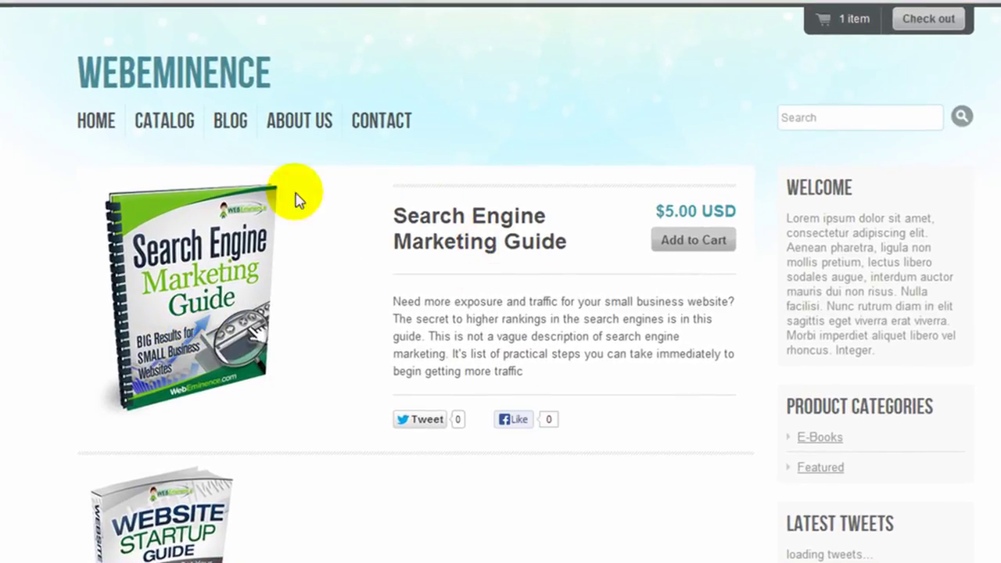
Step: Add the Search Engine Marketing Guide to the cart, then view the cart and update its quantity to 1
click(696, 246)
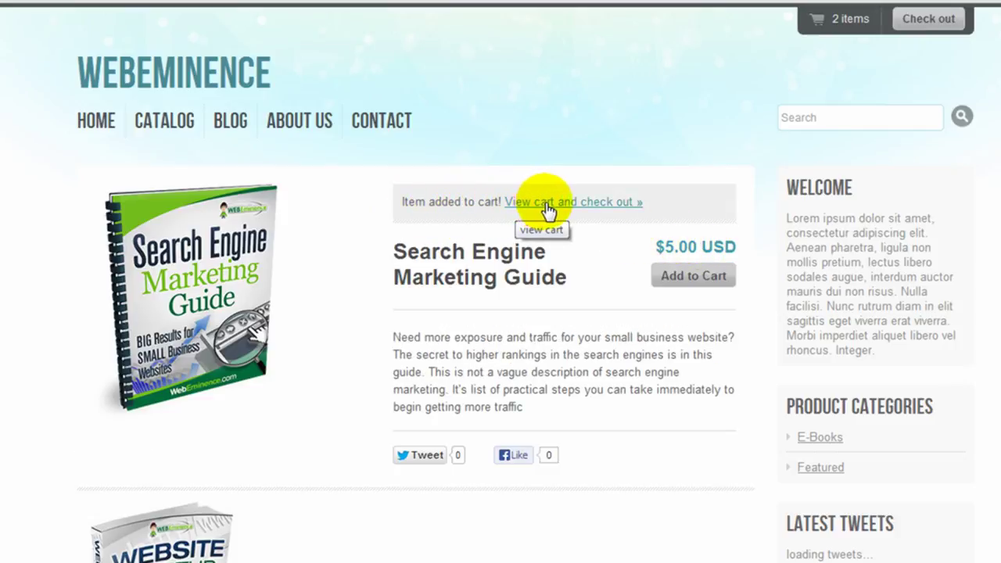
click(920, 31)
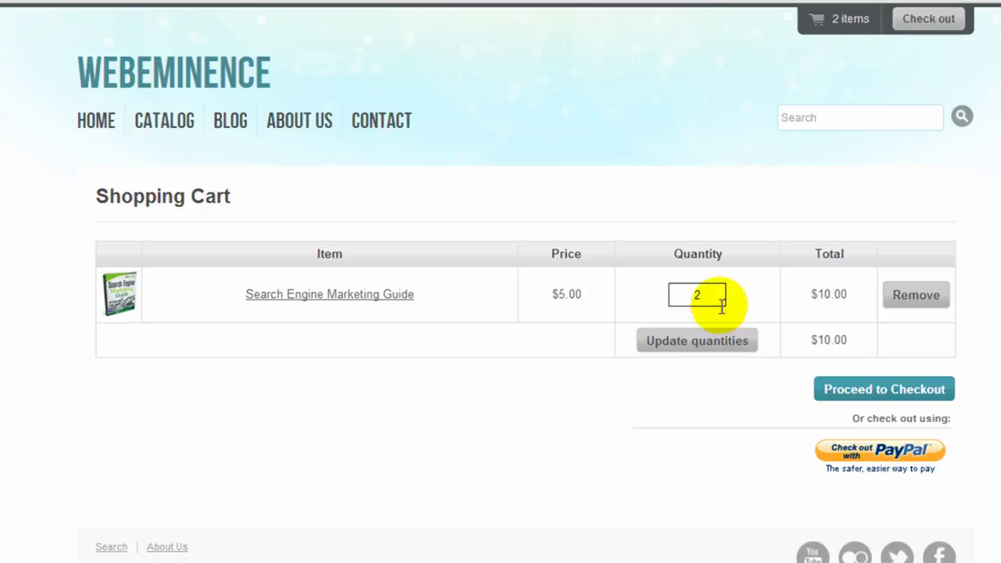
double_click(692, 295)
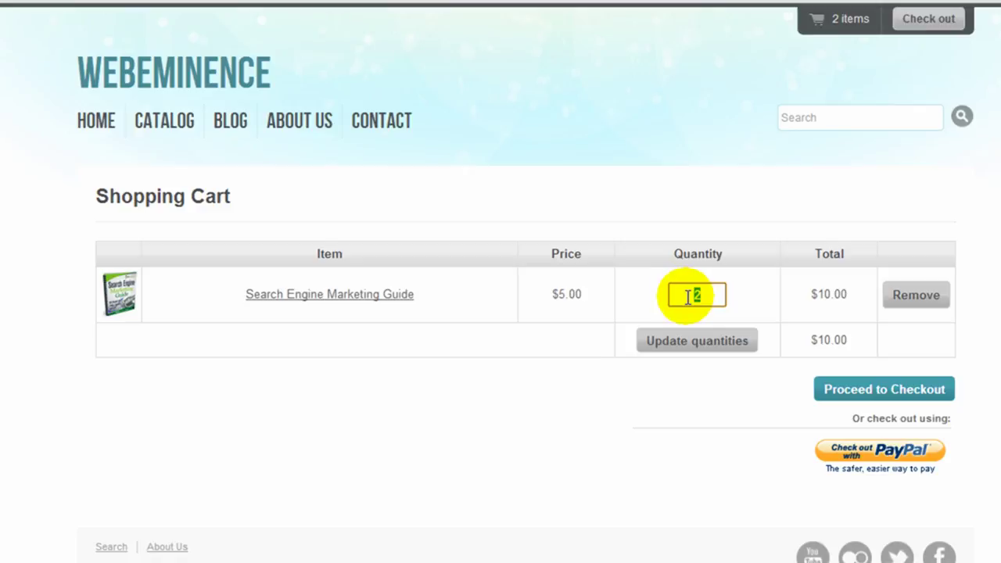
text(1)
click(721, 345)
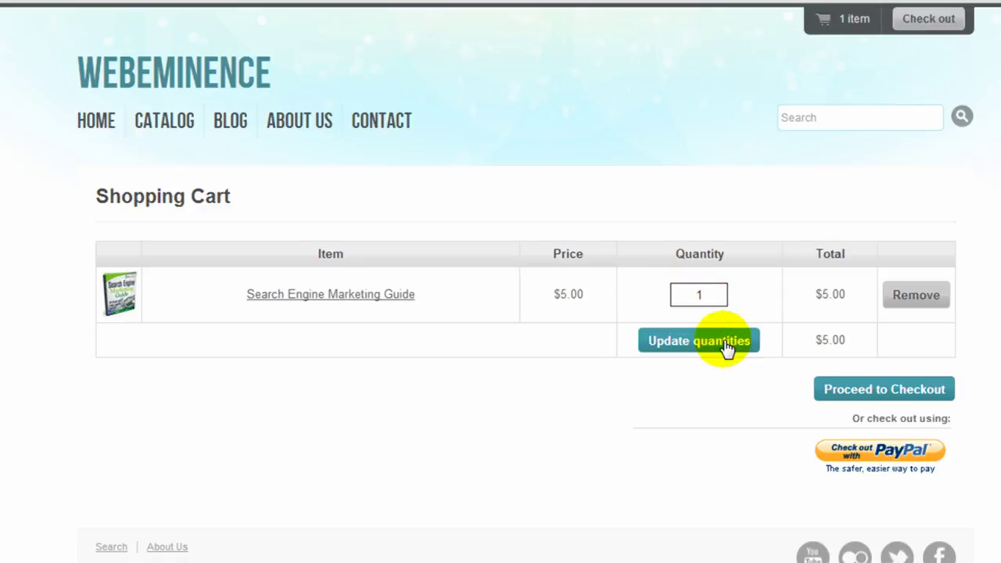
Step: Remove the Search Engine Marketing Guide from the cart, then add the Website Startup Guide from the home page and view the cart
click(894, 297)
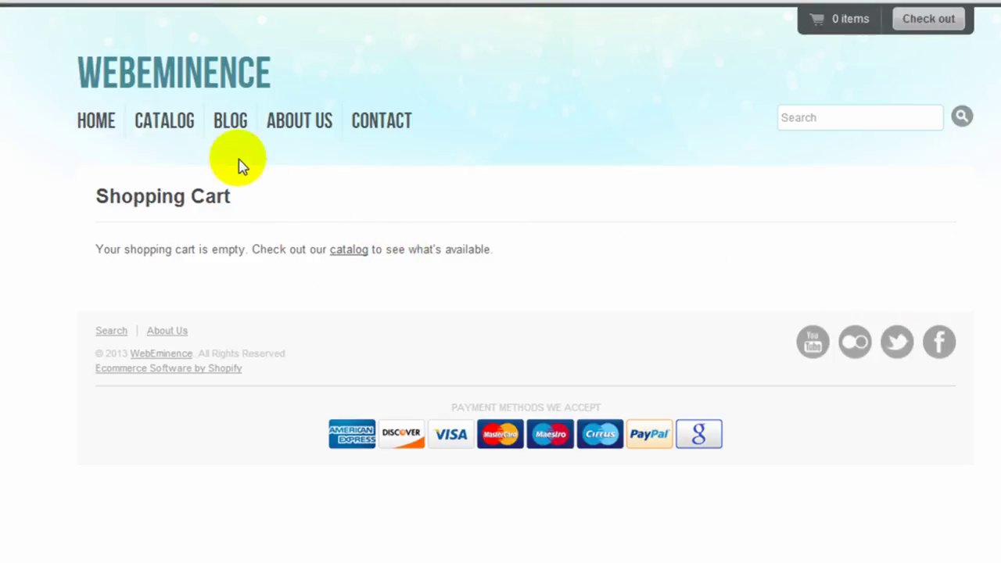
click(104, 122)
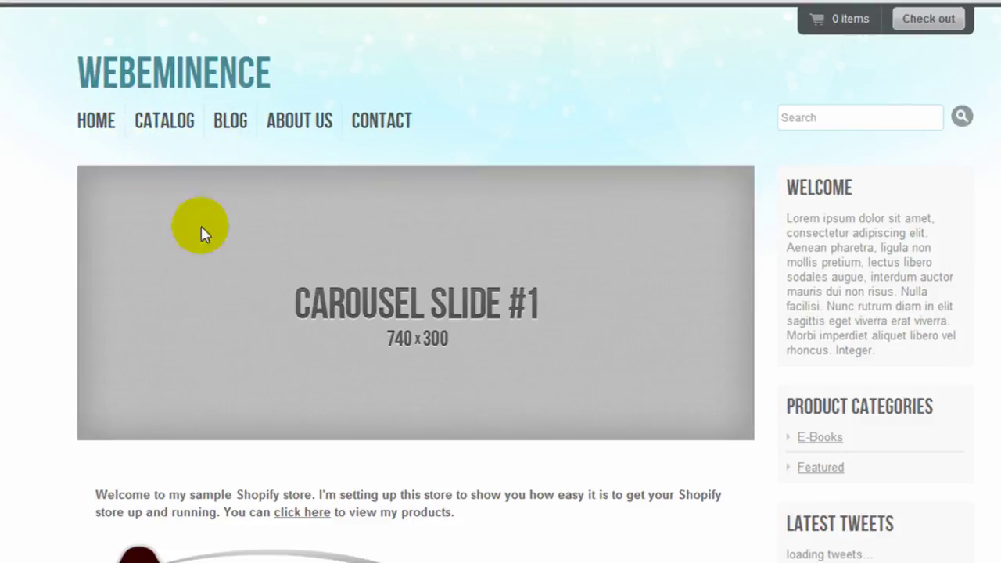
scroll(335, 398, down, 5)
click(412, 415)
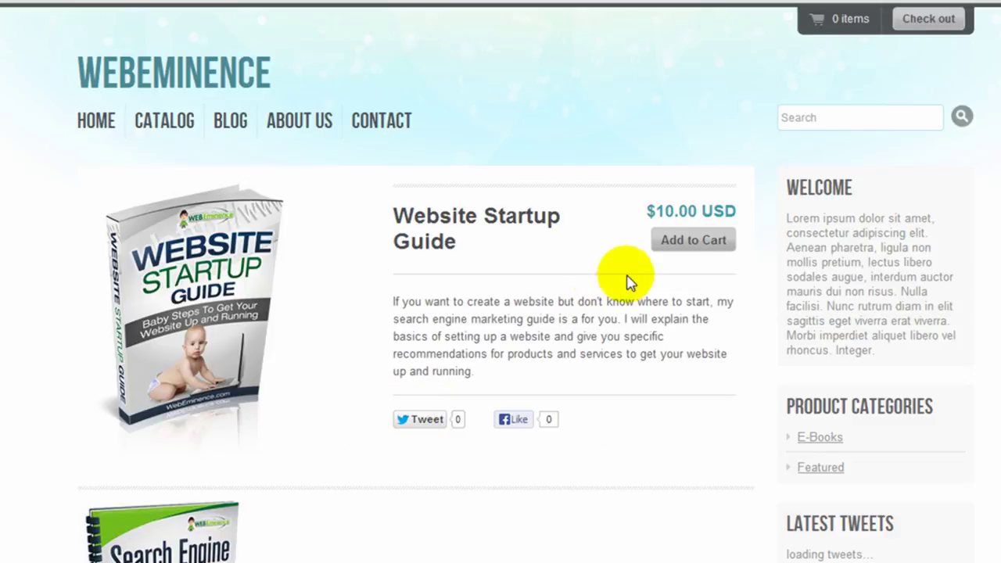
click(681, 241)
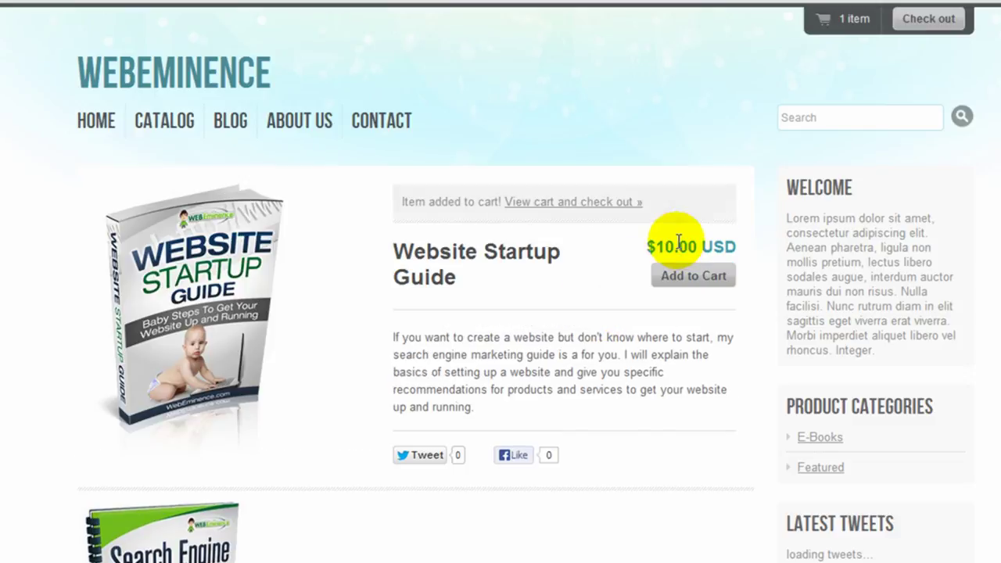
click(599, 204)
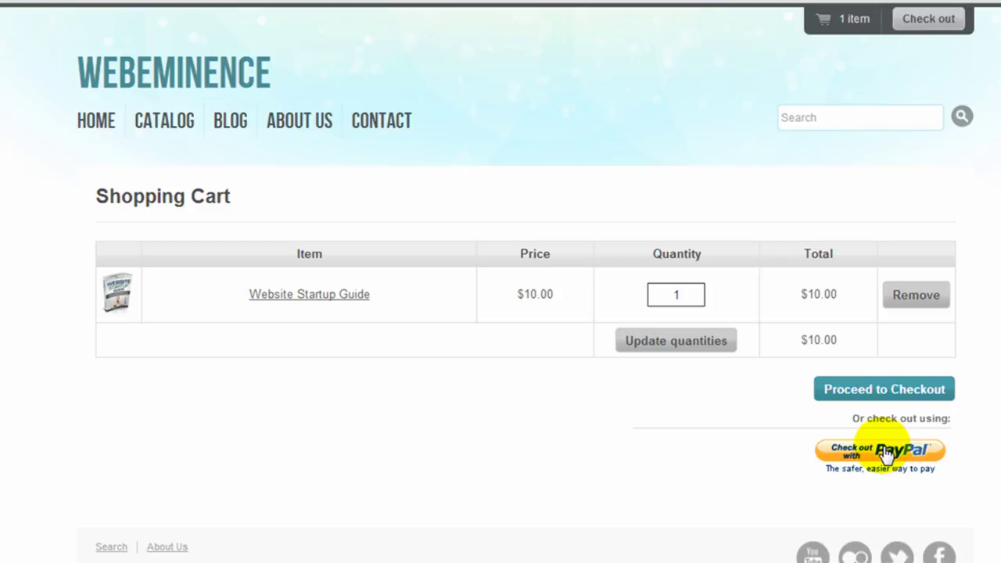
Step: Proceed to checkout and fill in the contact email and billing name, address, ZIP code and phone, choosing United States and Illinois
click(881, 395)
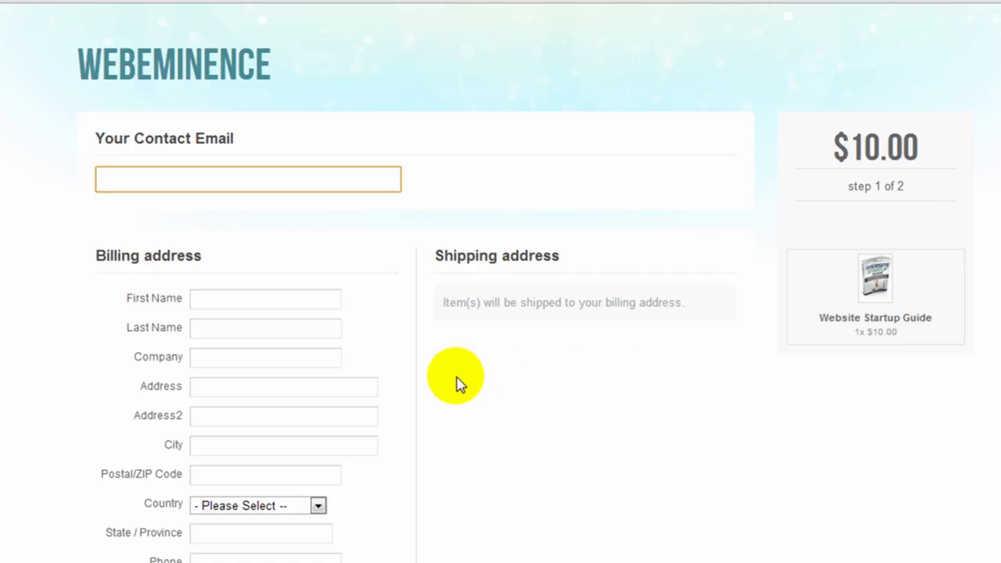
scroll(459, 382, down, 1)
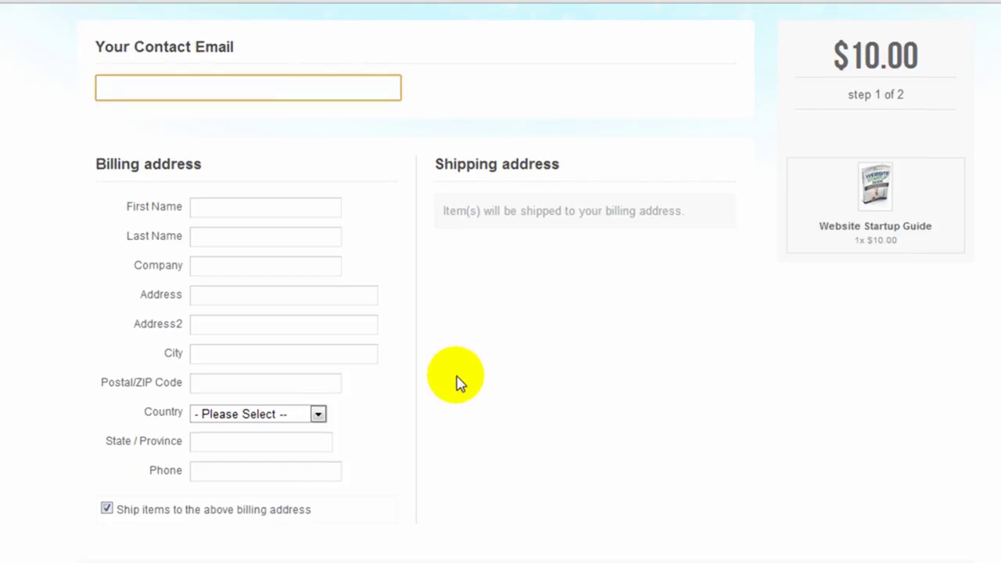
scroll(458, 383, up, 1)
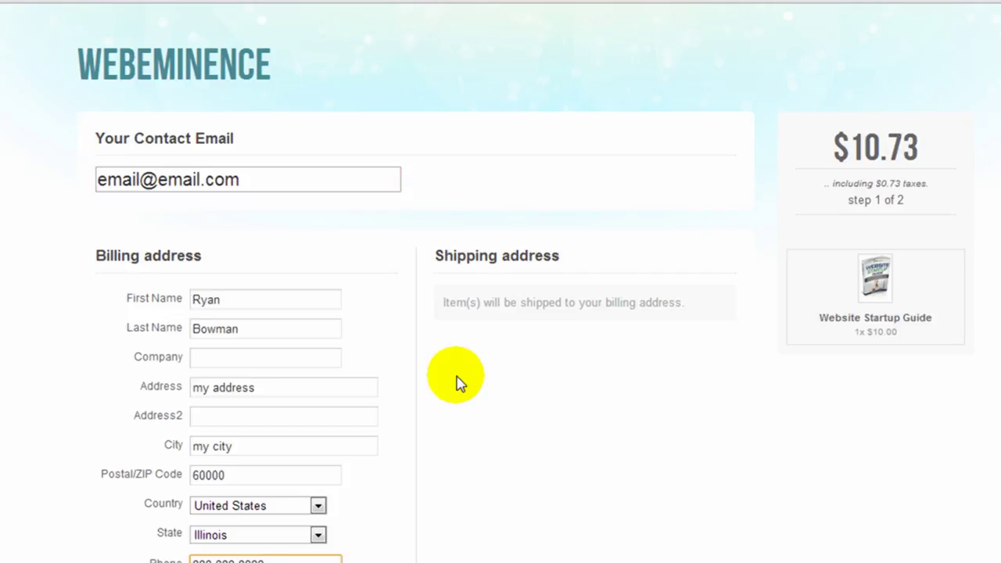
scroll(457, 384, down, 1)
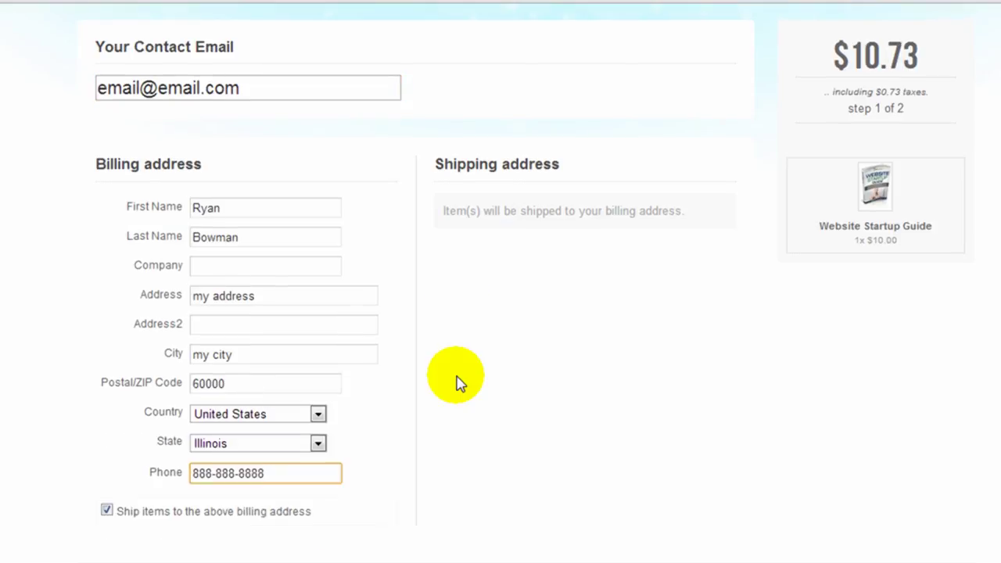
Step: Show the separate shipping address form, restore shipping to the billing address, and continue to the payment step
click(107, 512)
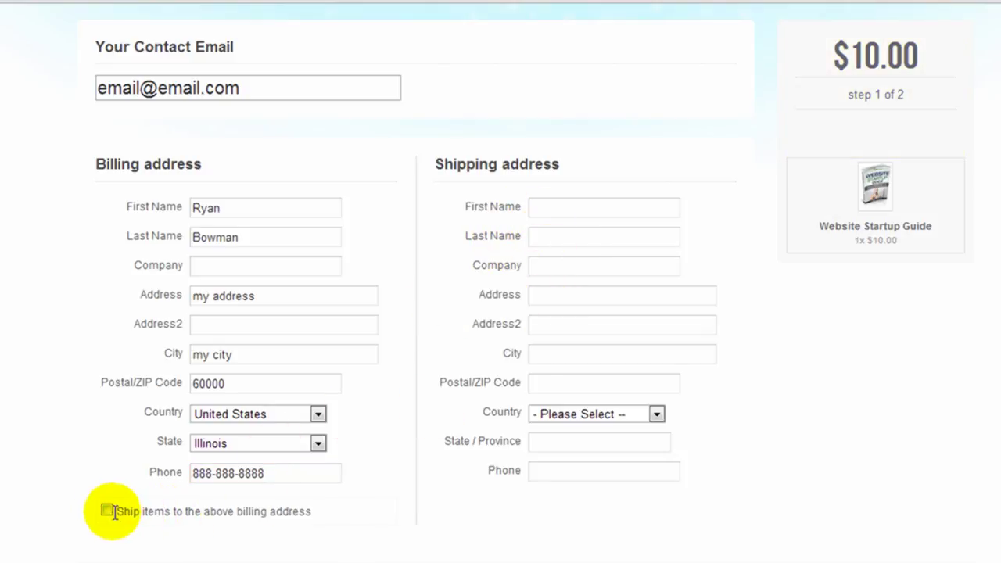
click(107, 512)
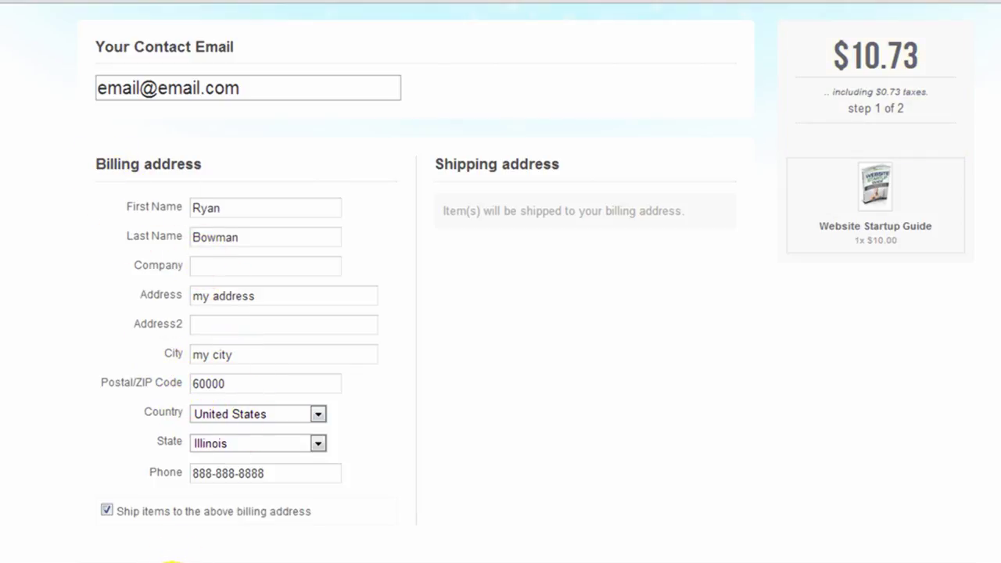
click(172, 562)
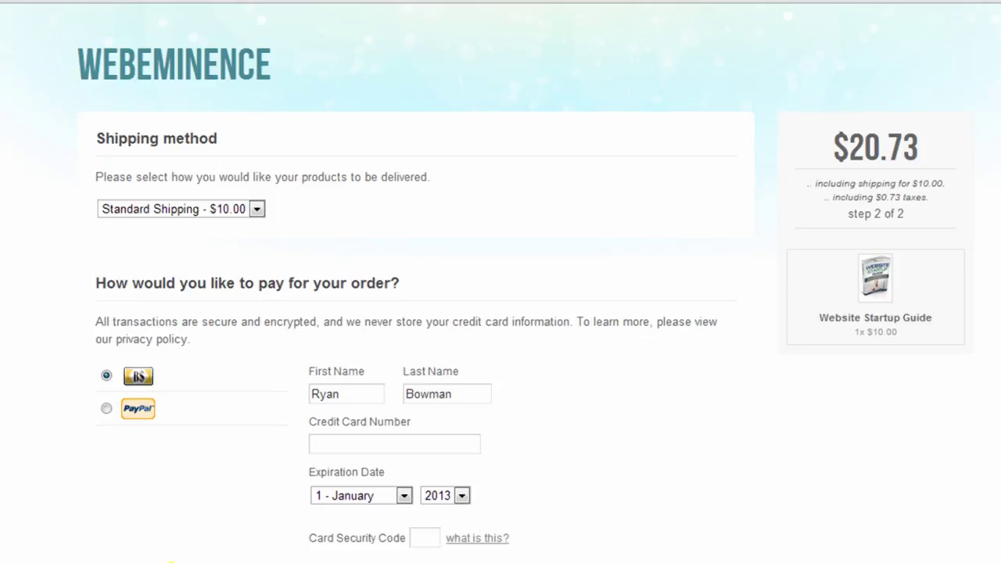
Step: Keep Standard Shipping, enter the test credit card number, a 2014 expiration year and the card security code, and complete the purchase
click(257, 212)
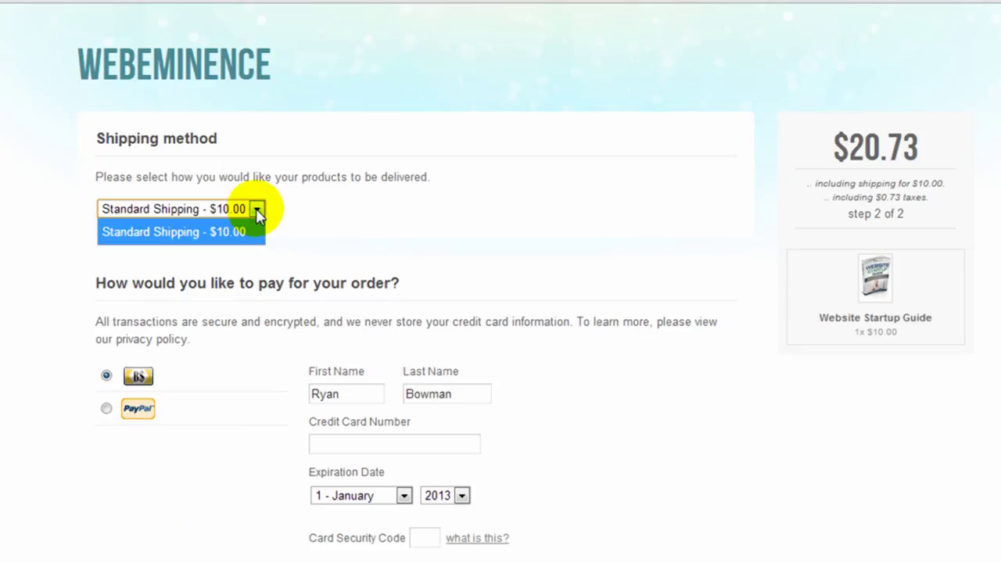
click(257, 211)
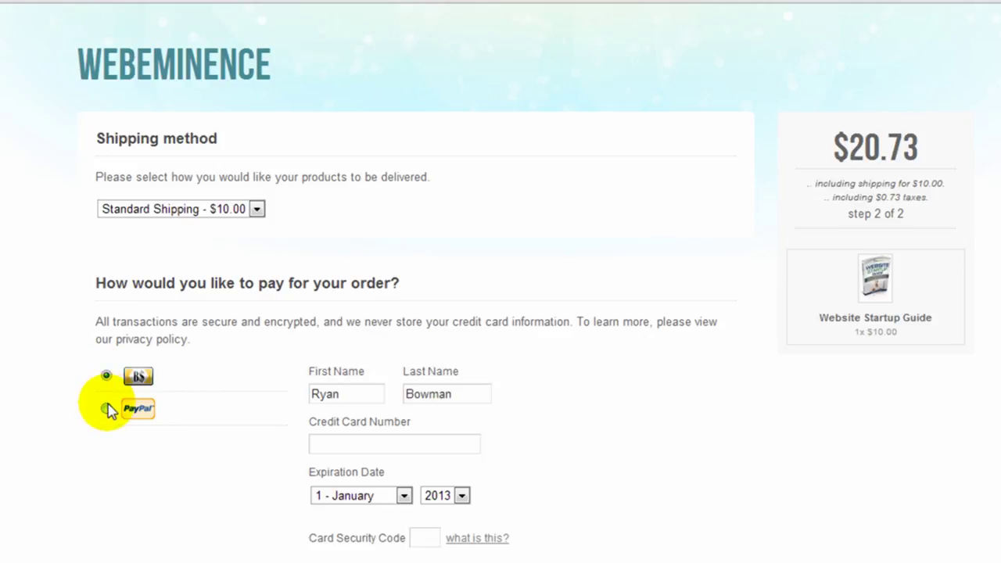
mouse_move(139, 384)
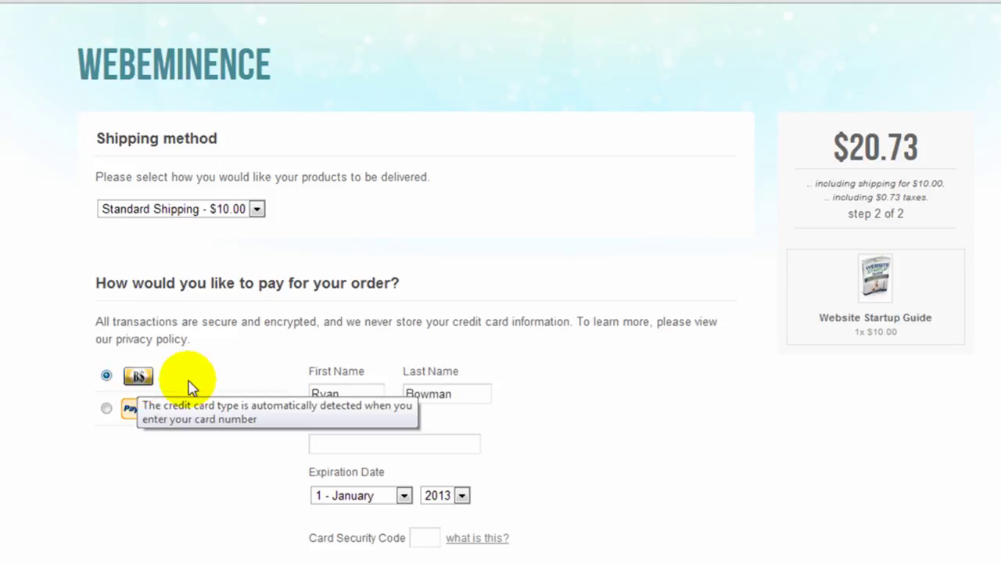
click(373, 444)
text(1)
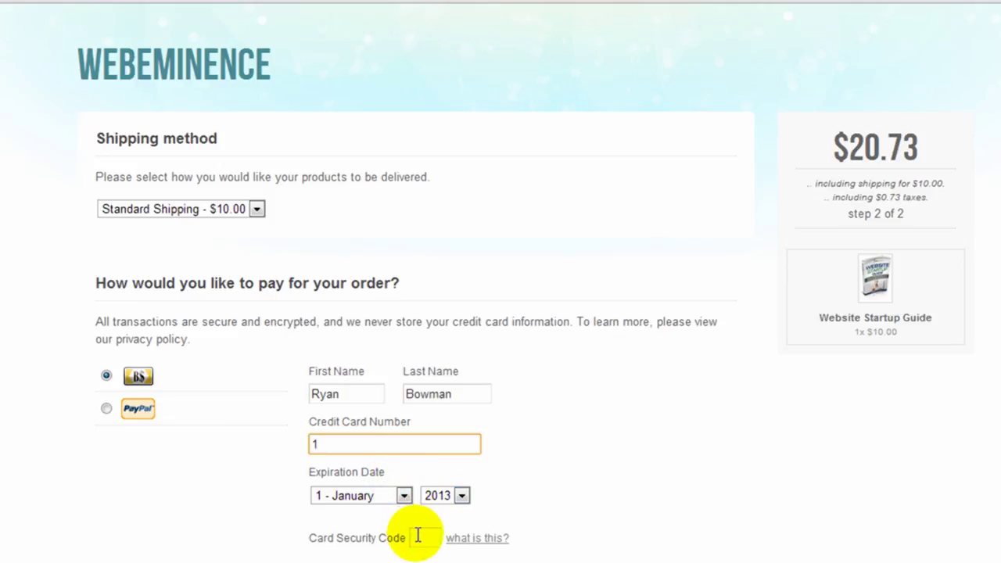
click(458, 496)
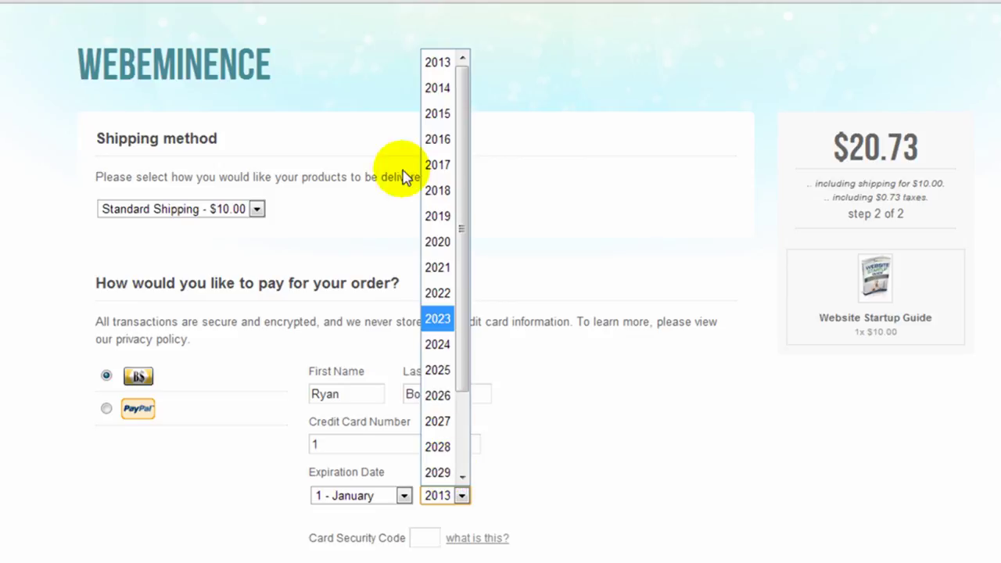
click(446, 93)
click(435, 531)
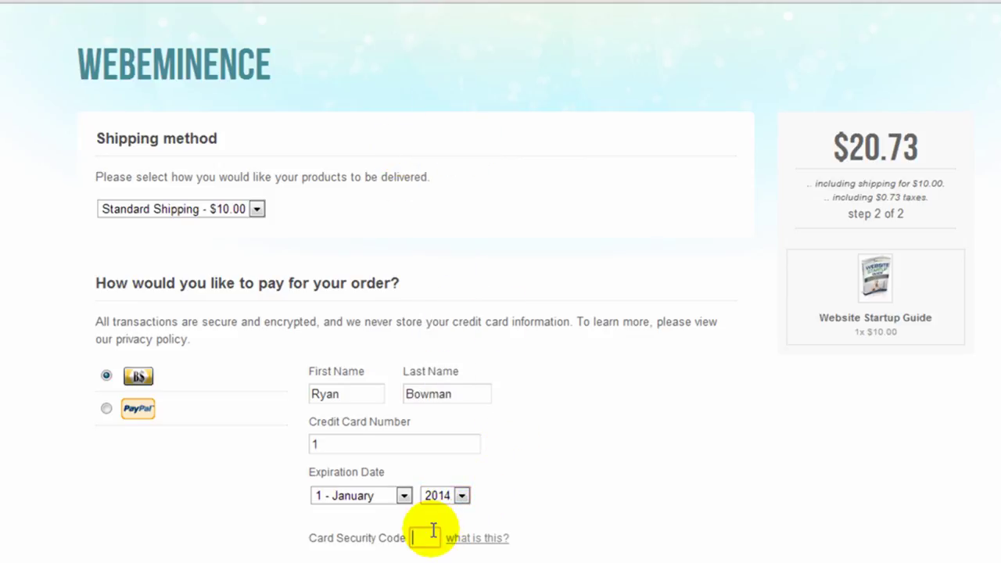
text(111)
scroll(594, 462, down, 3)
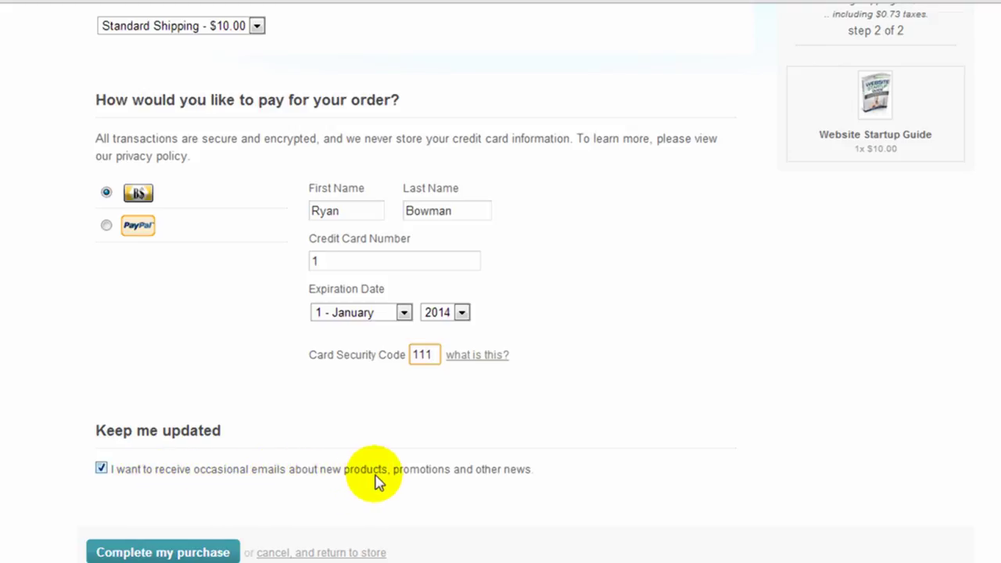
click(186, 552)
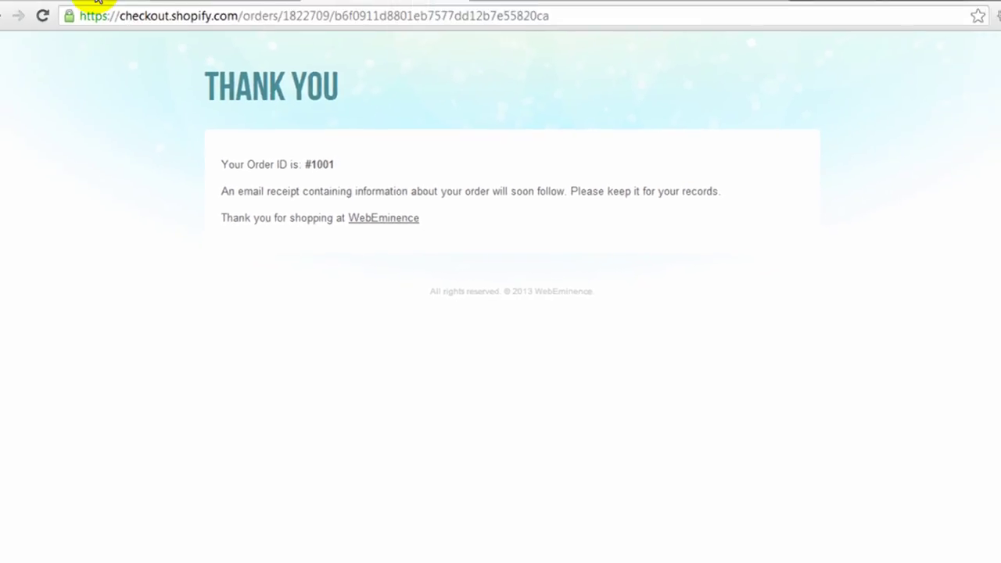
Step: Switch to the store admin, open the new test order from Orders, and review its totals, payment, customer details and history
click(114, 7)
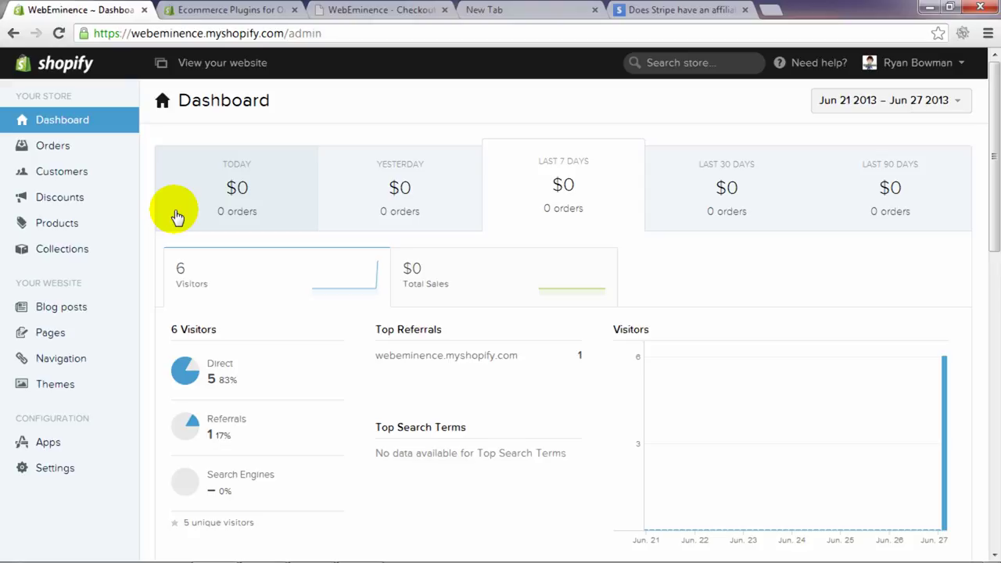
click(55, 150)
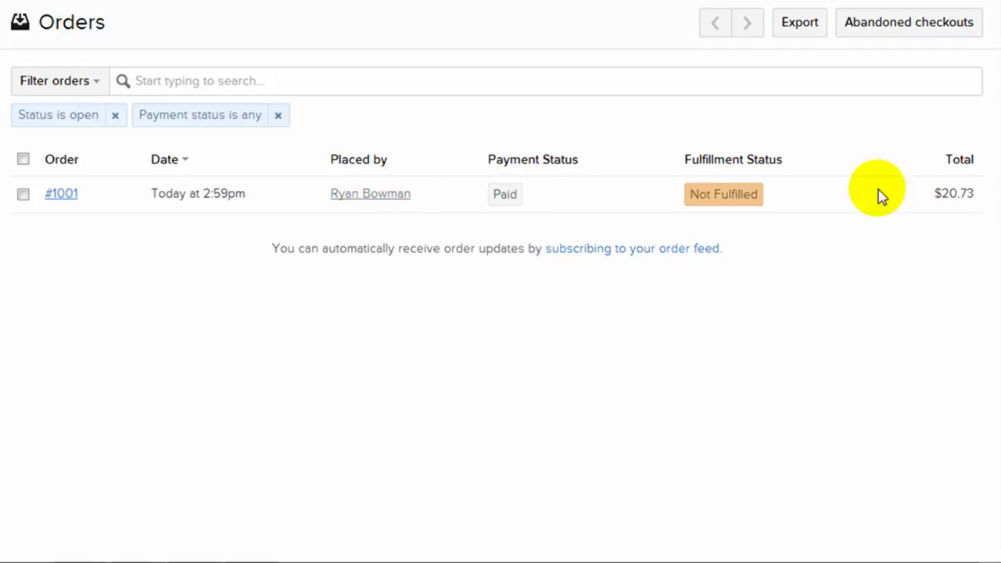
click(74, 195)
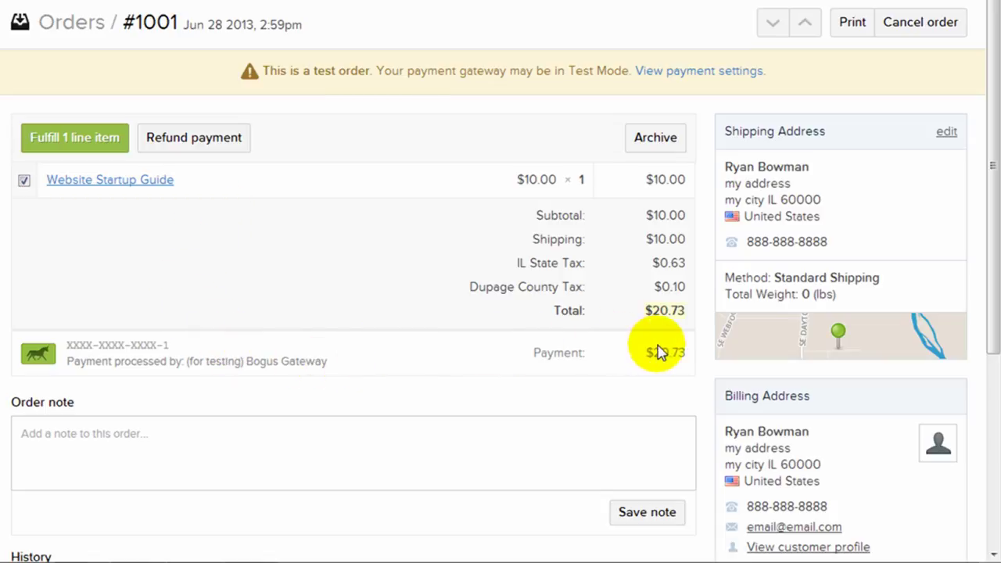
scroll(829, 239, down, 1)
scroll(867, 238, down, 2)
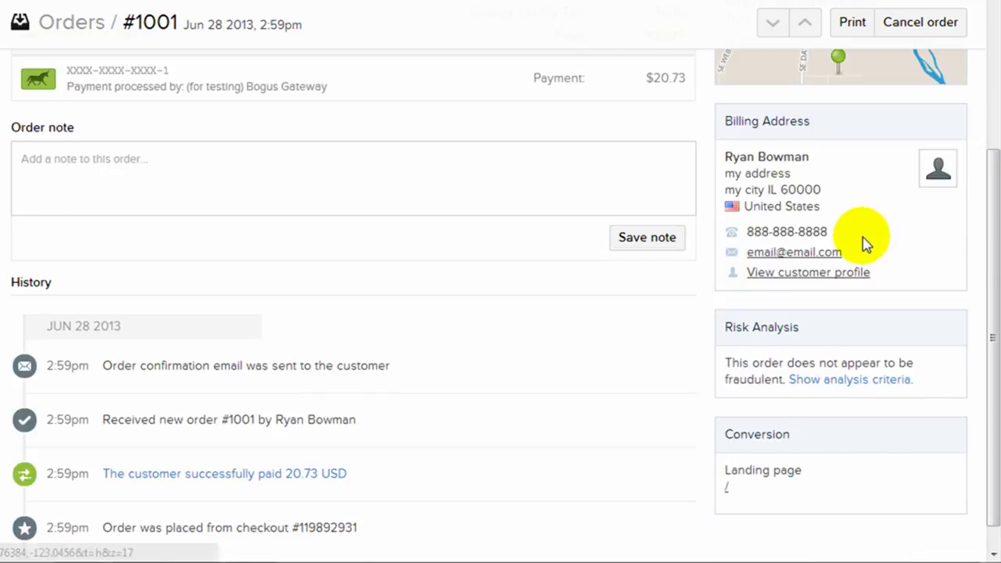
scroll(774, 296, down, 1)
scroll(767, 294, up, 3)
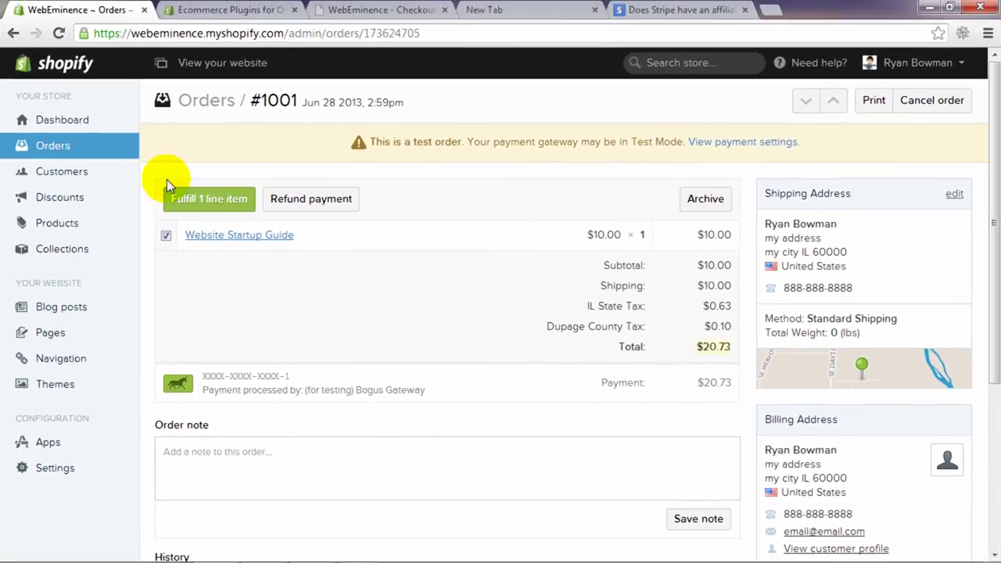
Step: Switch back to the order confirmation page and return to the WebEminence storefront's home page
click(351, 9)
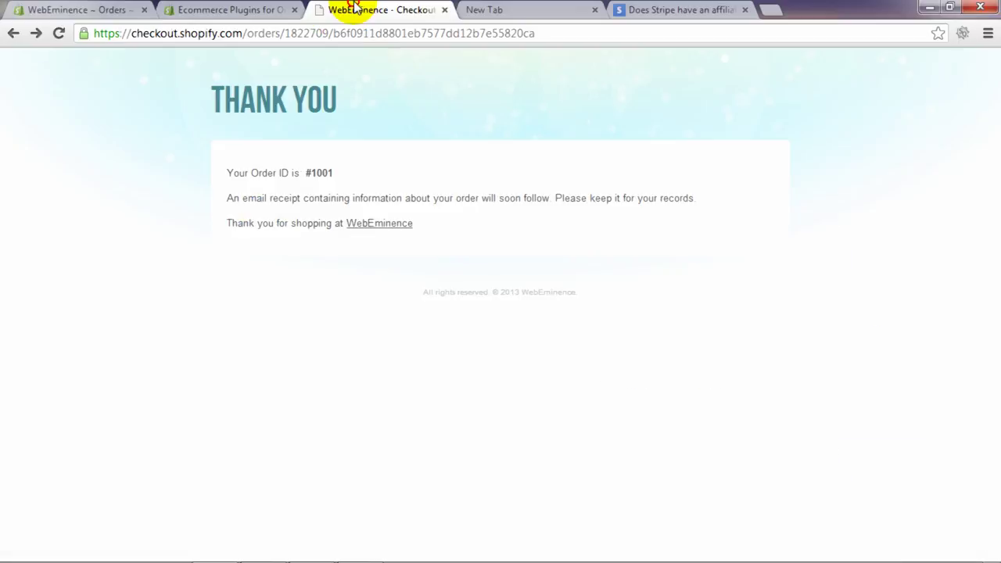
click(388, 228)
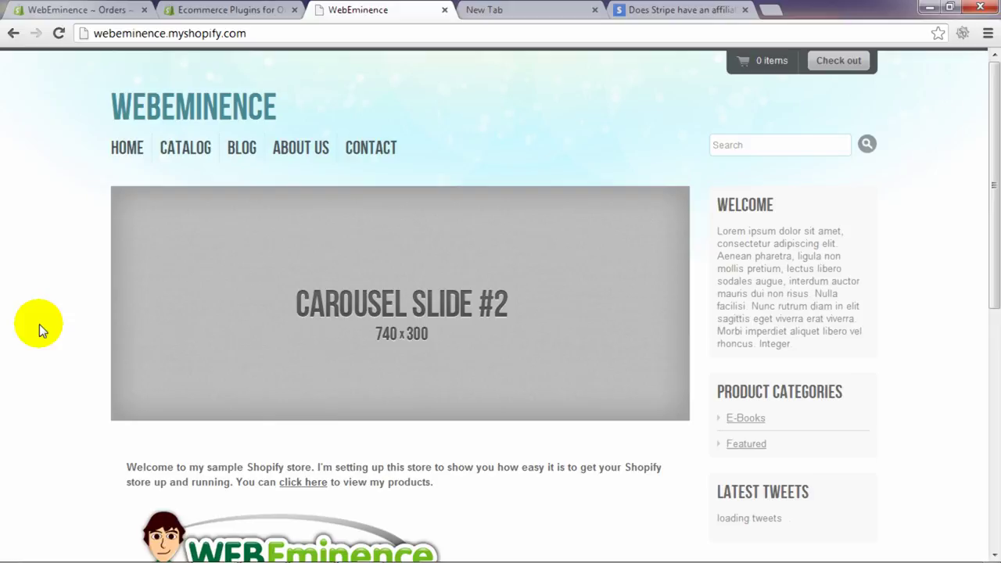
mouse_move(256, 313)
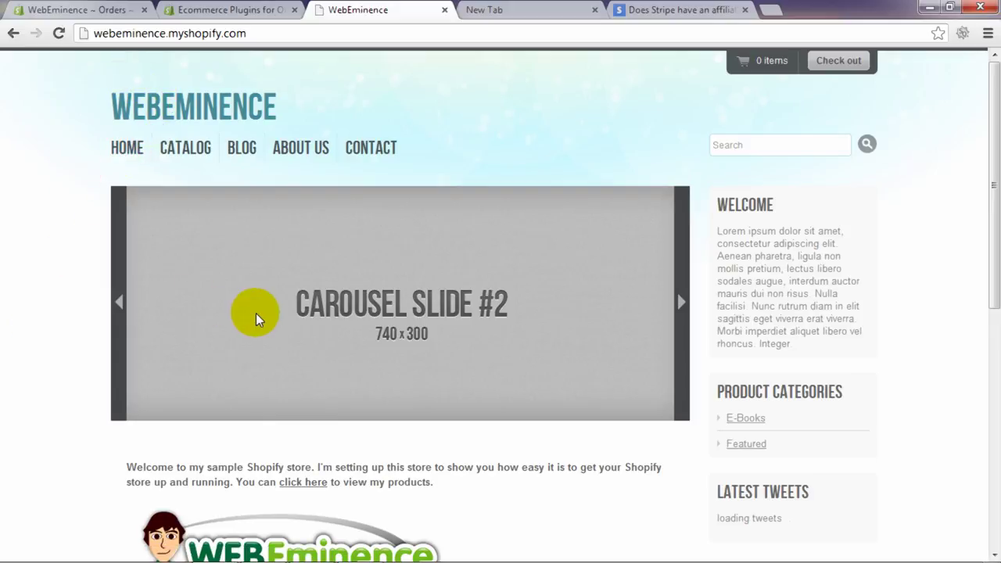